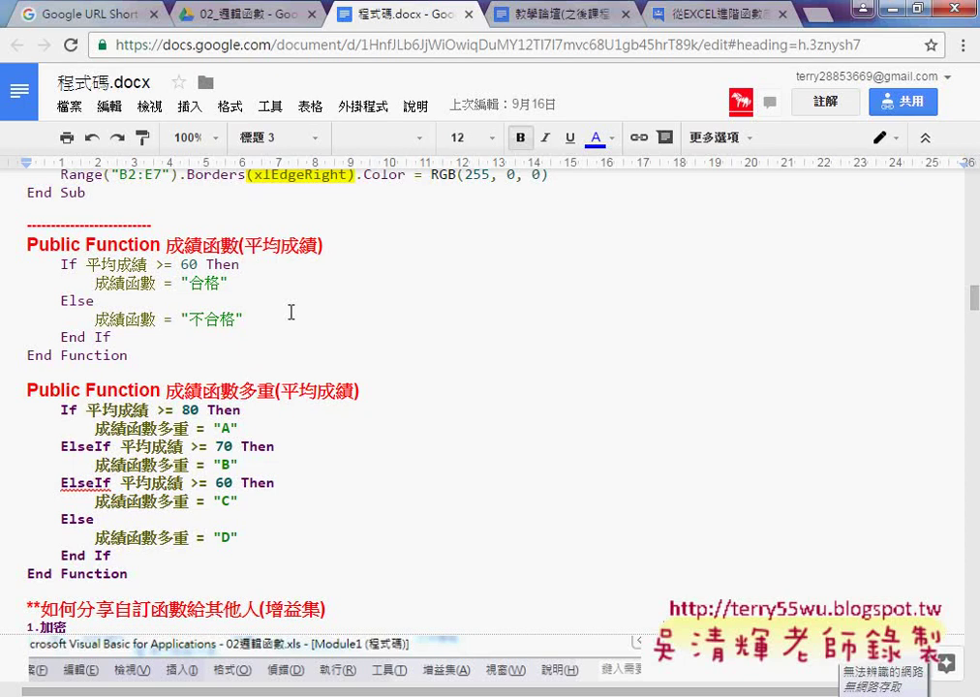
Select the code of both functions, 成績函數 and 成績函數多重, in 程式碼.docx
left_click_drag(26, 249, 204, 569)
key("ctrl+c")
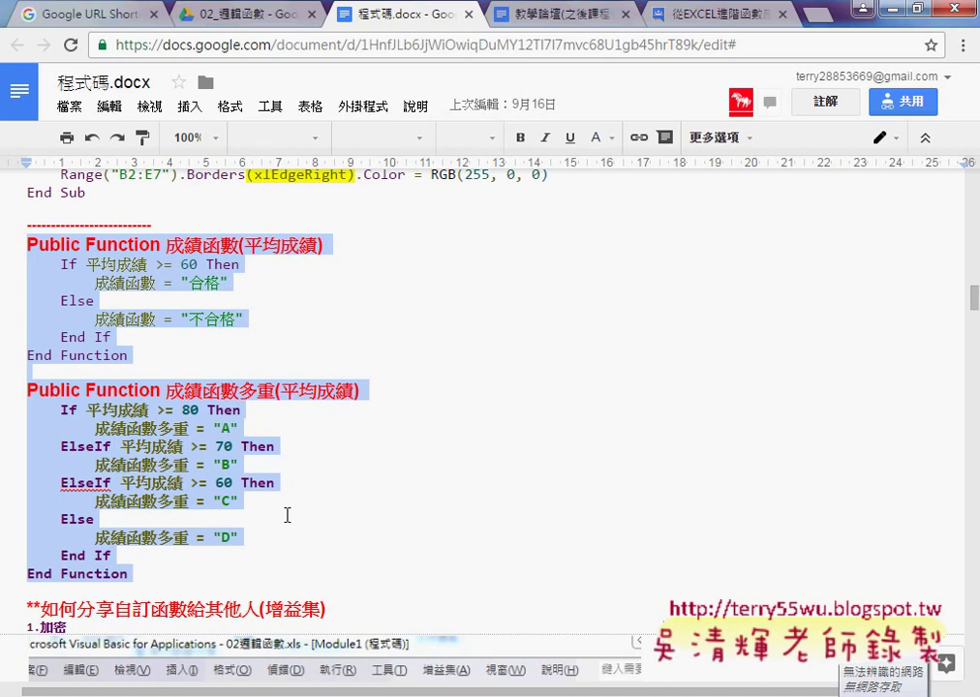
In the grade workbook, enable the Developer (開發人員) tab and launch the Visual Basic editor
key("alt+Tab")
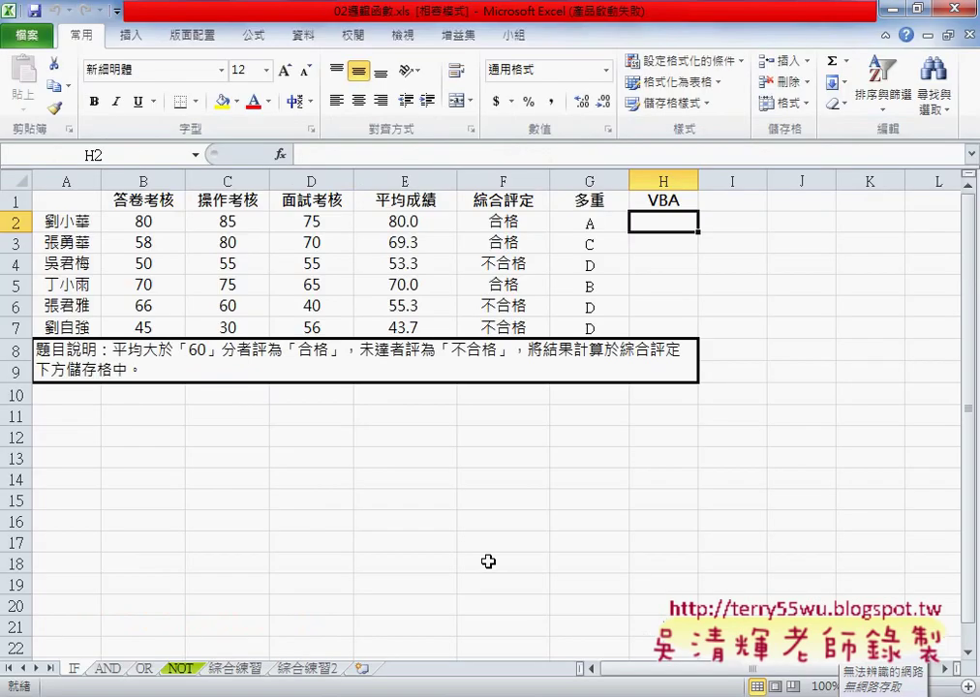
left_click(117, 11)
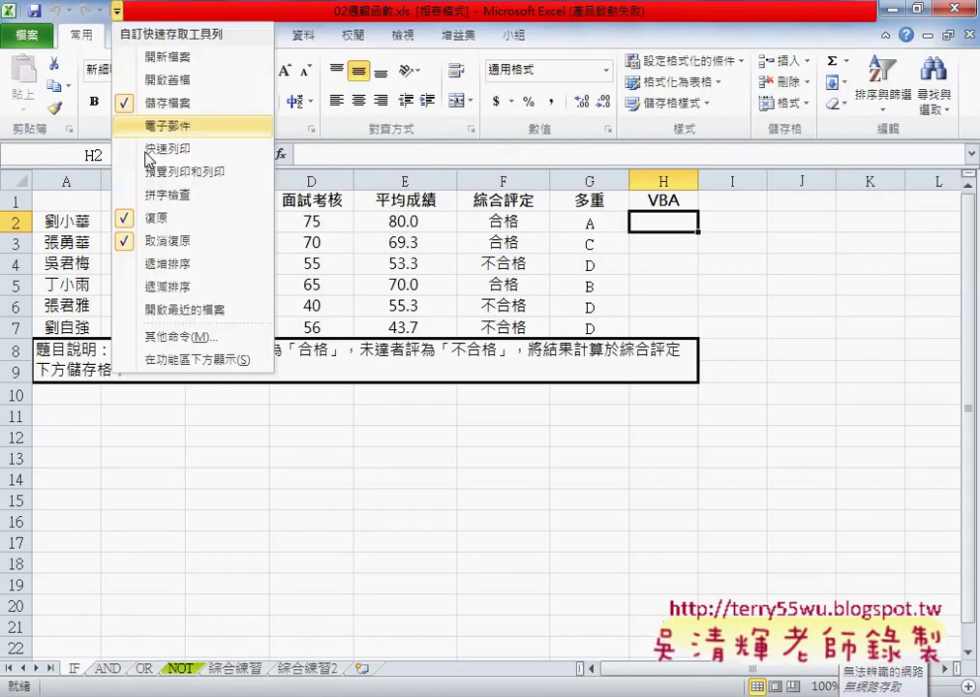
left_click(414, 378)
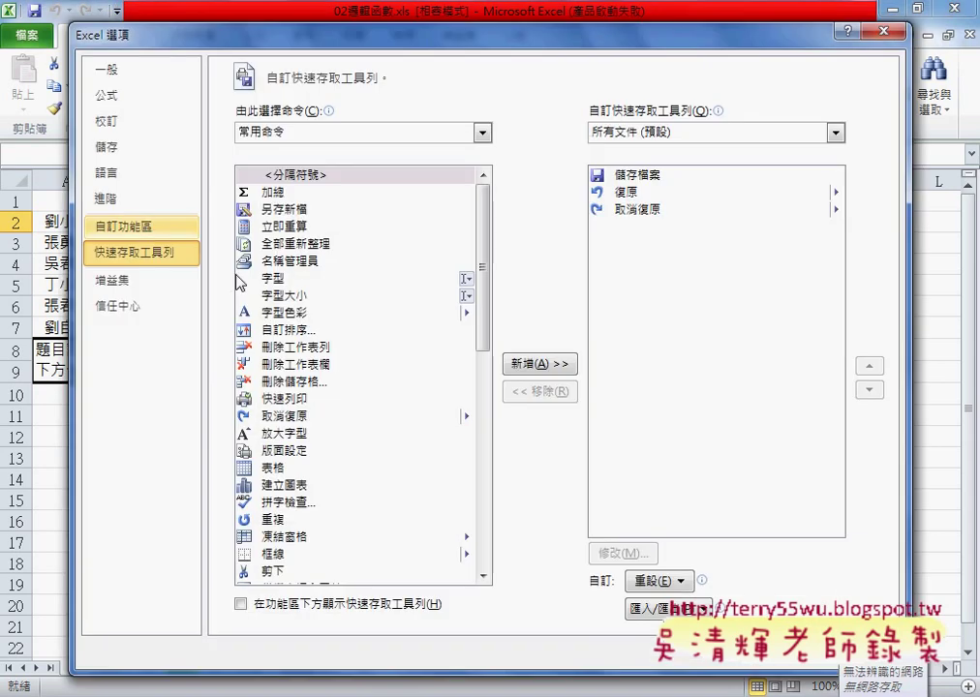
left_click(141, 225)
left_click(579, 436)
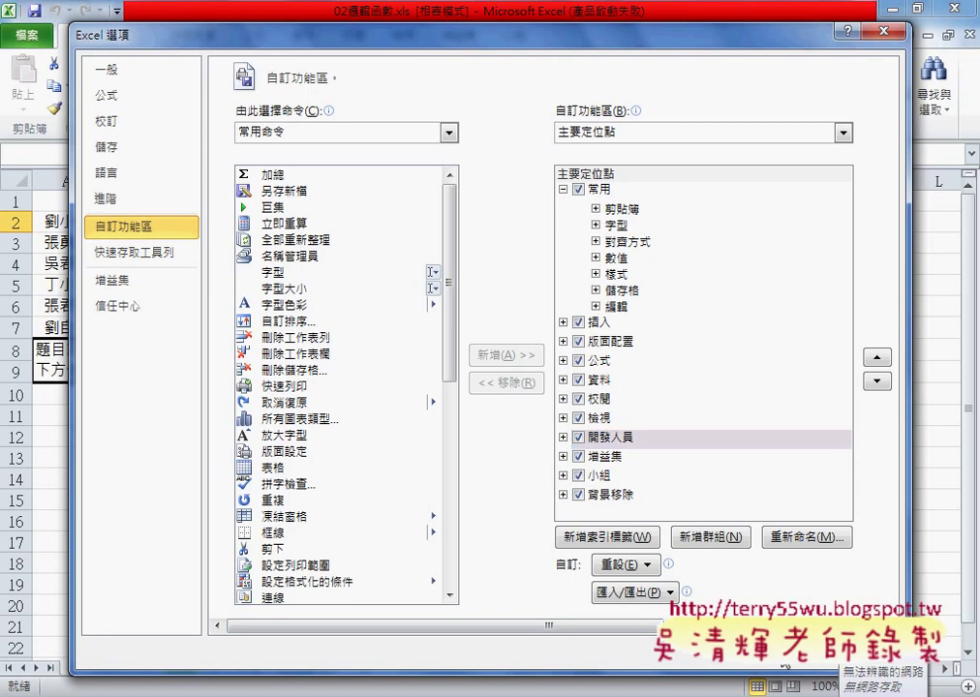
left_click(775, 647)
left_click(468, 36)
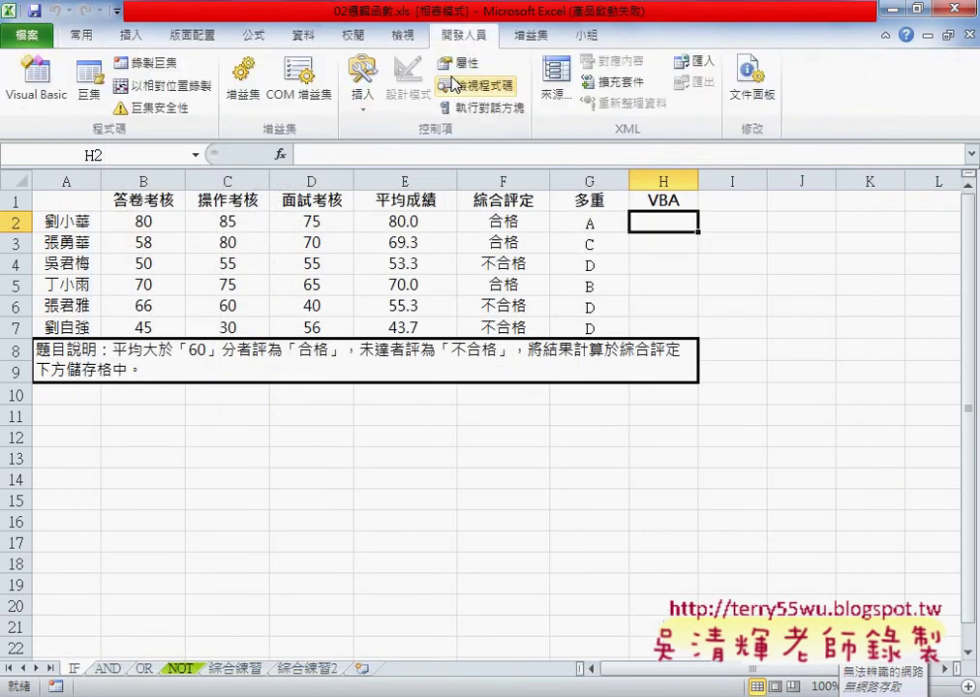
left_click(36, 83)
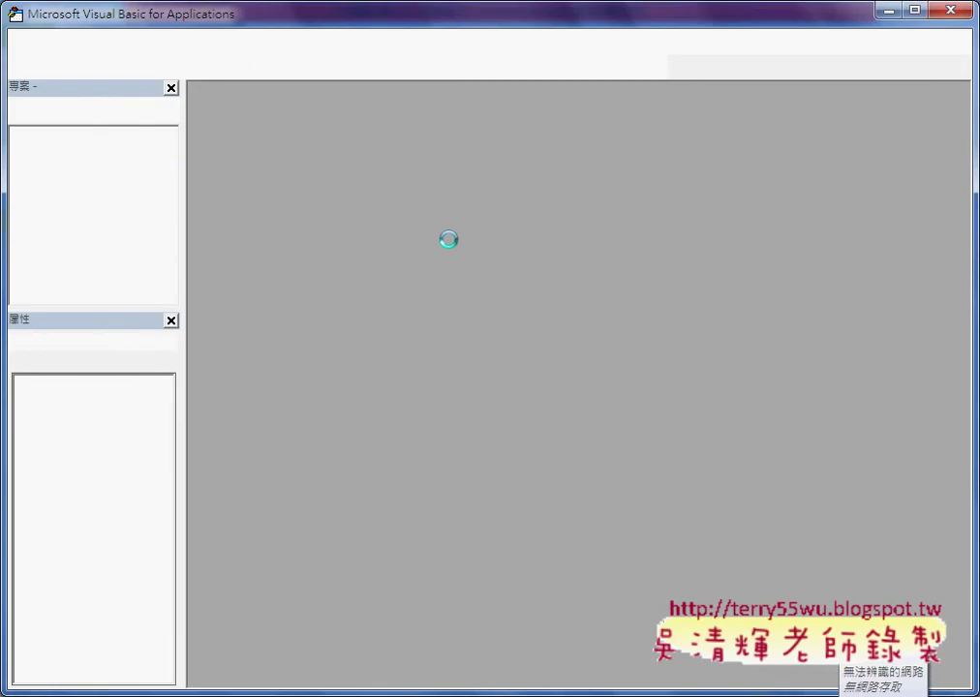
Insert Module1 into the workbook project and paste in the copied 成績函數 and 成績函數多重 code
right_click(118, 226)
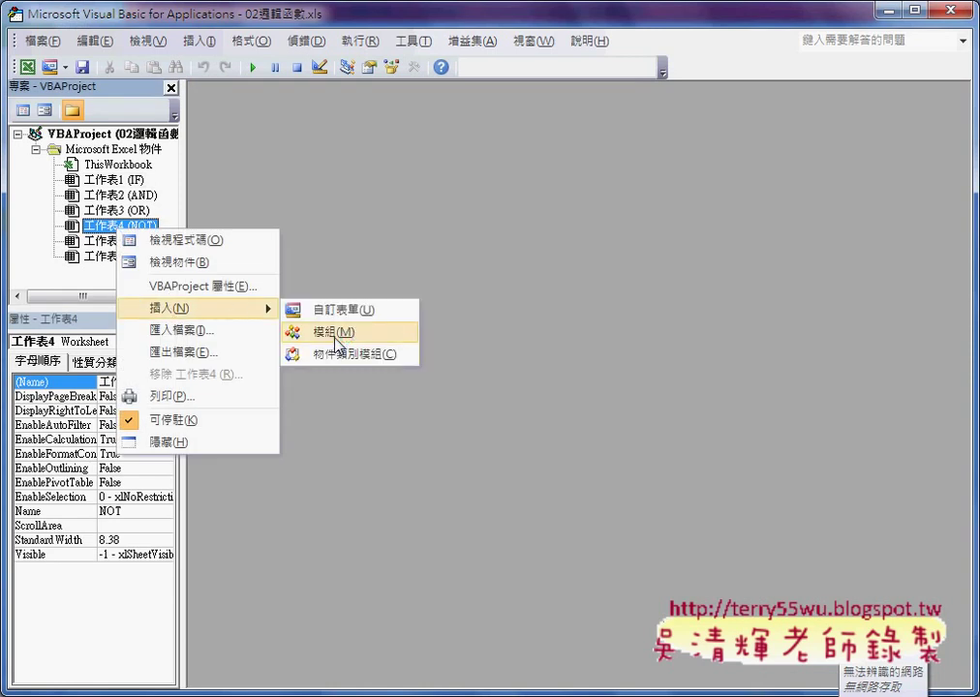
left_click(325, 329)
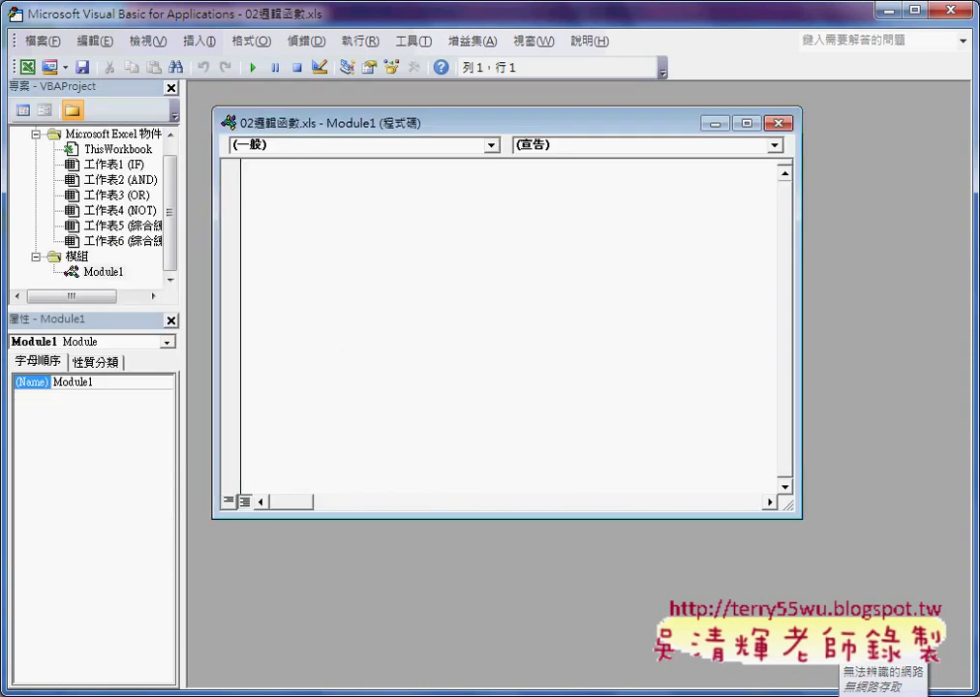
key("alt+Tab")
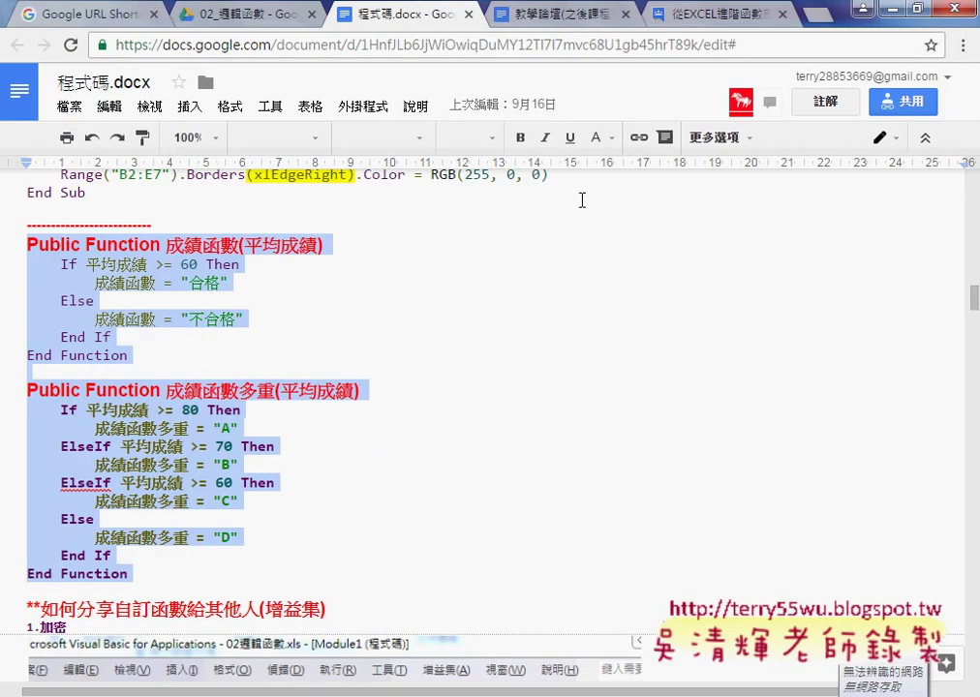
key("alt+Tab")
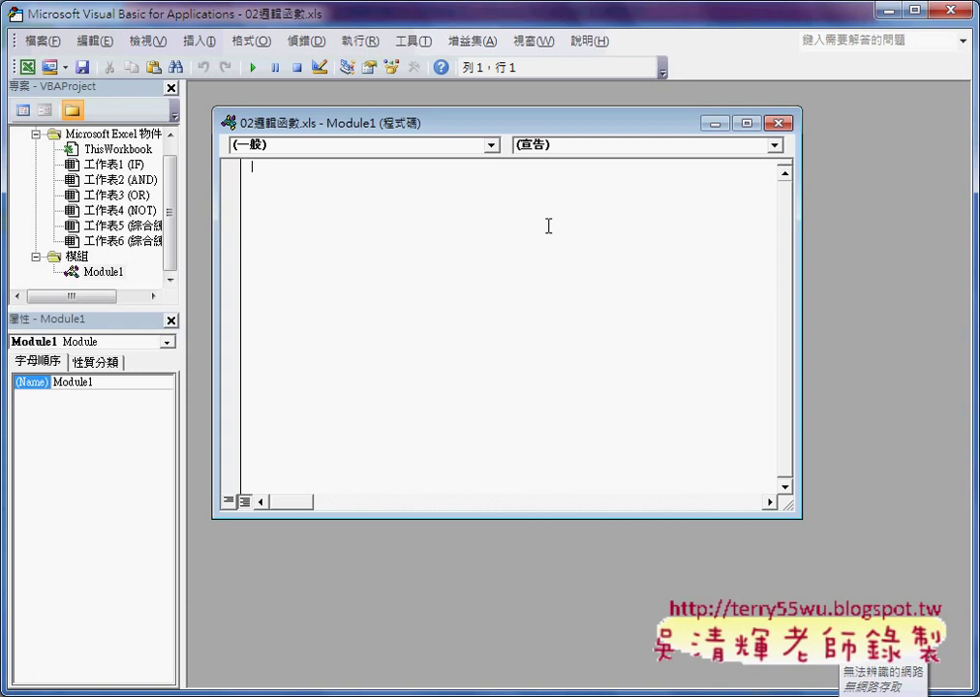
key("ctrl+v")
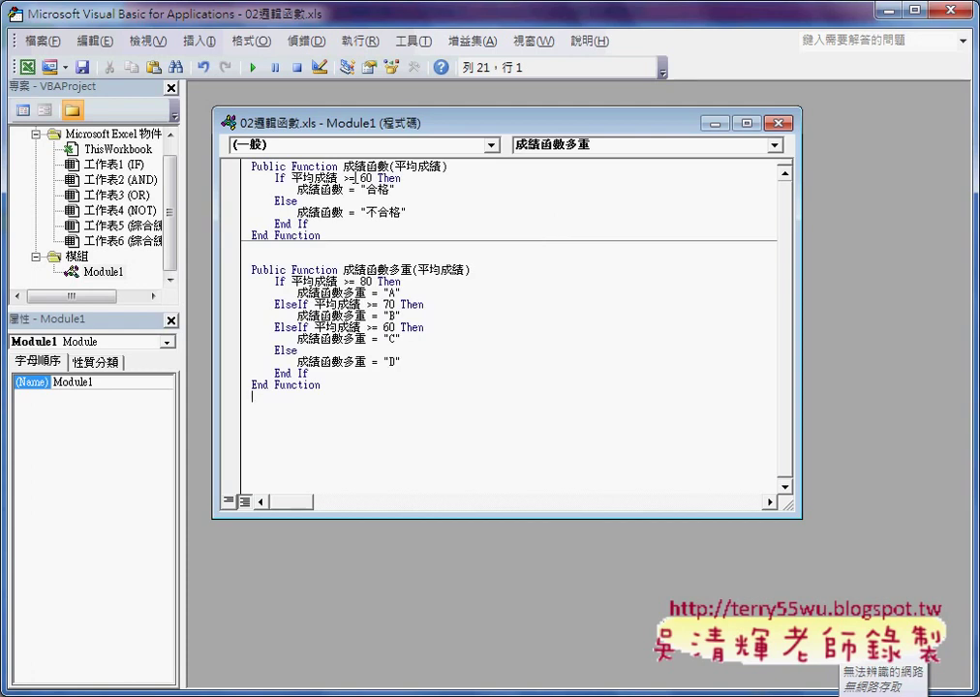
left_click(317, 167)
left_click(322, 271)
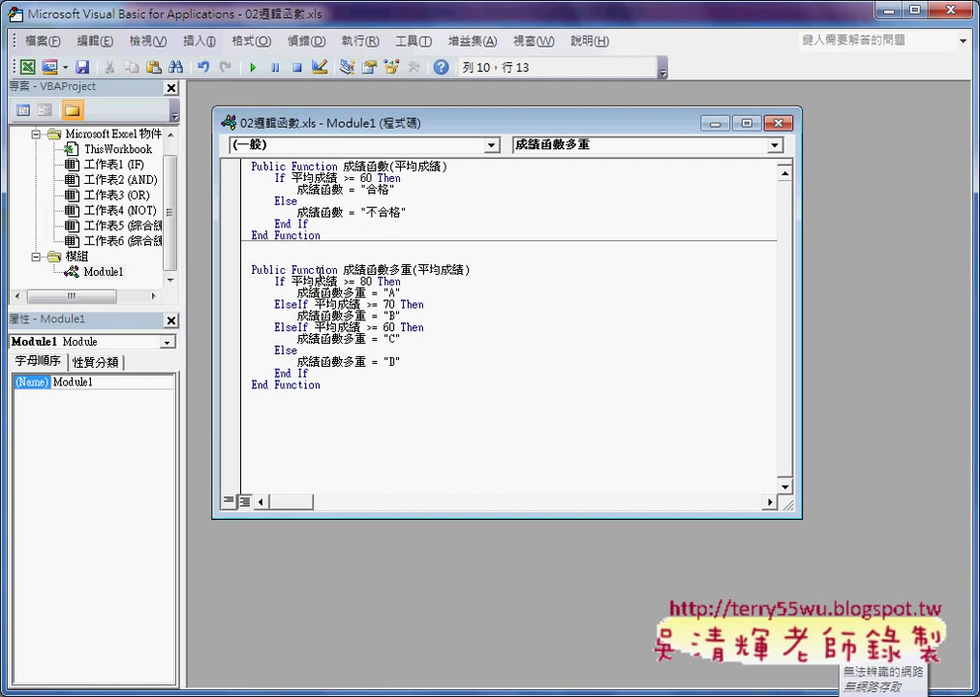
Open the Add Procedure dialog, cancel it without adding anything, and return to Excel
left_click(207, 44)
left_click(206, 63)
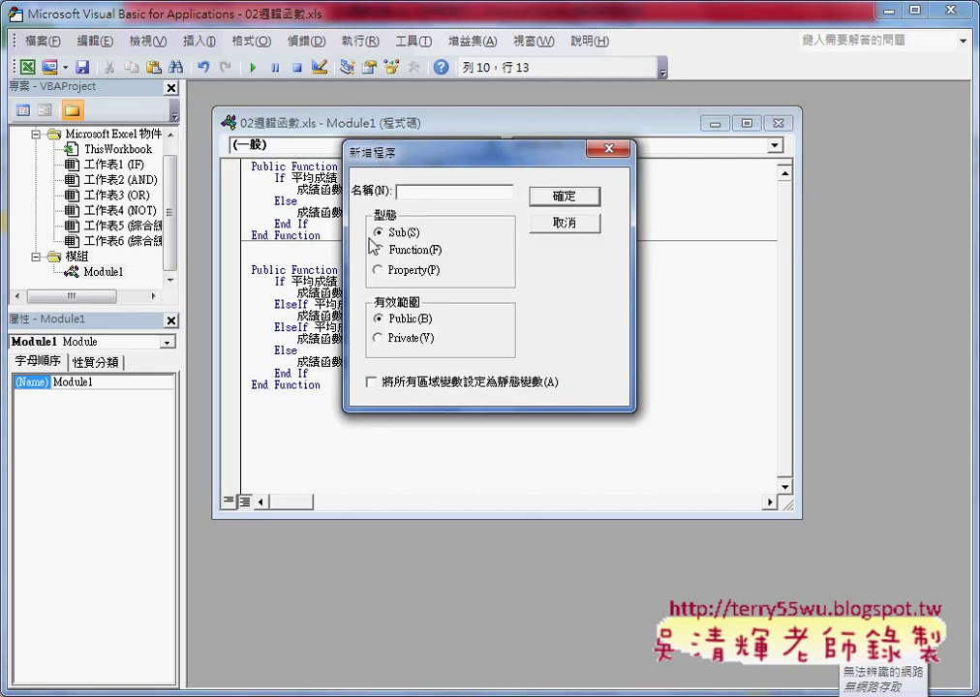
left_click_drag(428, 155, 370, 191)
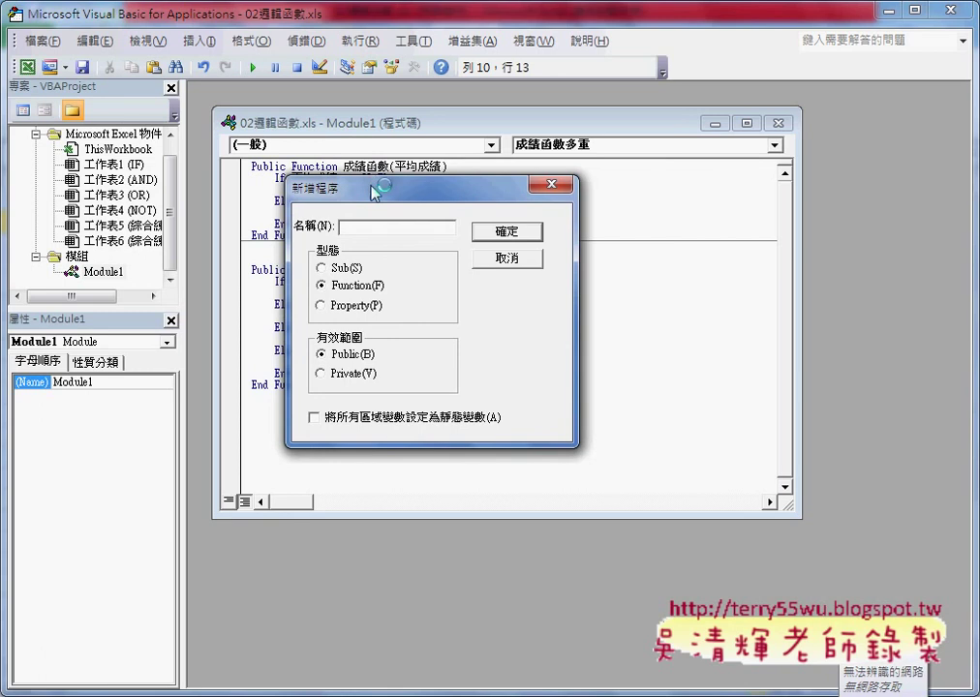
mouse_move(371, 177)
left_mouse_down()
mouse_move(396, 293)
mouse_move(388, 297)
left_mouse_up()
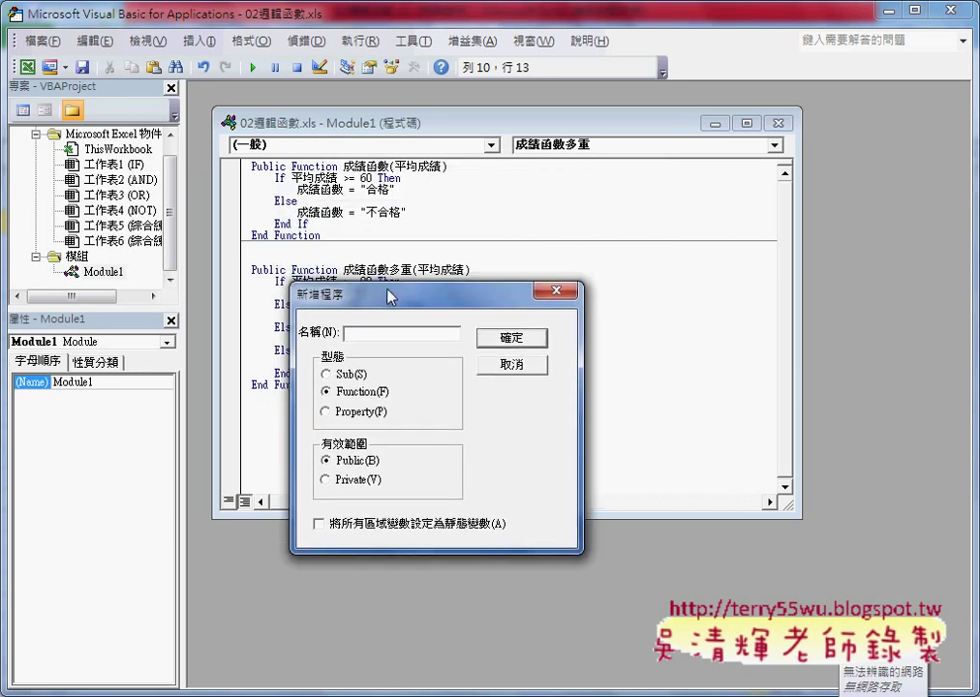
left_click(518, 363)
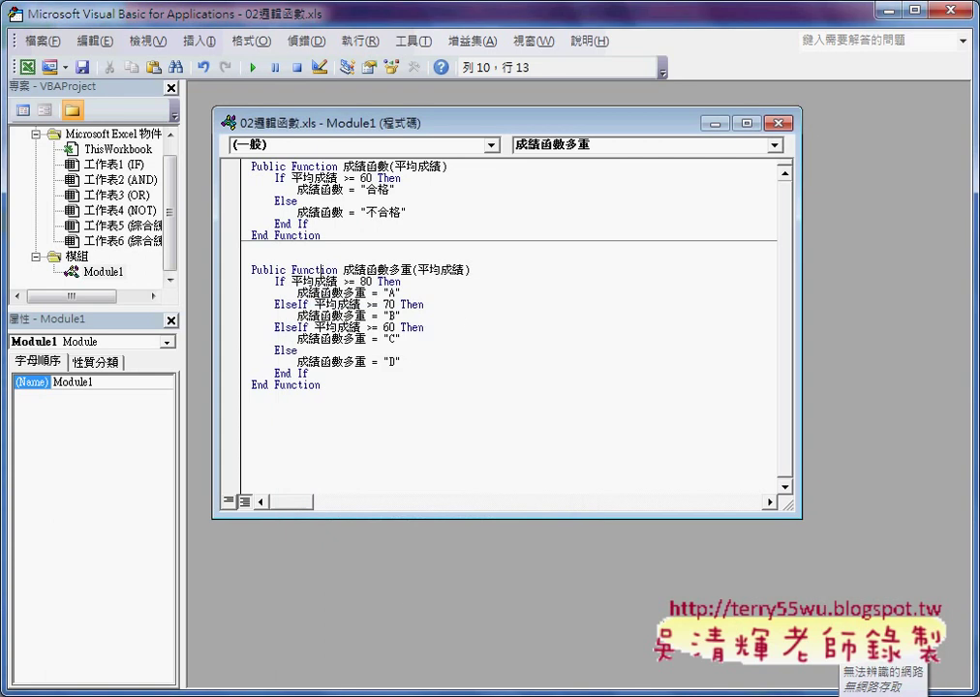
key("alt+F11")
Enter the user-defined formula =成績函數(E2) in H2 through Insert Function
type("=")
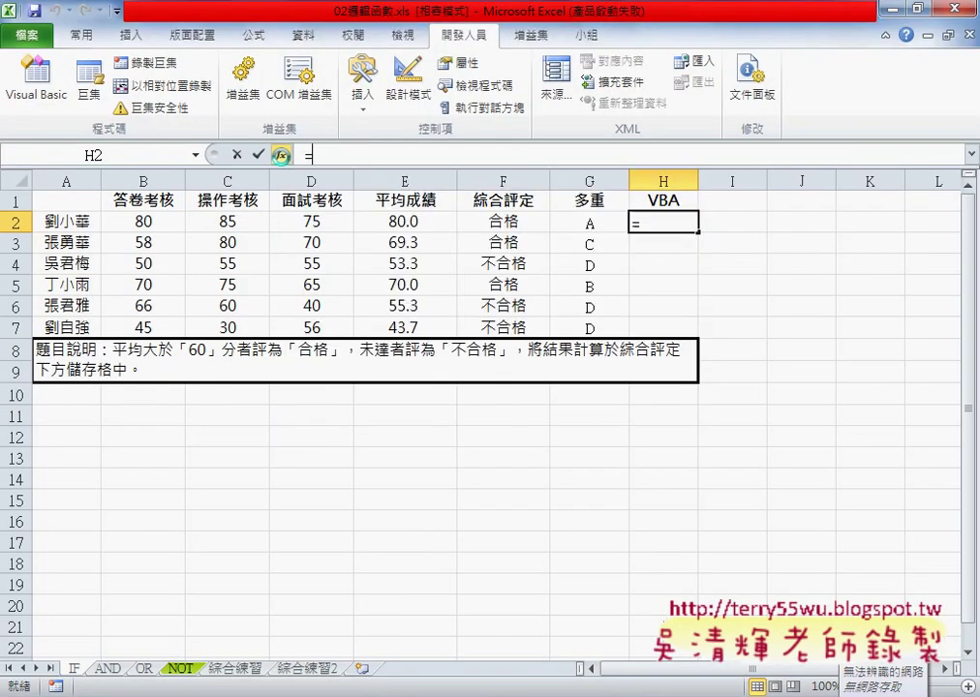
left_click(280, 154)
left_click(499, 272)
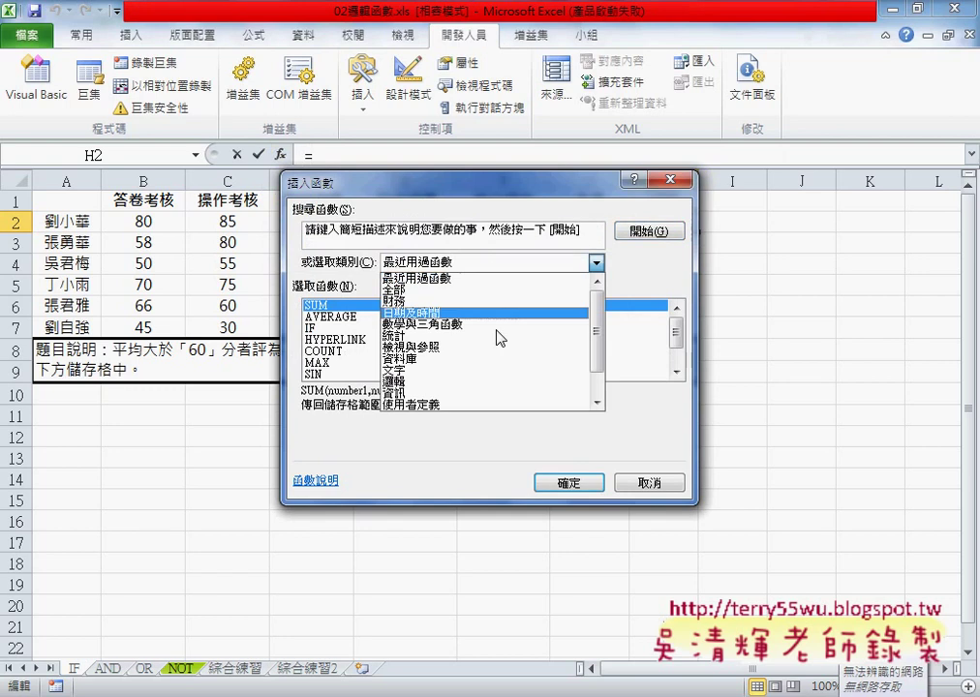
left_click(499, 409)
left_click(585, 485)
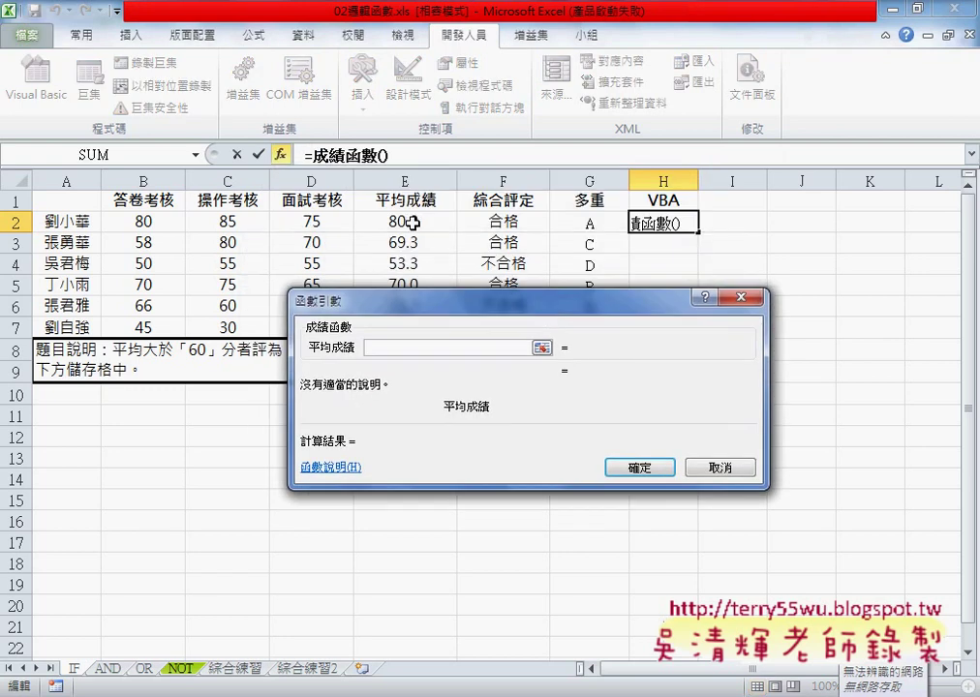
left_click(436, 222)
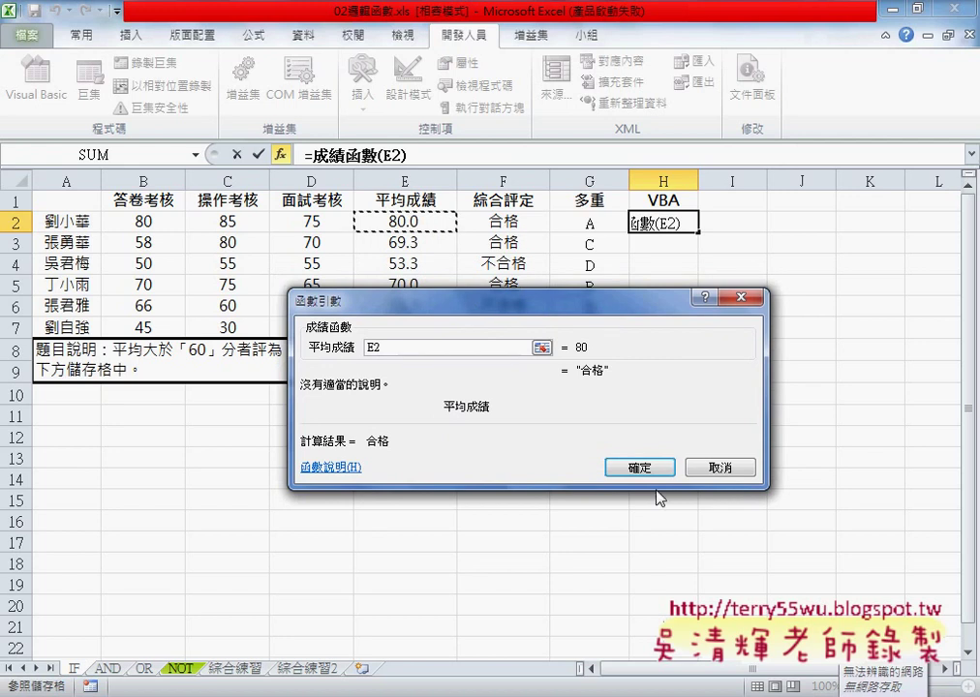
left_click(639, 466)
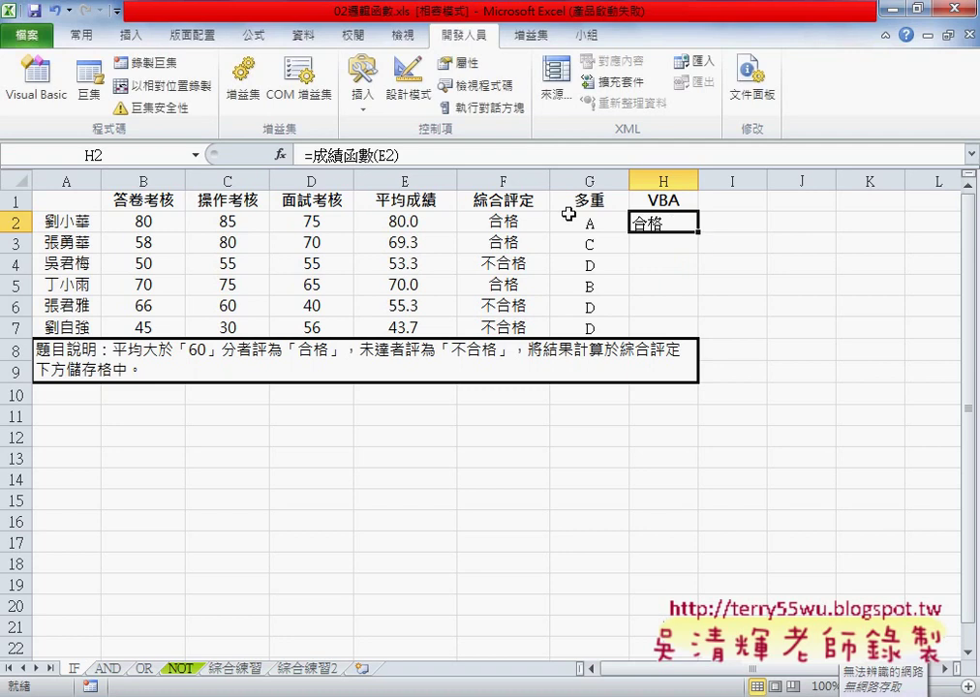
Replace H2 with =成績函數多重(E2) and fill it down to H7
left_click_drag(312, 155, 487, 157)
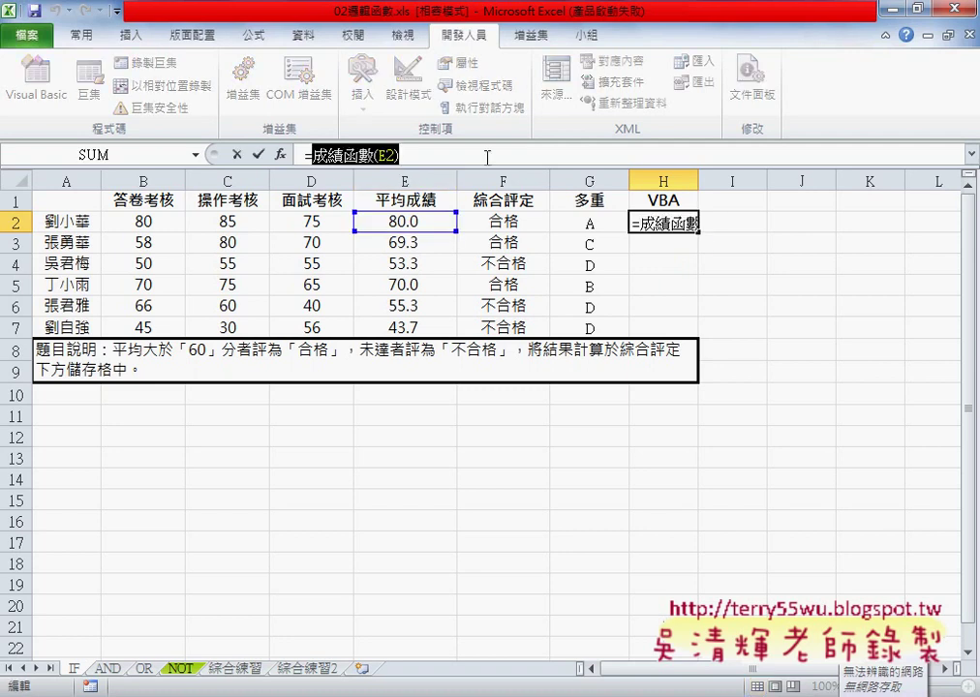
key("BackSpace")
key("BackSpace")
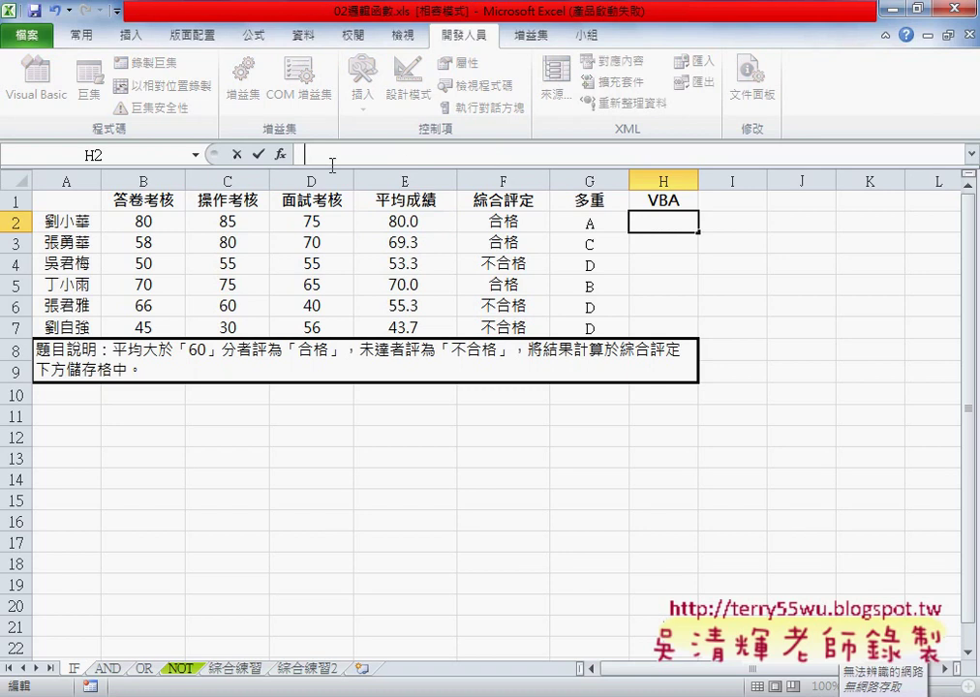
left_click(280, 155)
left_click(431, 369)
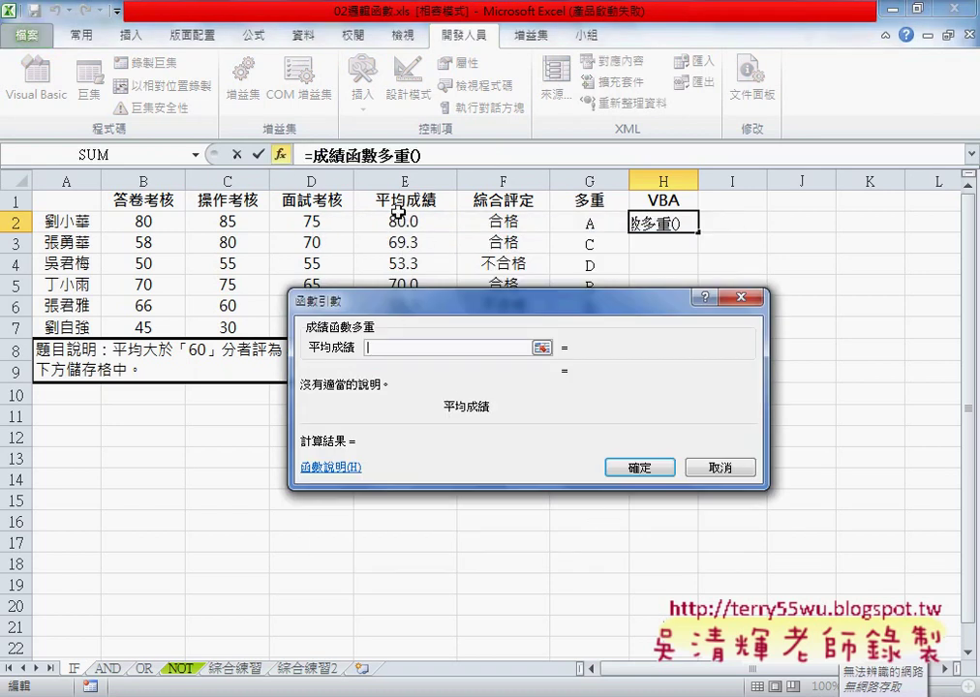
left_click(396, 221)
left_click(637, 468)
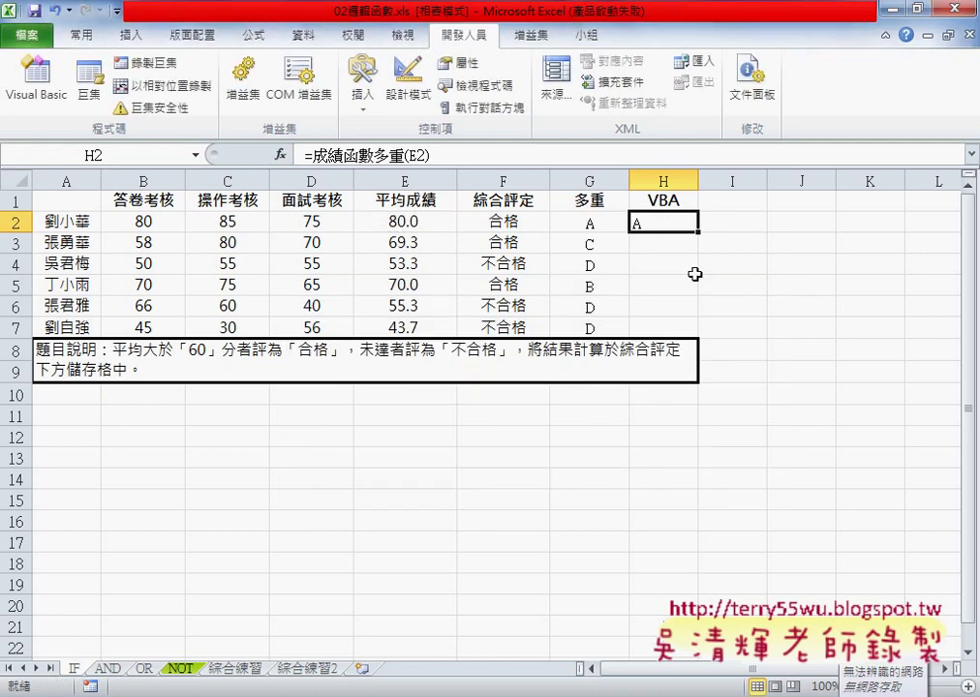
left_click_drag(698, 232, 699, 336)
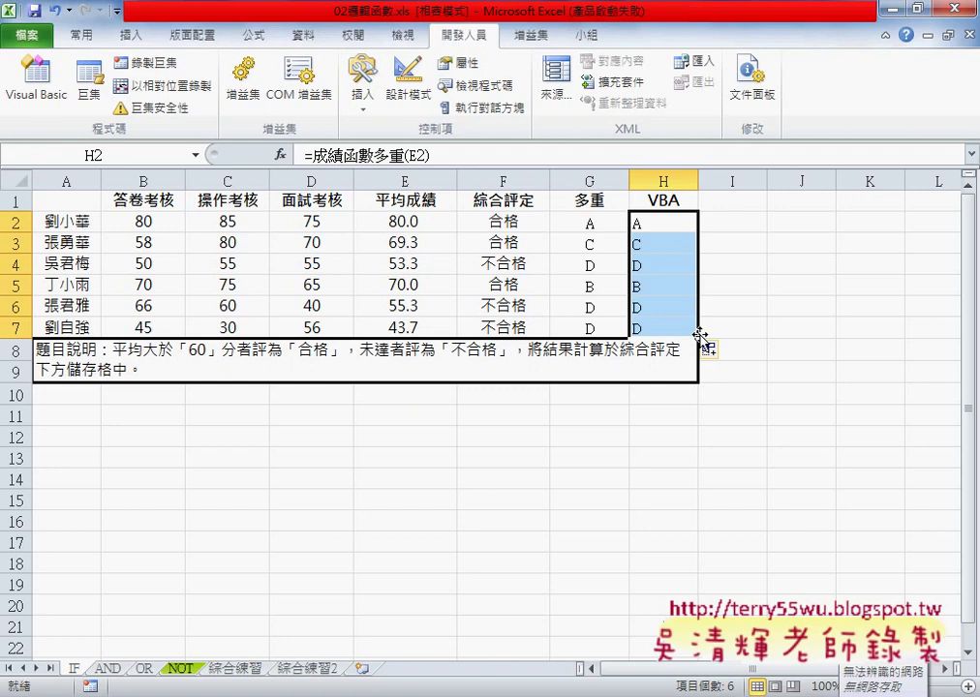
Maximize Module1 and enlarge the code font size under Tools > Options > Editor Format
key("alt+F11")
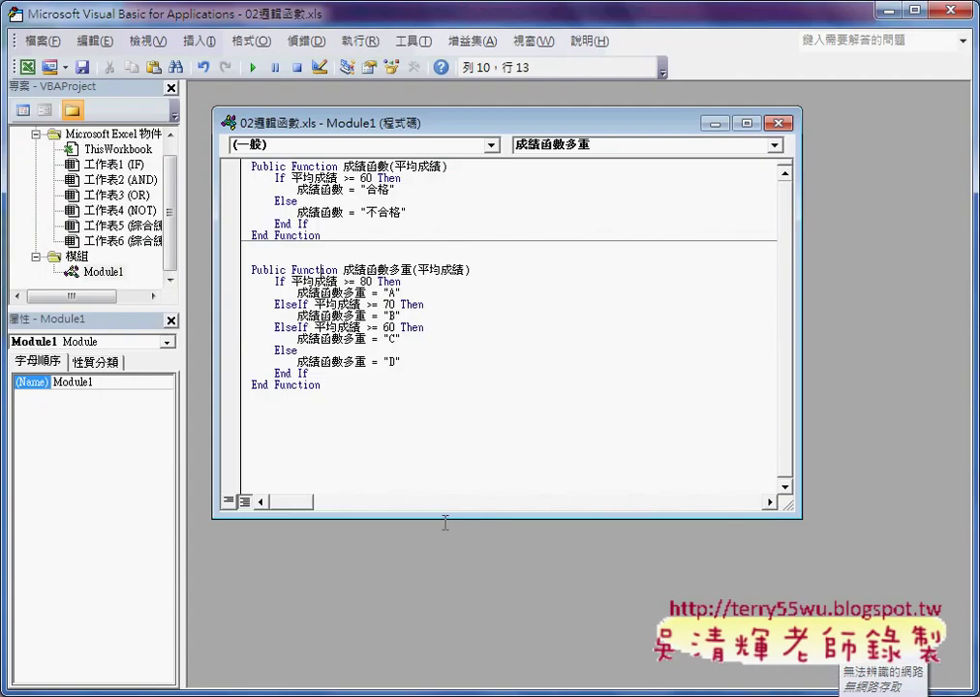
double_click(411, 123)
left_click(430, 41)
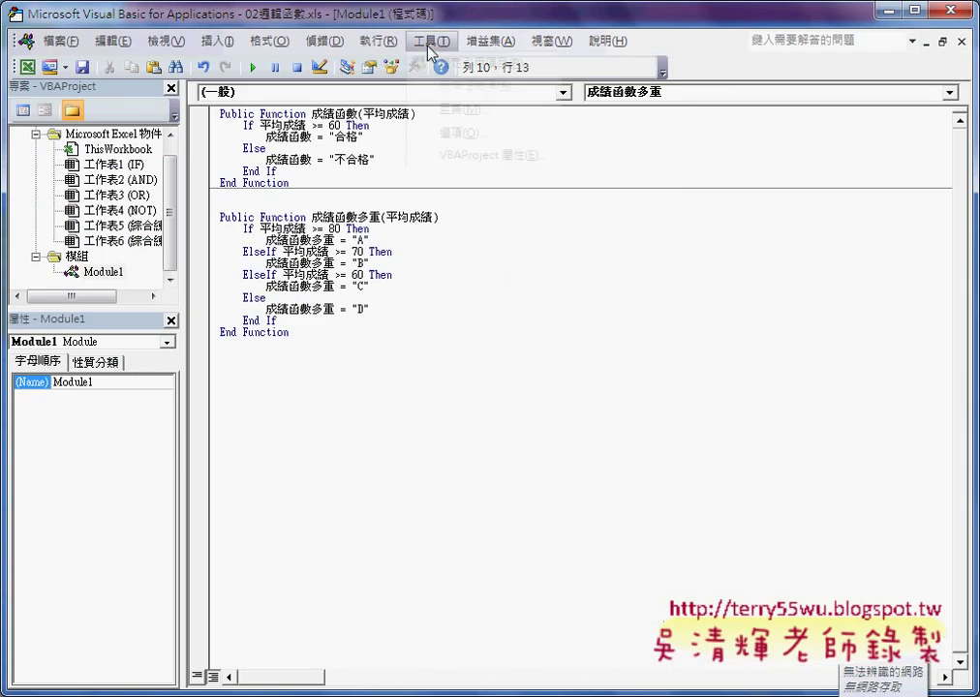
left_click(463, 132)
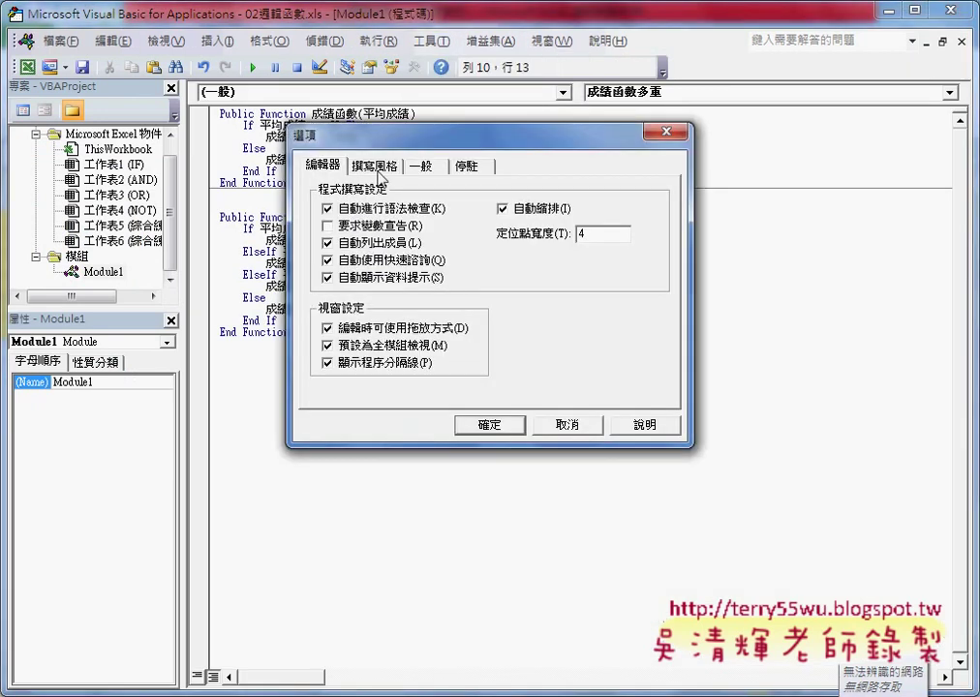
left_click(374, 166)
left_click(581, 250)
left_click(581, 287)
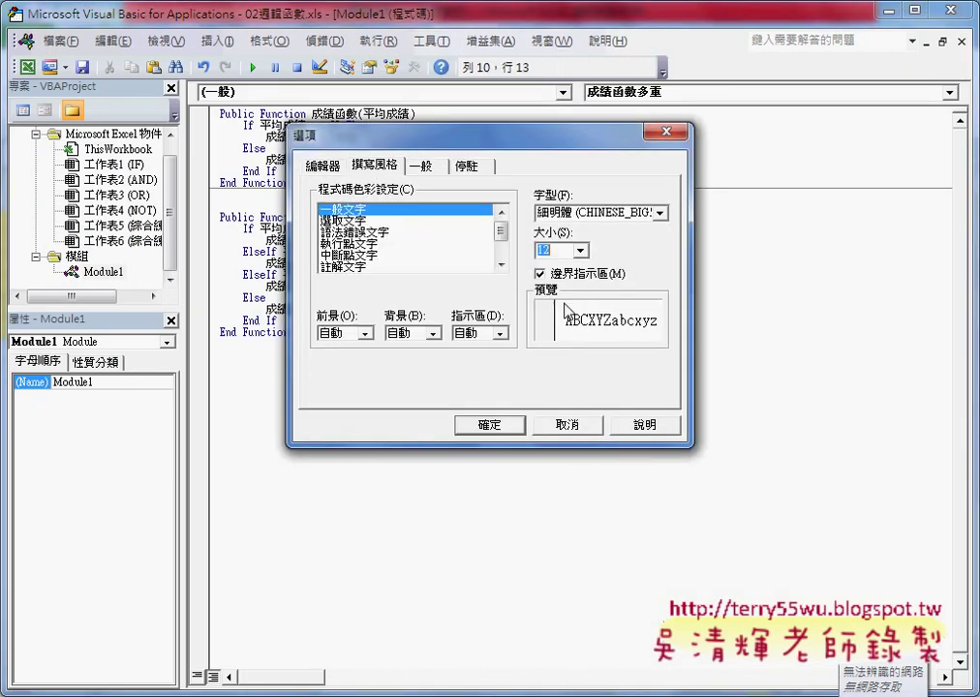
left_click(504, 429)
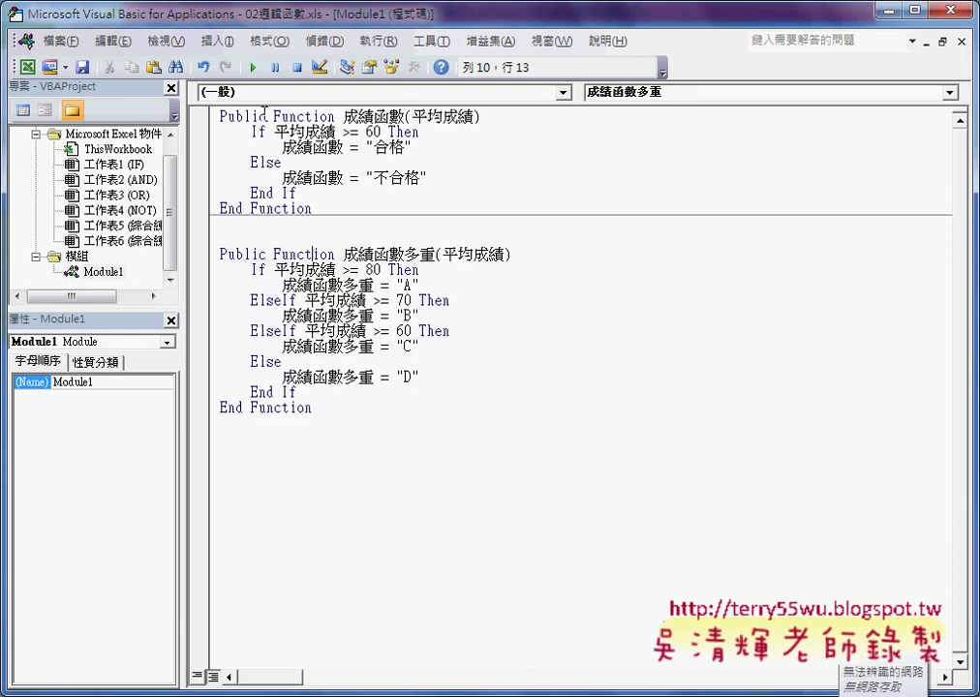
Highlight the keyword Function and the 平均成績 parameter in the first function header
double_click(291, 116)
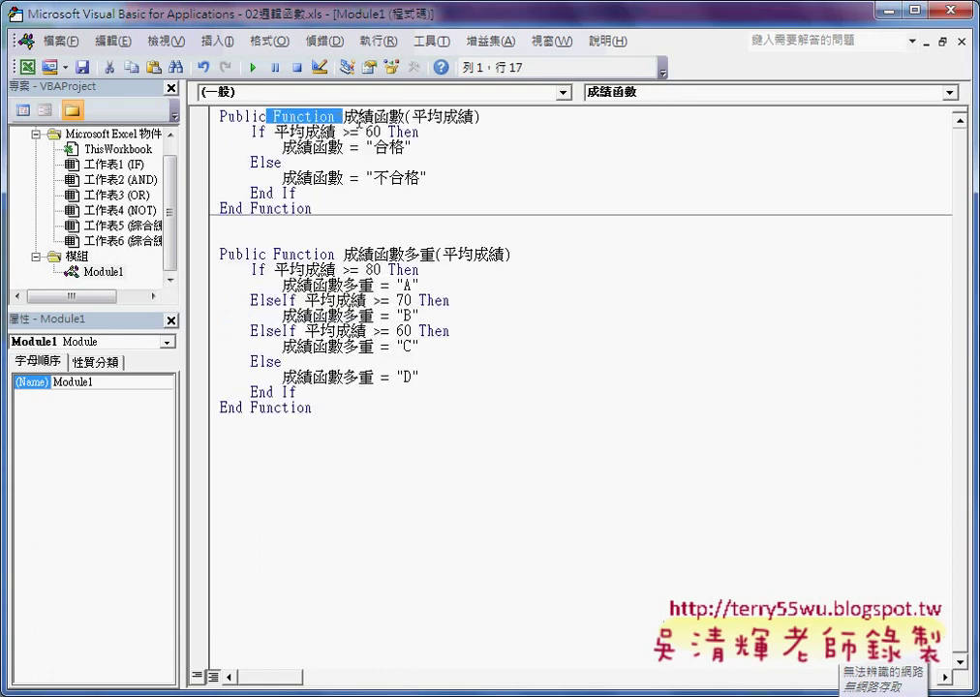
left_click(280, 116)
left_click_drag(411, 116, 474, 118)
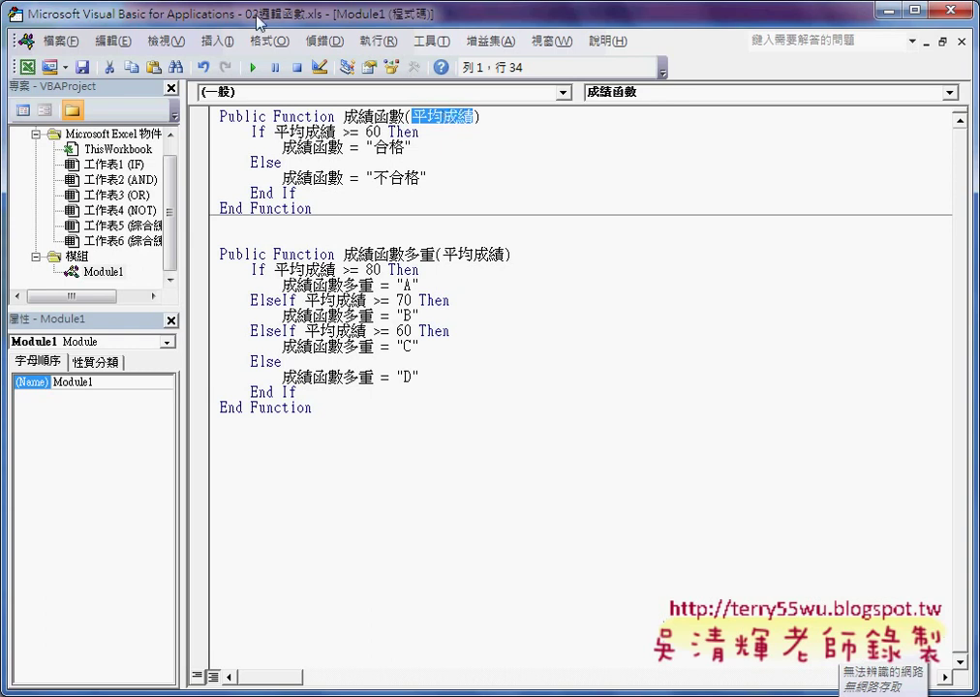
Move the restored code editor aside, annotate the grade columns with ScreenDraw, then clear the ink
double_click(14, 4)
mouse_move(49, 30)
left_mouse_down()
mouse_move(143, 64)
mouse_move(494, 76)
left_mouse_up()
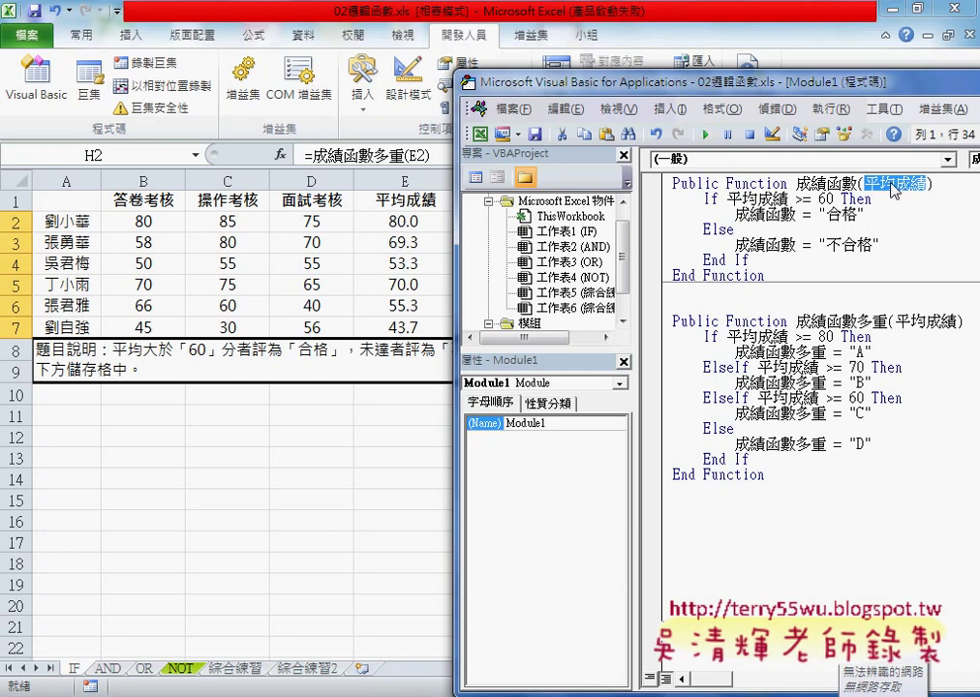
key("ctrl+shift+d")
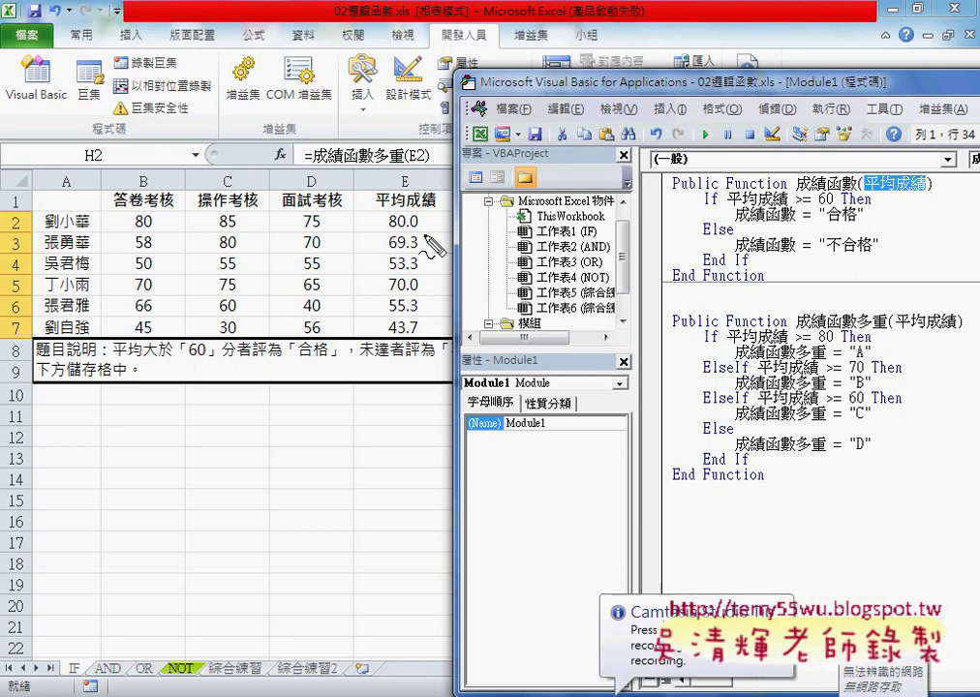
mouse_move(415, 234)
left_mouse_down()
mouse_move(373, 233)
mouse_move(659, 124)
mouse_move(862, 155)
mouse_move(877, 182)
mouse_move(890, 166)
mouse_move(922, 193)
left_mouse_up()
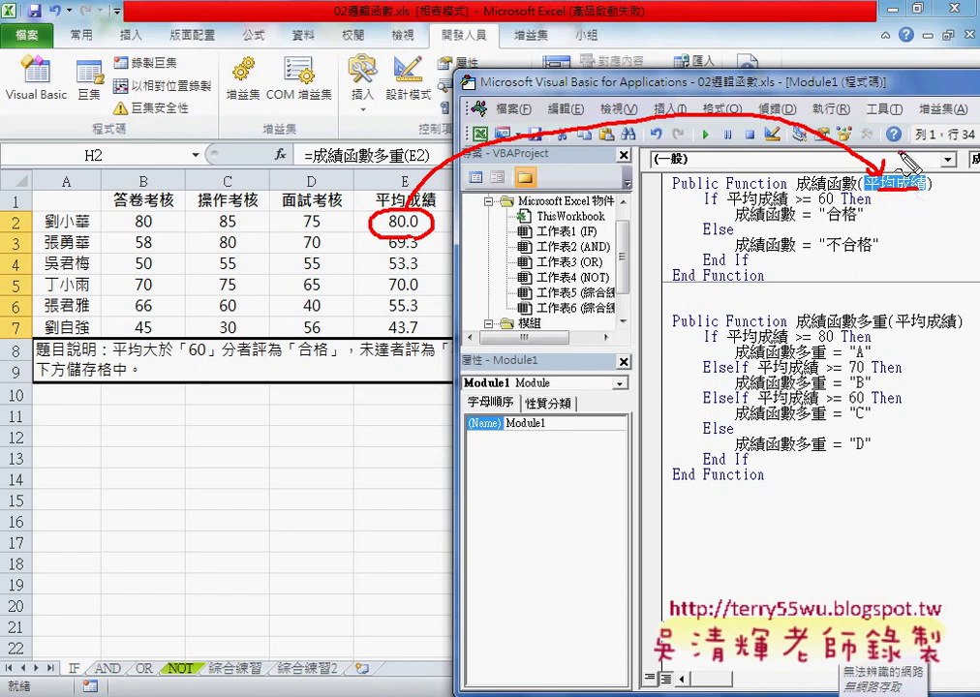
left_click_drag(906, 160, 932, 167)
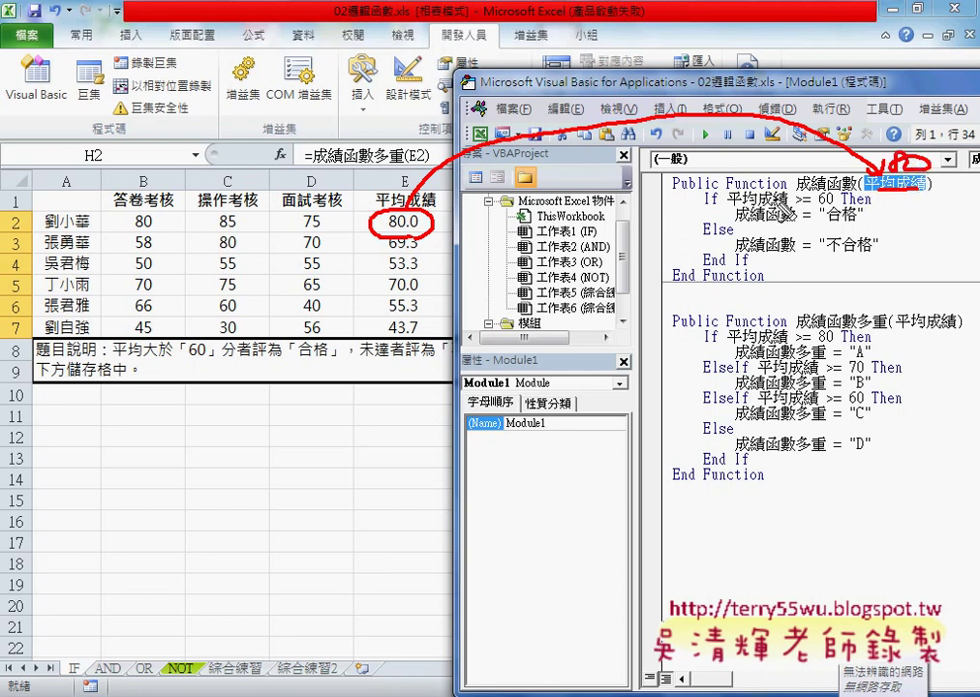
left_click_drag(766, 194, 756, 186)
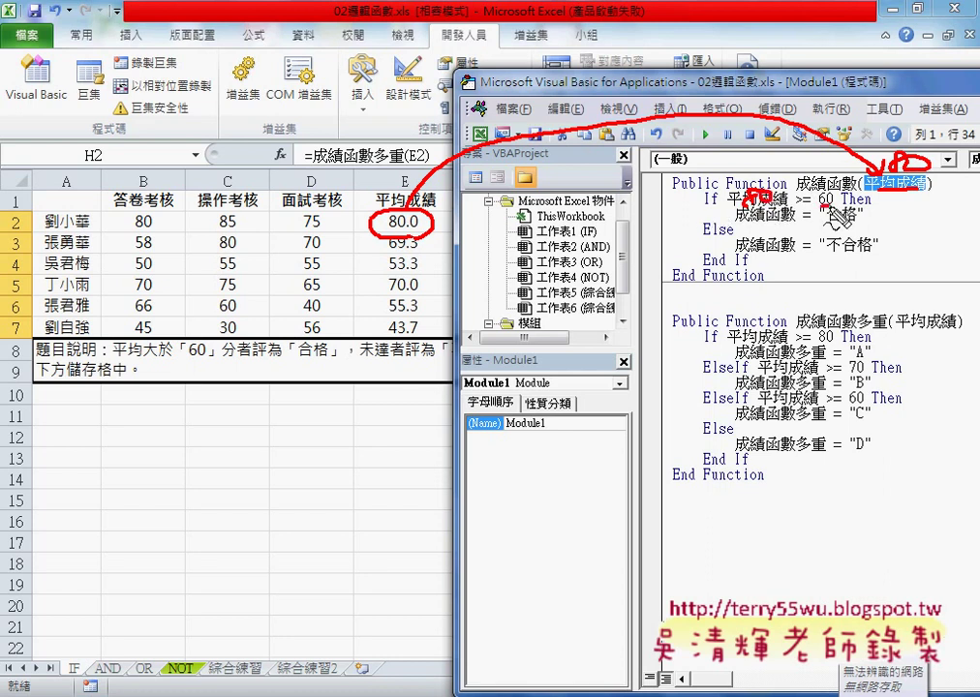
left_click_drag(852, 199, 889, 238)
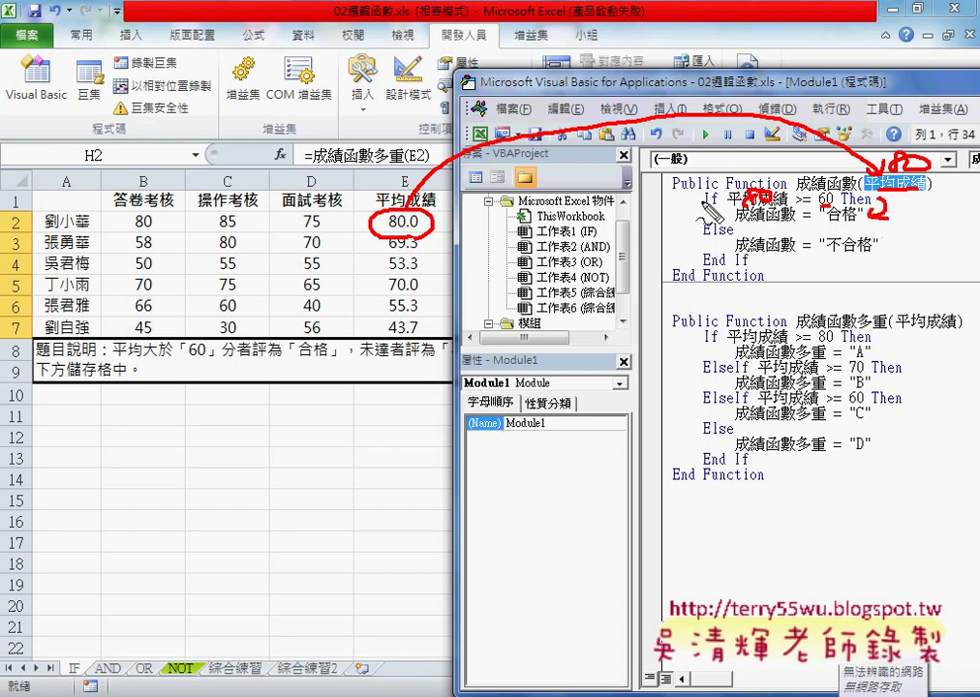
mouse_move(707, 201)
left_mouse_down()
mouse_move(699, 257)
mouse_move(729, 242)
mouse_move(775, 248)
left_mouse_up()
left_click_drag(862, 227, 784, 231)
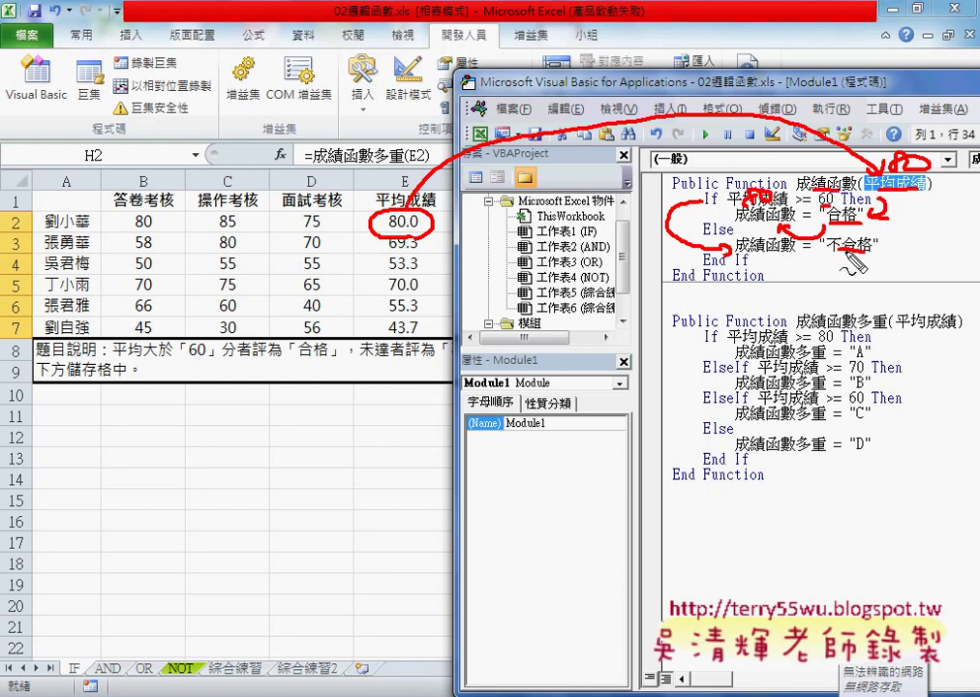
left_click_drag(865, 247, 822, 254)
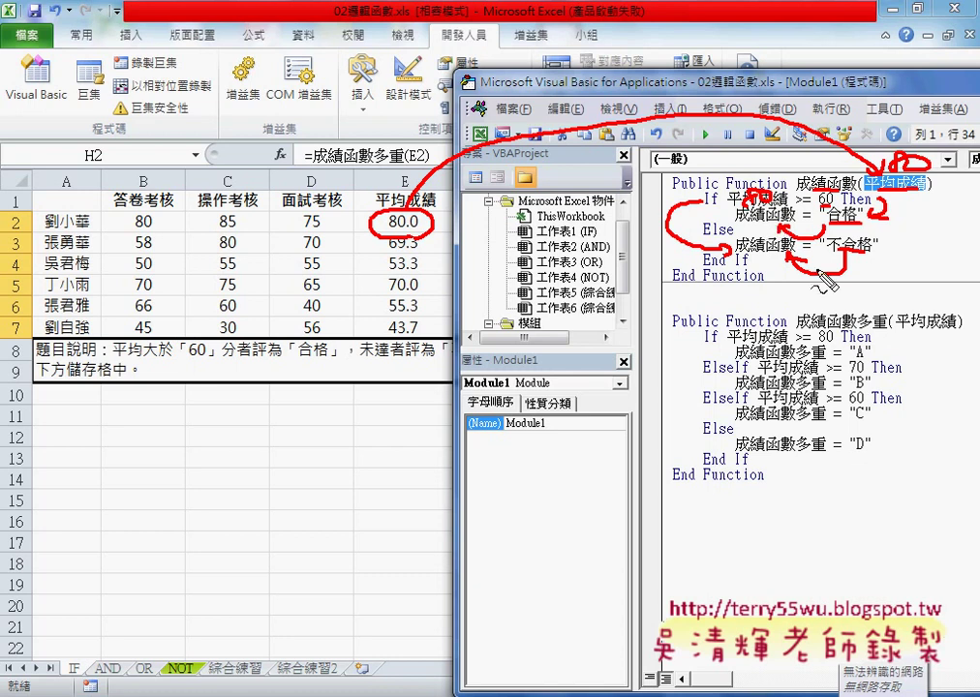
left_click_drag(823, 331, 887, 330)
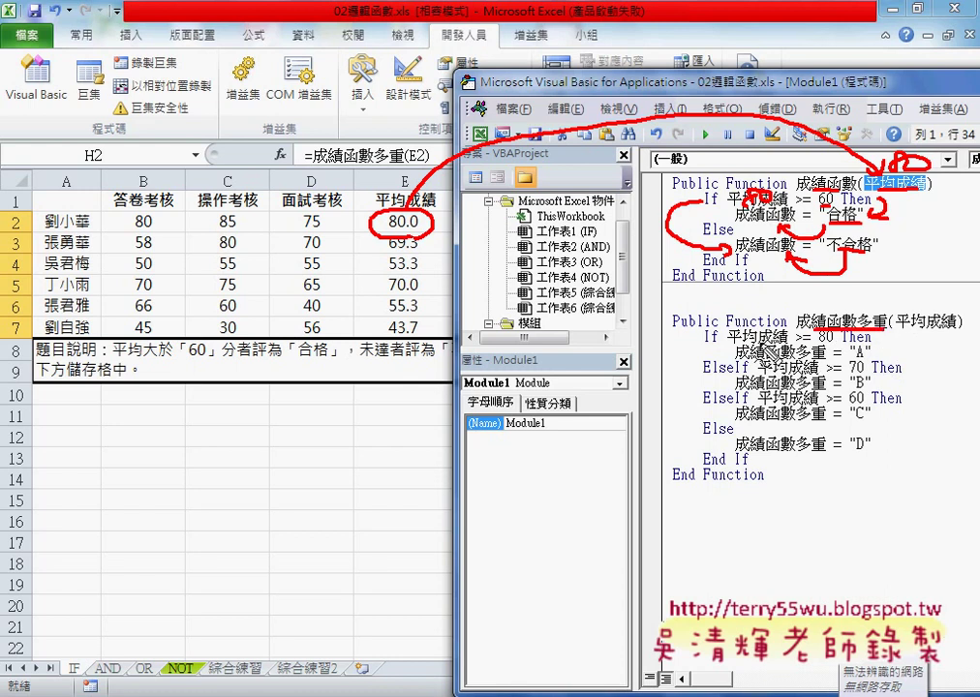
left_click_drag(744, 329, 782, 338)
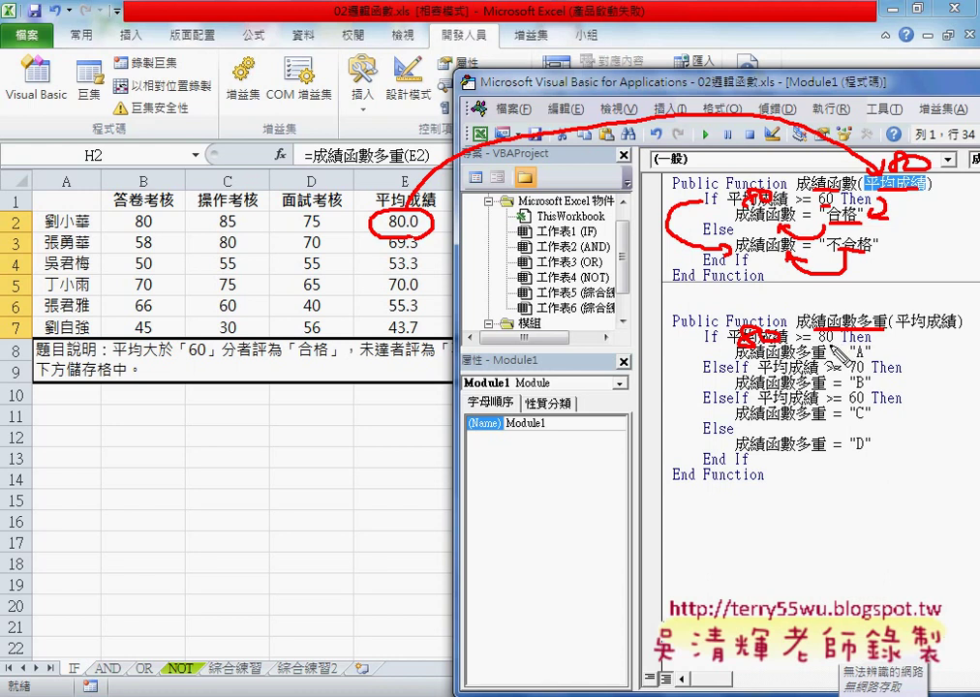
left_click_drag(876, 332, 884, 346)
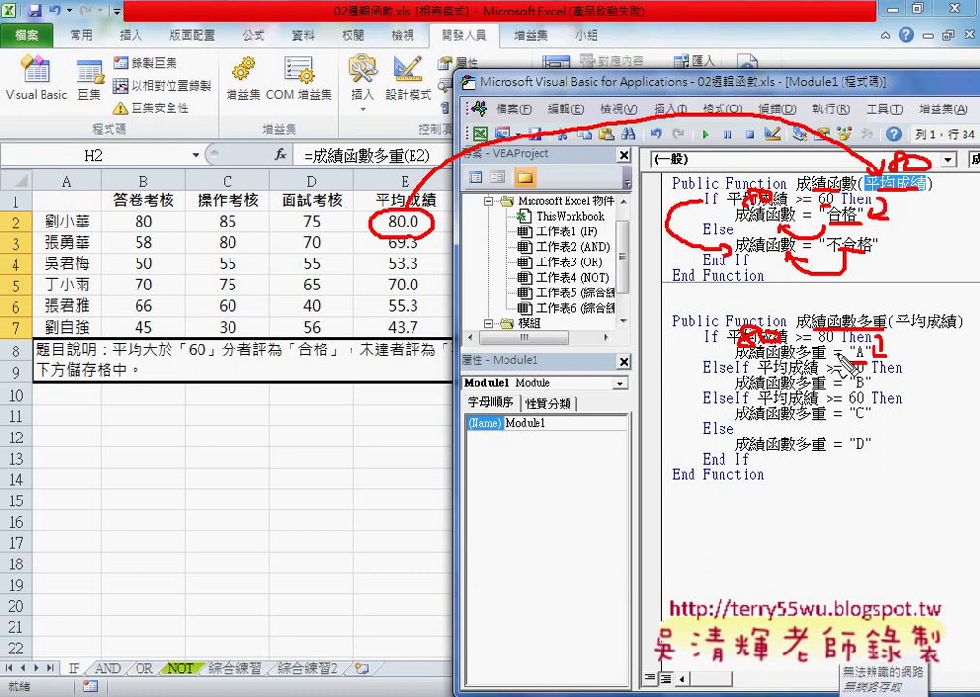
key("Escape")
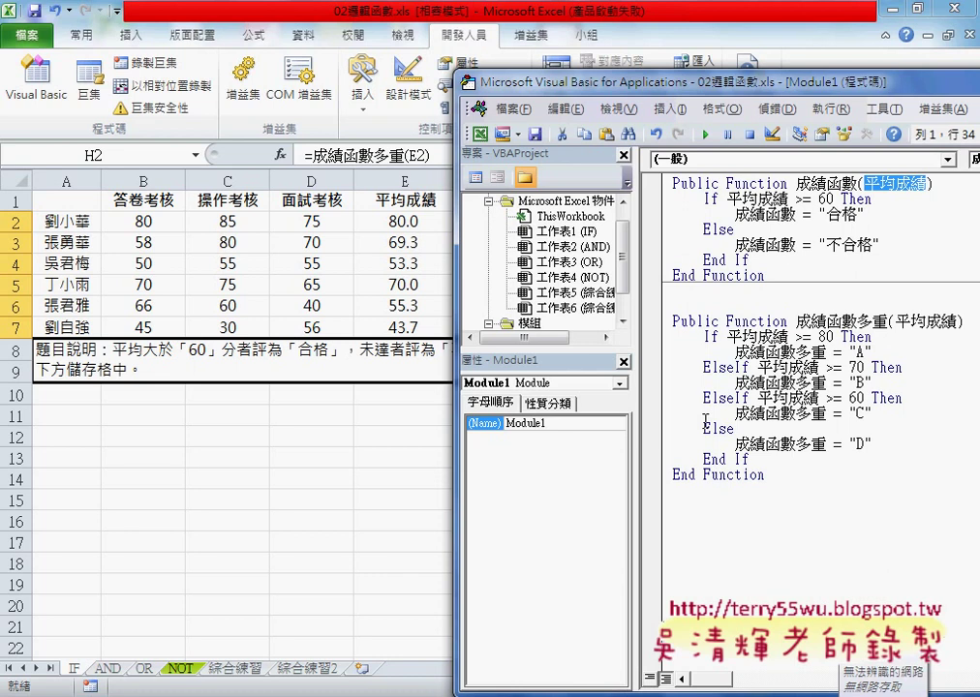
Compare the nested IF formula in G2 with H2's custom function, then clear H2:H7
left_click(400, 478)
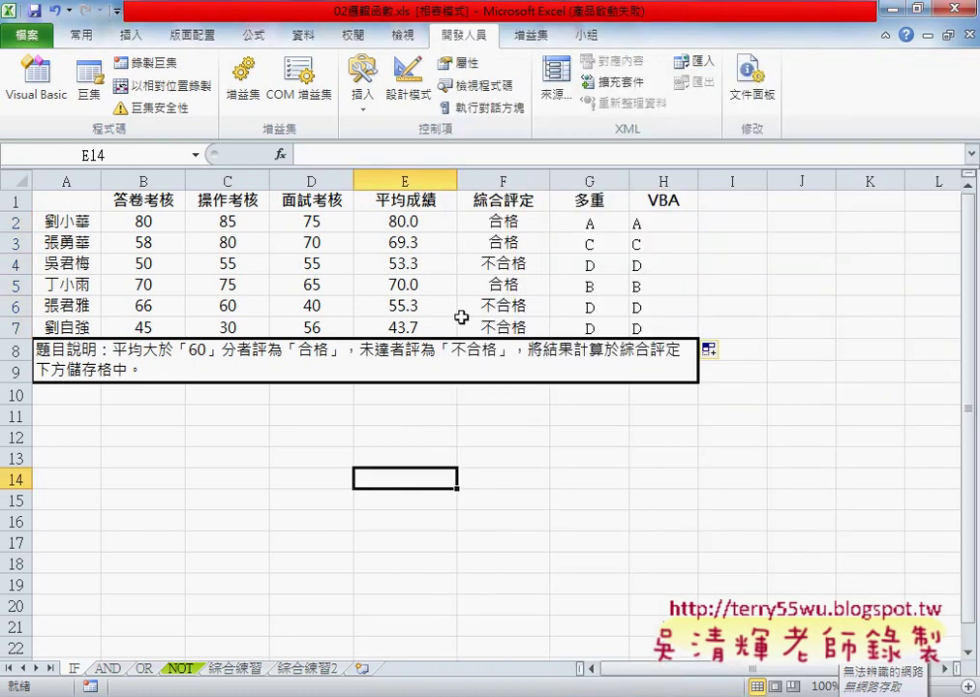
left_click(589, 228)
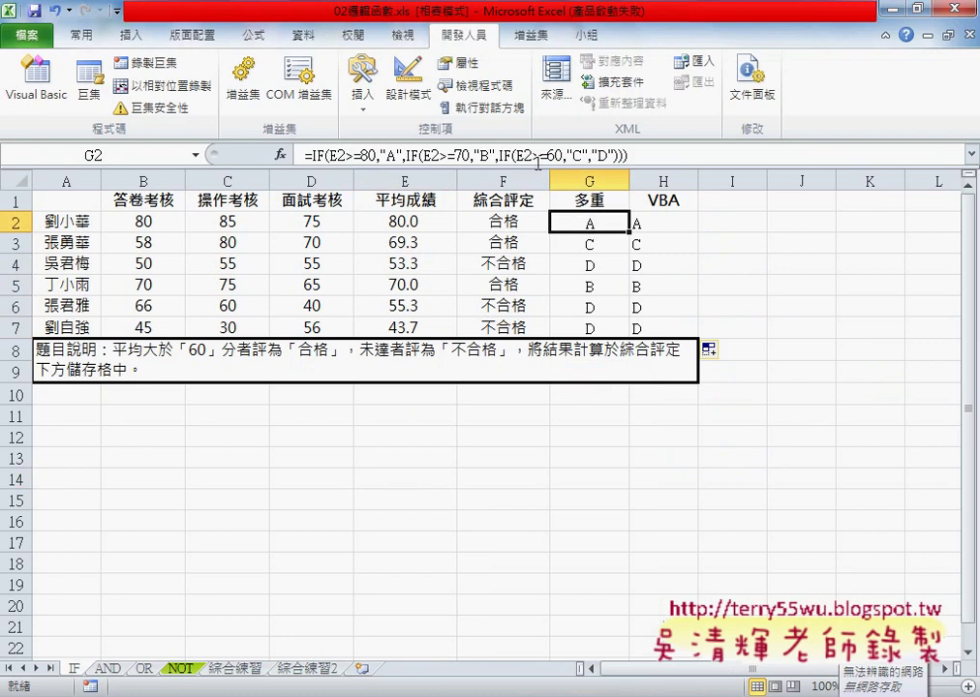
left_click(652, 215)
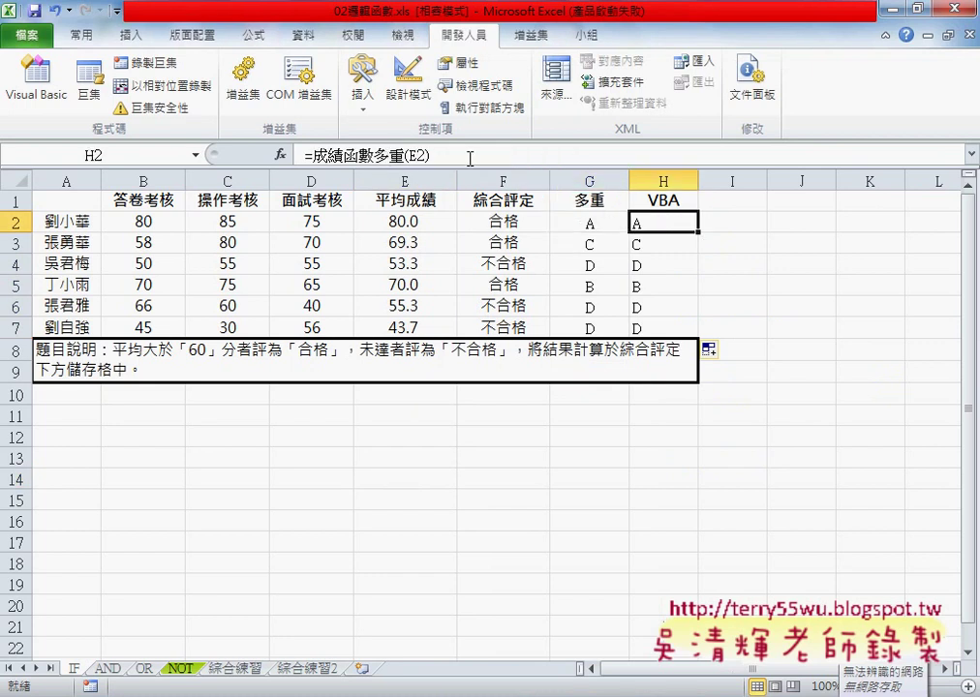
left_click(591, 223)
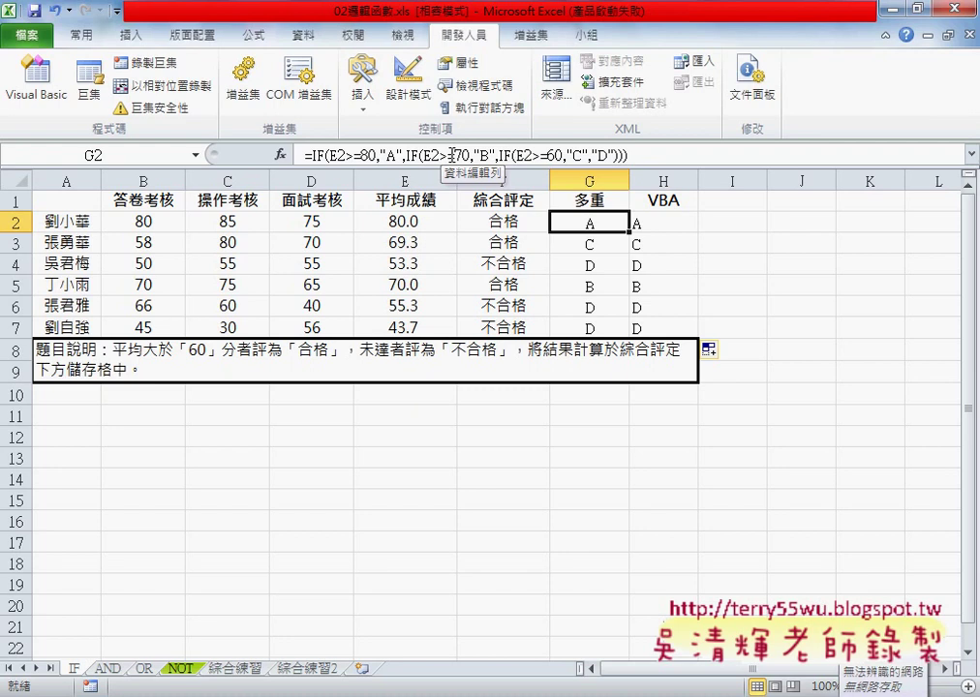
left_click(677, 221)
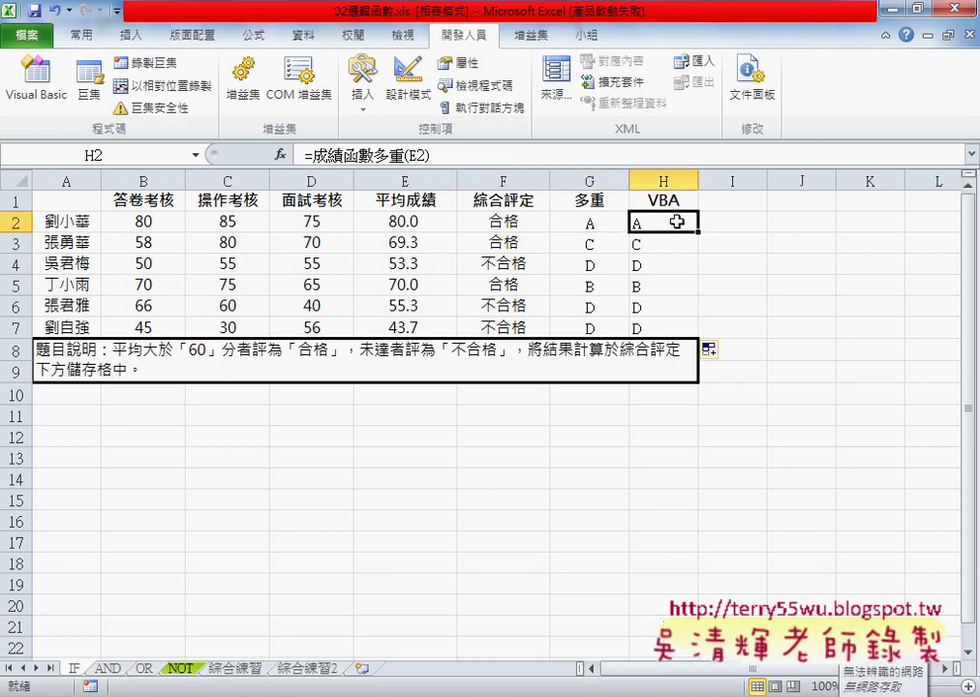
left_click_drag(677, 222, 677, 334)
key("Delete")
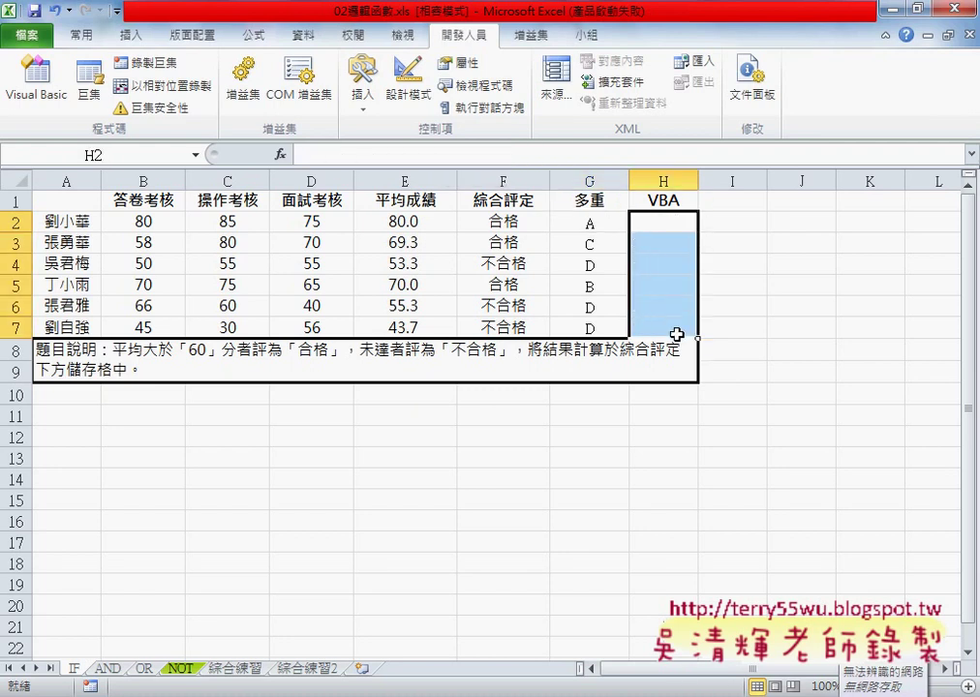
Re-enter =成績函數多重(E2) in H2 and fill it down to H7
left_click(688, 225)
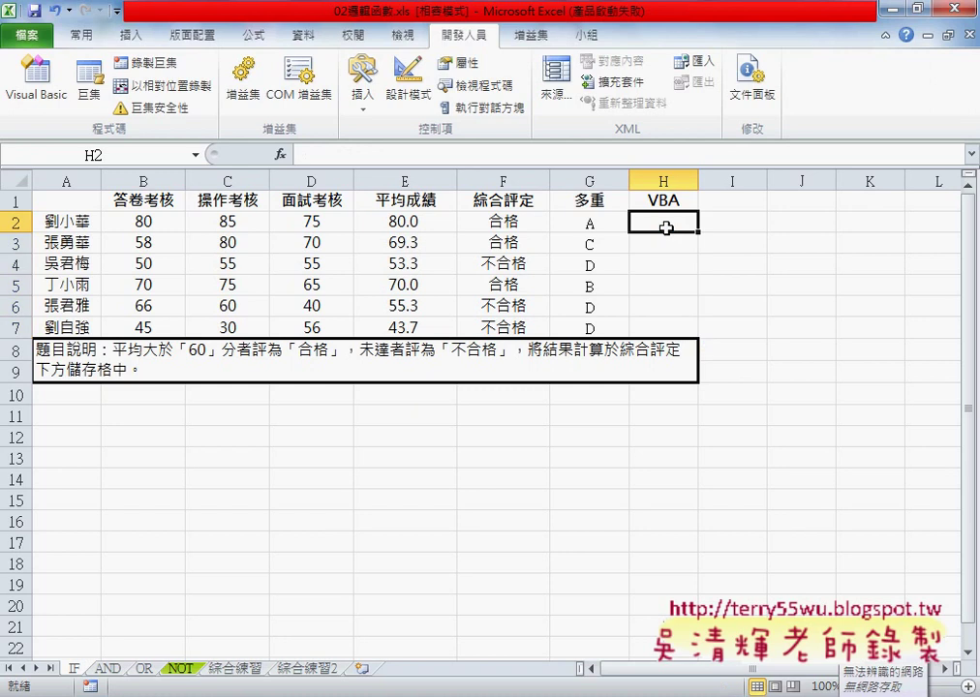
left_click(279, 155)
left_click(387, 368)
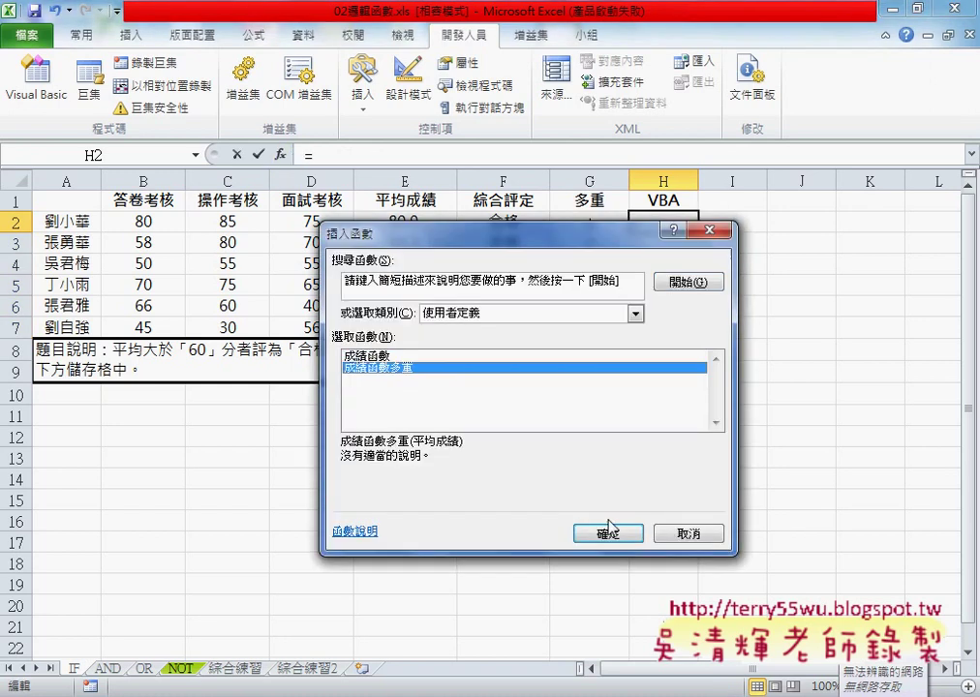
left_click(611, 533)
left_click(423, 224)
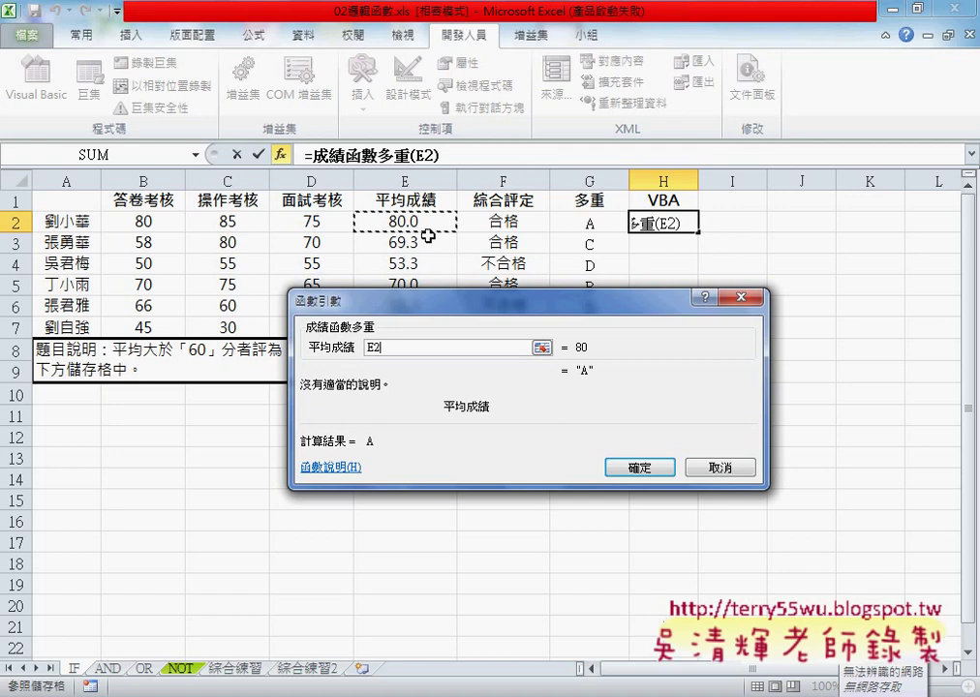
left_click(654, 470)
left_click_drag(702, 229, 699, 229)
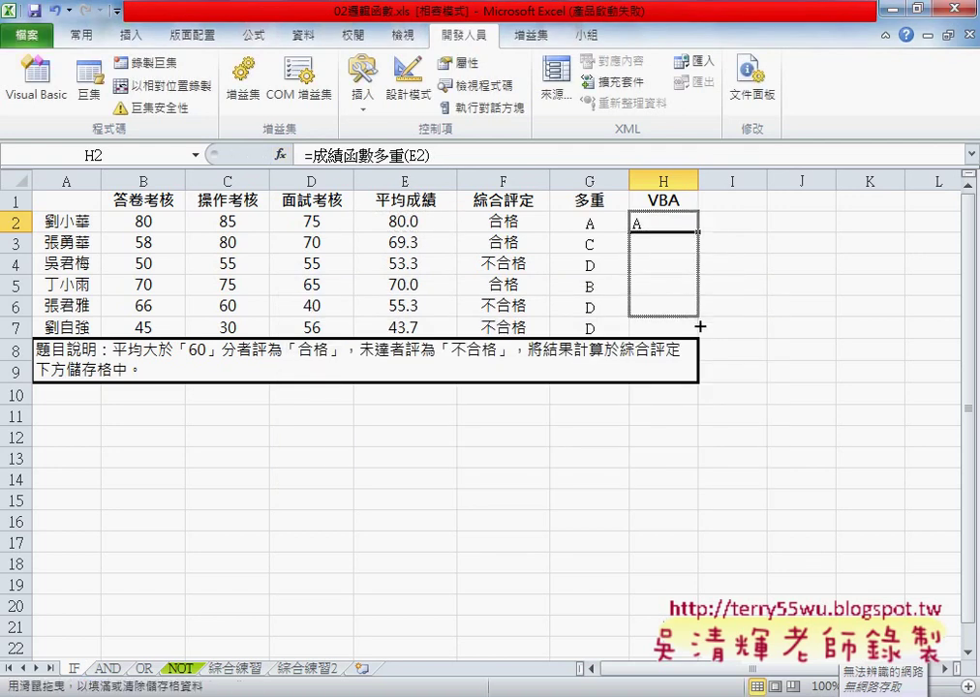
left_click_drag(698, 230, 700, 336)
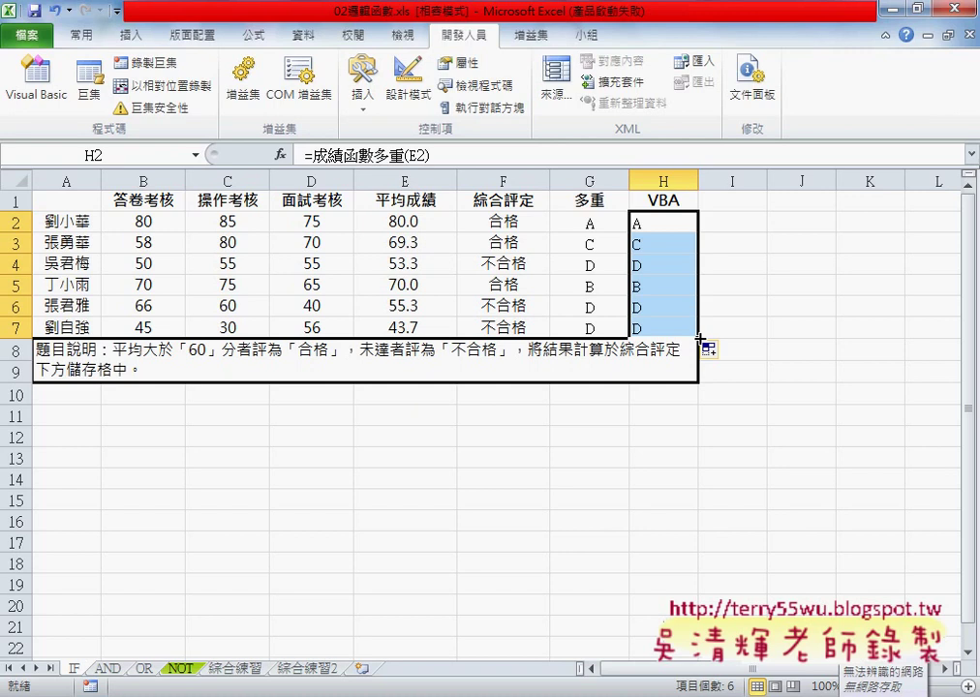
Bring the VBA editor forward, move it to the upper left, and show Module1's code
left_click(54, 112)
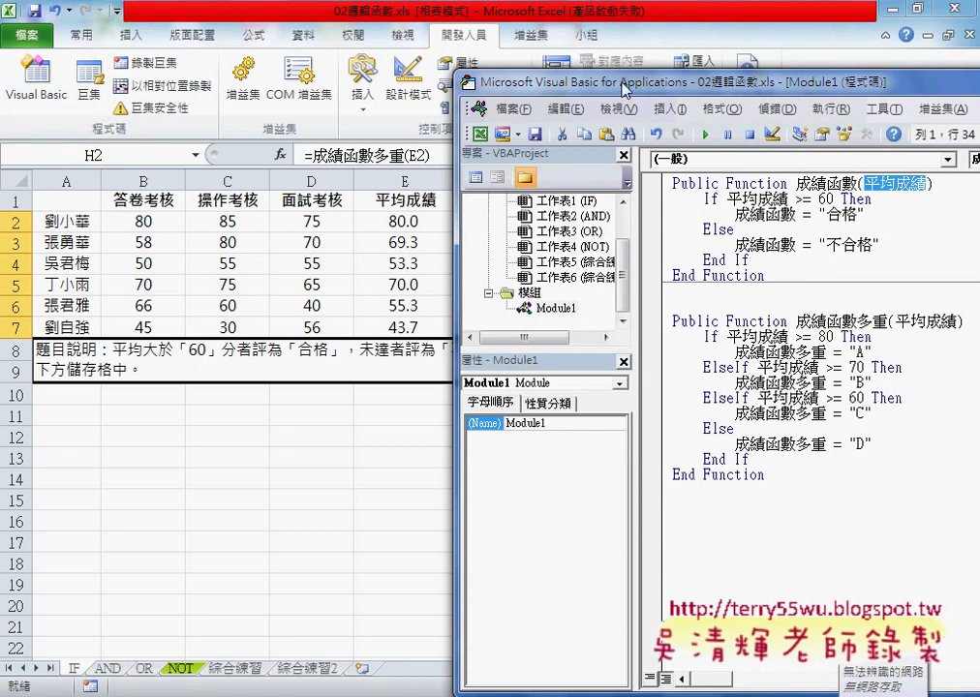
left_click_drag(625, 90, 448, 55)
left_click(379, 273)
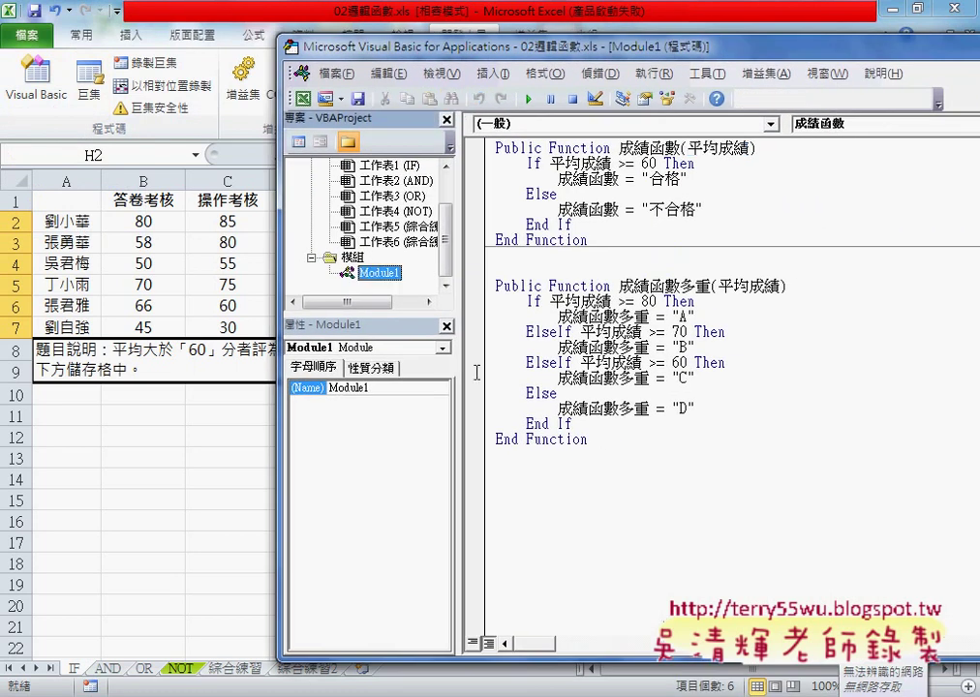
left_click_drag(580, 453, 481, 152)
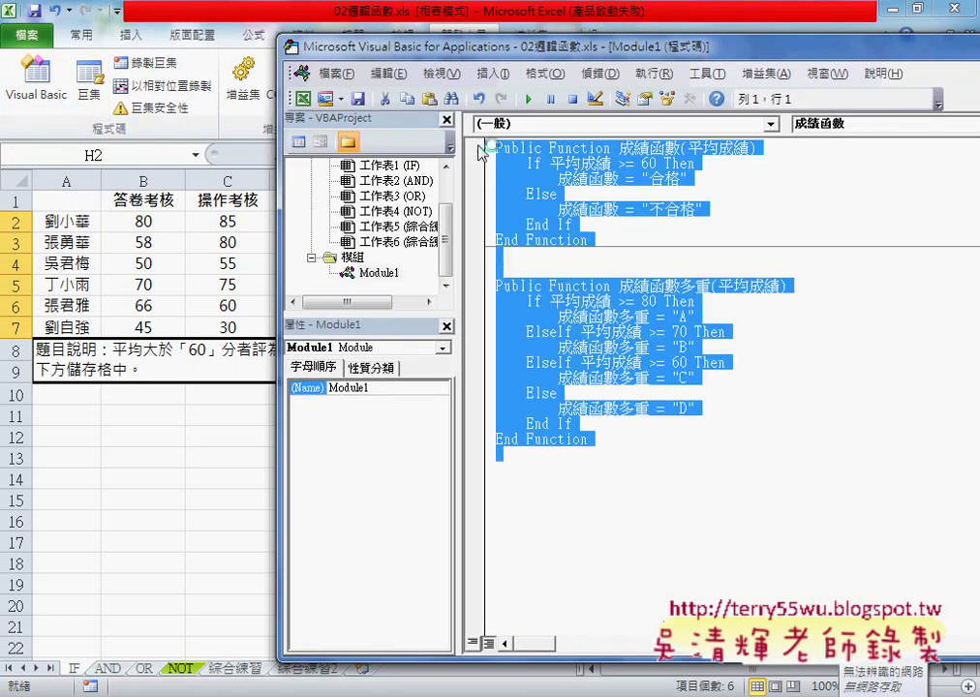
left_click(580, 254)
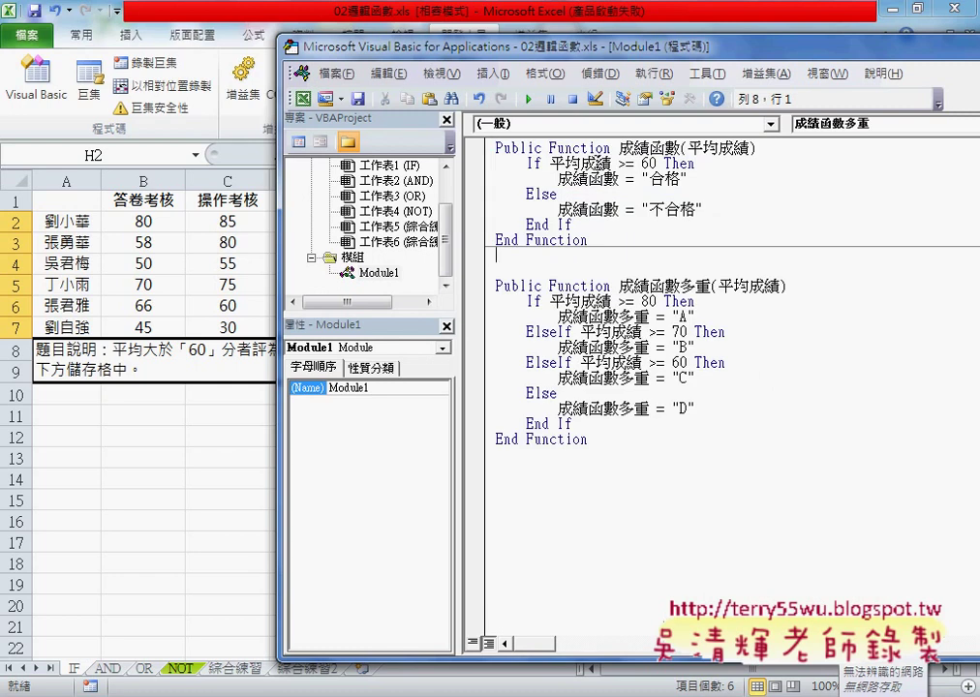
Highlight both Function keywords, then select the whole Module1 code with Ctrl+Shift+Home
left_click_drag(549, 148, 611, 148)
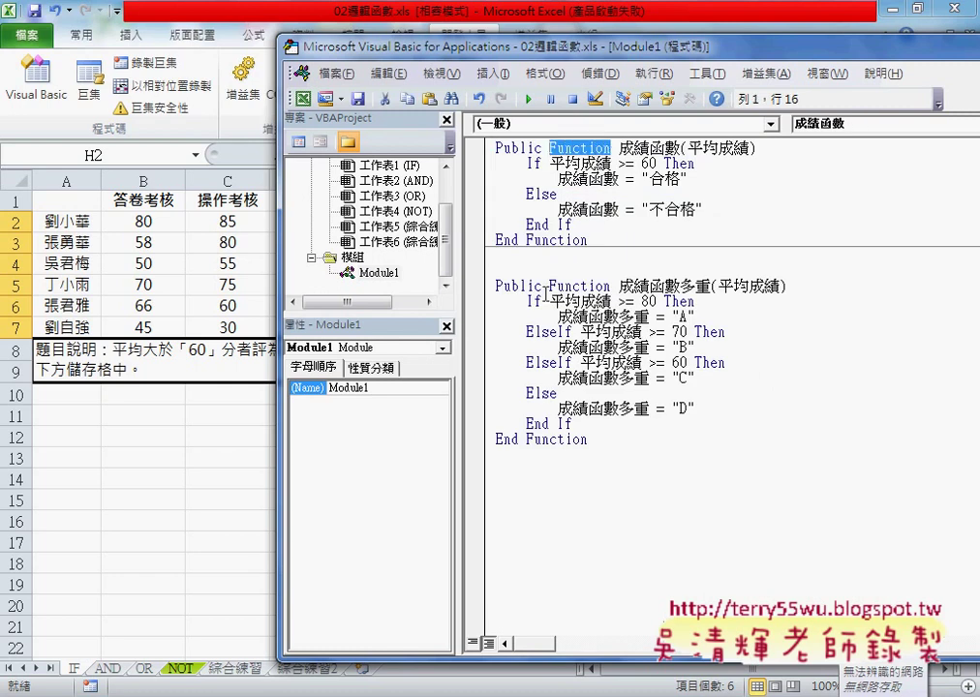
left_click_drag(548, 286, 611, 286)
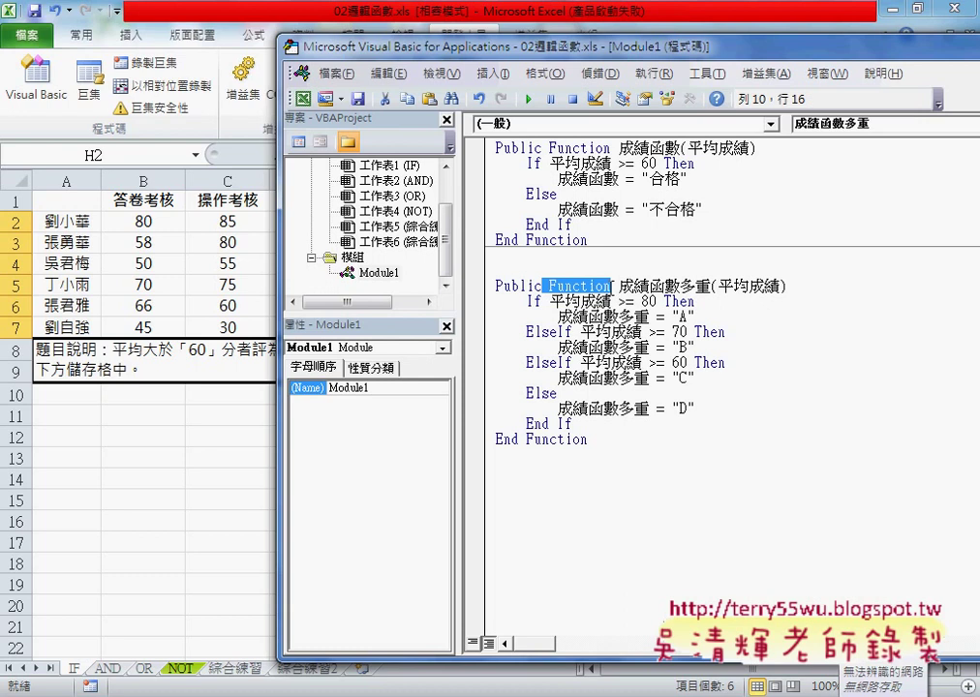
key("ctrl+End")
key("ctrl+shift+Home")
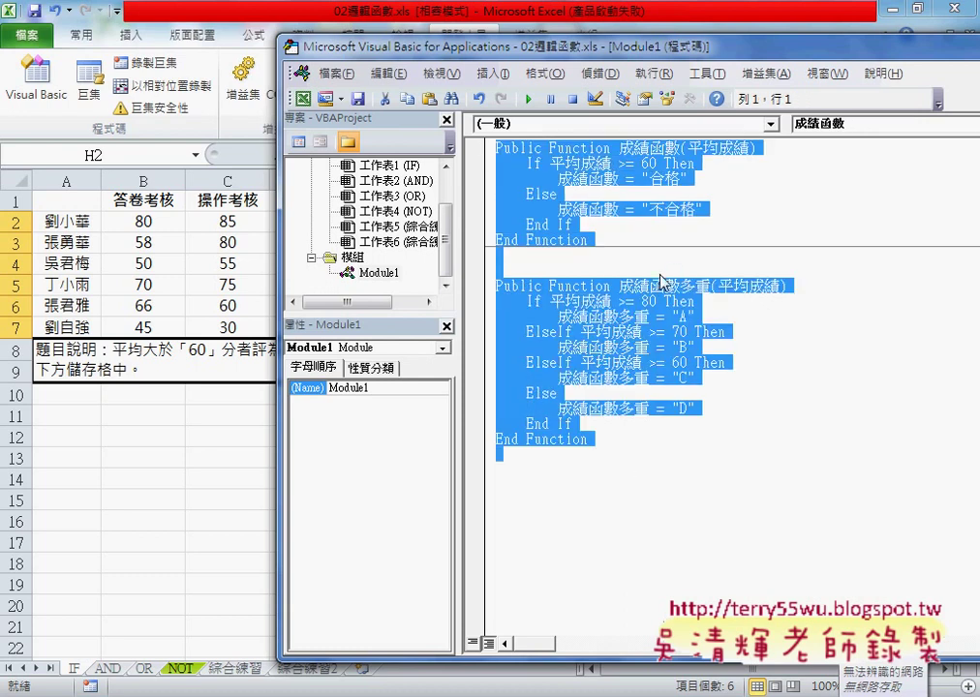
left_click(612, 286)
key("ctrl+End")
key("shift+Up")
key("shift+Up")
key("shift+Up")
key("shift+Up")
key("shift+Up")
key("shift+Up")
left_click_drag(433, 46, 426, 79)
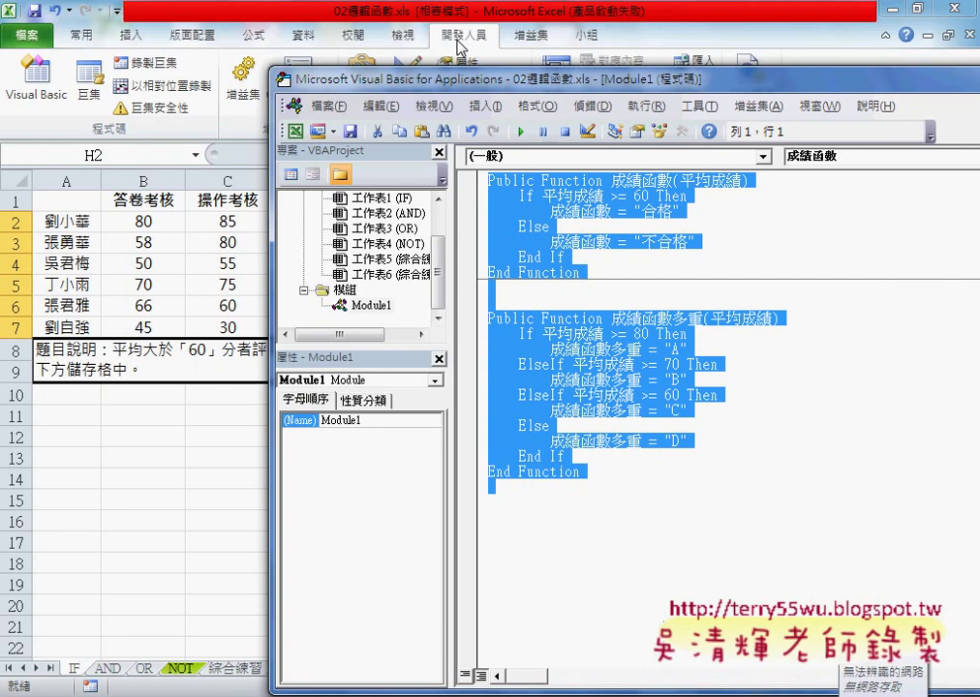
left_click(501, 298)
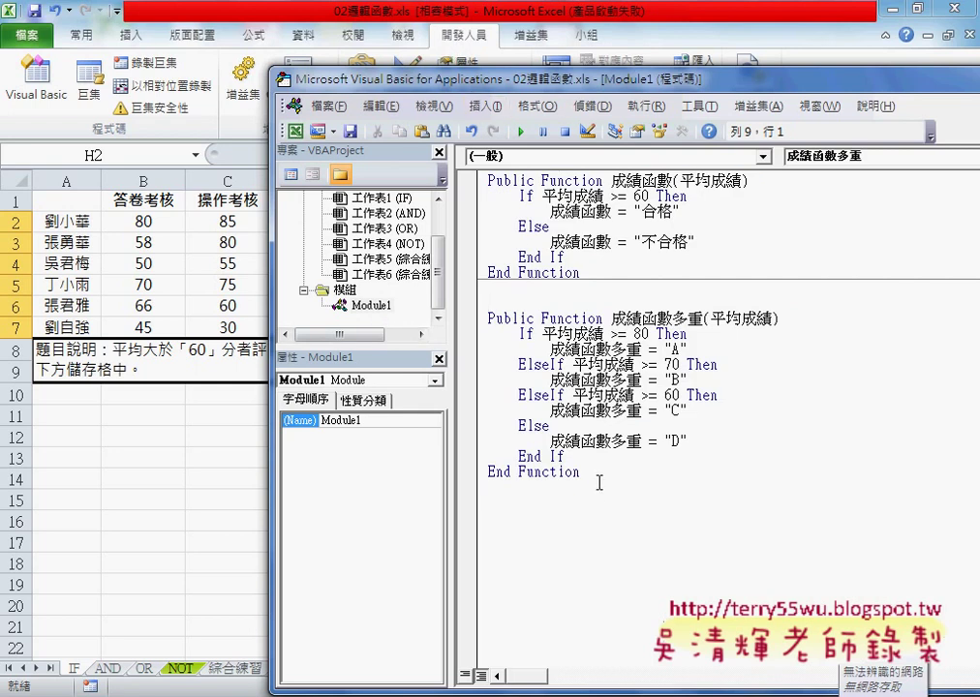
mouse_move(597, 482)
left_mouse_down()
mouse_move(504, 383)
mouse_move(459, 181)
left_mouse_up()
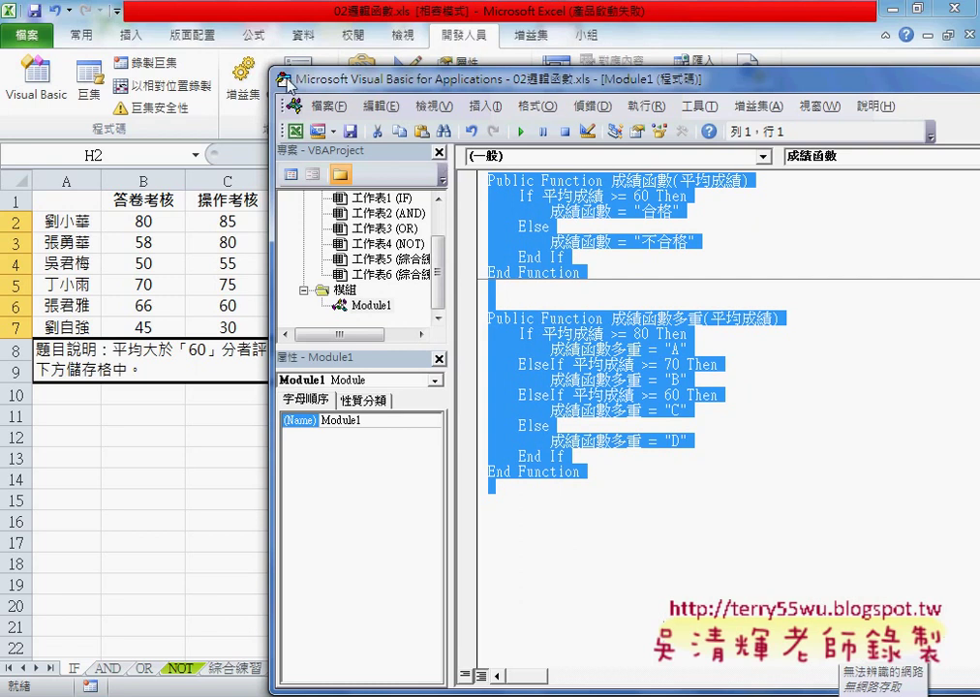
left_click(581, 491)
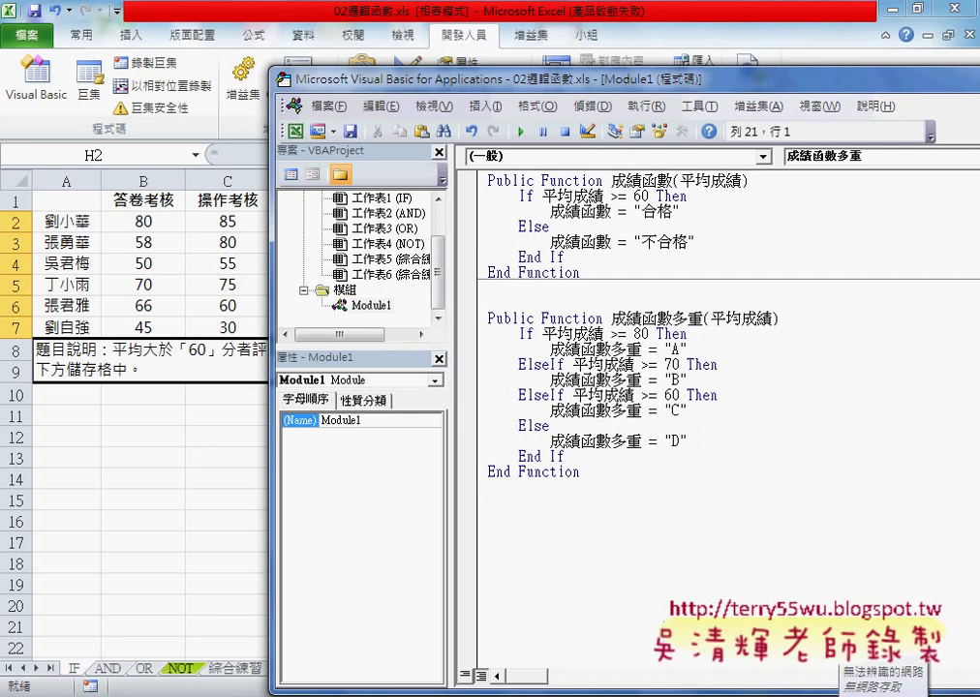
Scroll the notes to the 如何分享自訂函數給其他人(增益集) heading and highlight 自訂函數 and 增益集
key("alt+Tab")
scroll(428, 519, "up", 2)
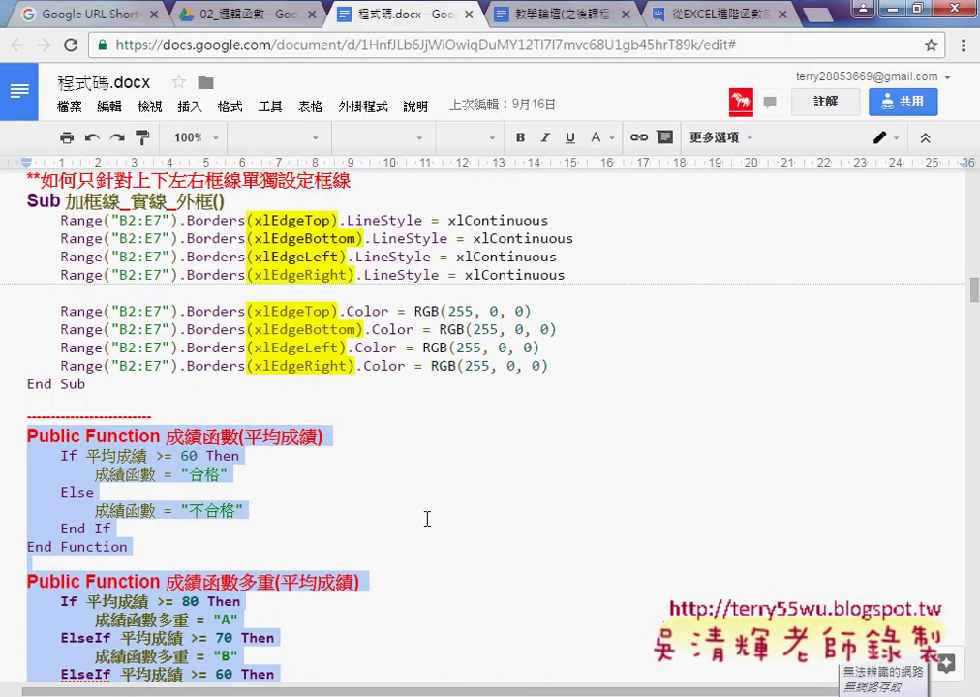
scroll(427, 519, "up", 3)
scroll(427, 519, "up", 5)
scroll(427, 520, "up", 5)
scroll(427, 519, "up", 5)
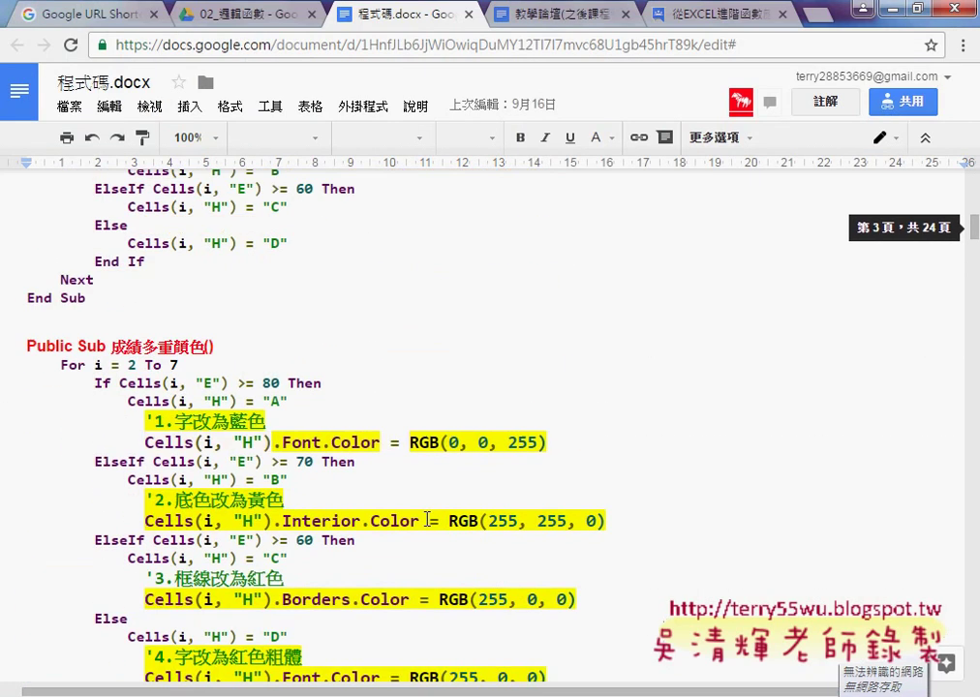
scroll(427, 519, "up", 5)
scroll(427, 519, "up", 5)
scroll(428, 519, "up", 1)
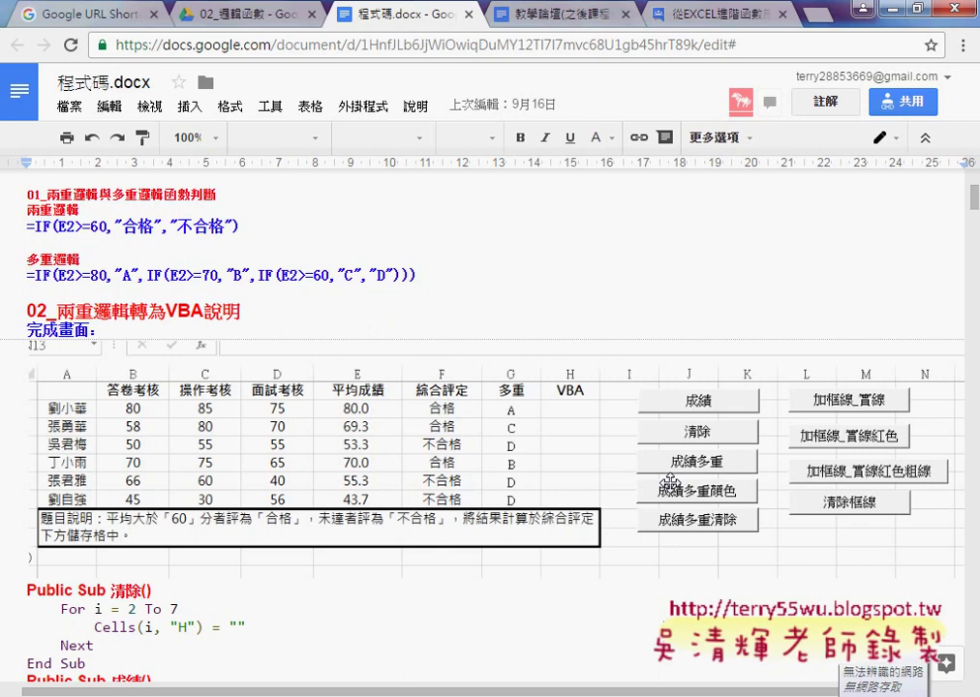
scroll(673, 482, "down", 4)
scroll(677, 484, "down", 4)
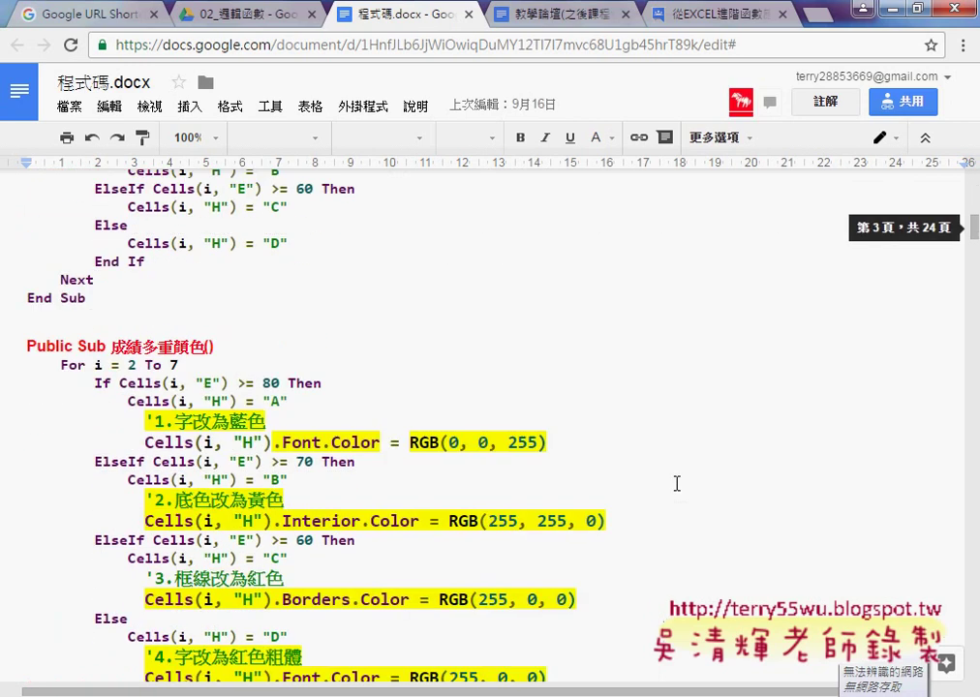
scroll(677, 483, "down", 5)
scroll(677, 484, "down", 3)
scroll(677, 483, "down", 3)
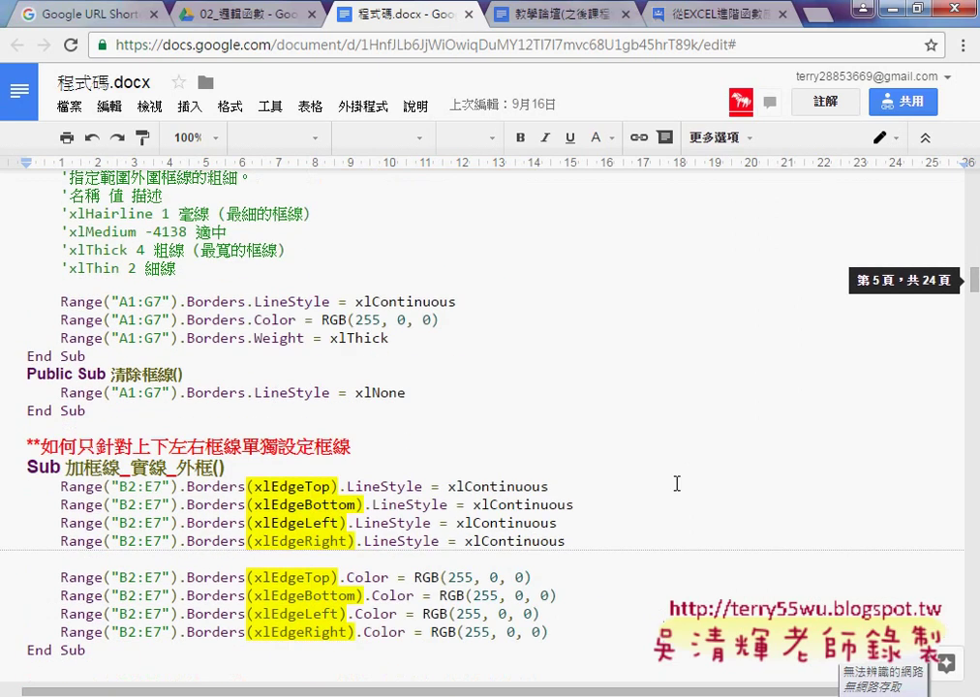
scroll(677, 483, "down", 3)
scroll(677, 484, "down", 5)
scroll(677, 483, "down", 2)
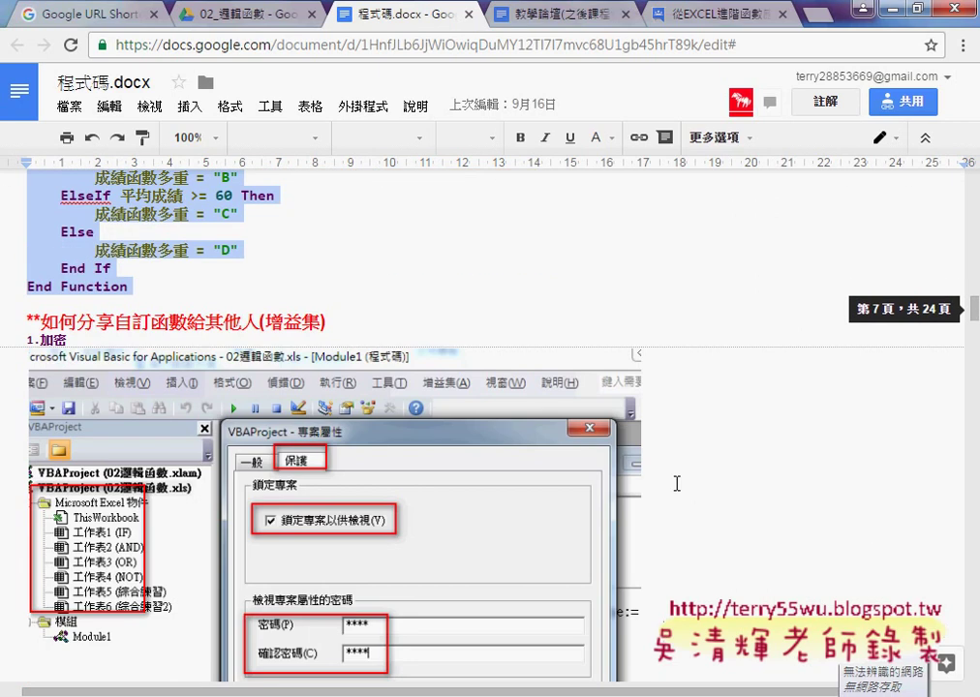
scroll(677, 483, "down", 1)
left_click_drag(113, 227, 186, 228)
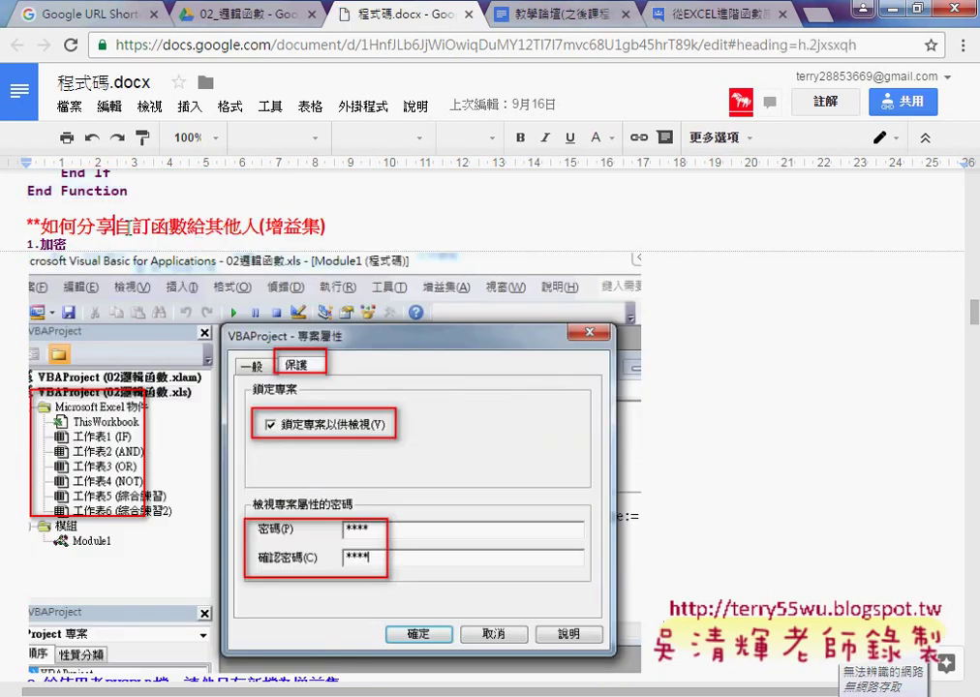
left_click_drag(267, 227, 321, 227)
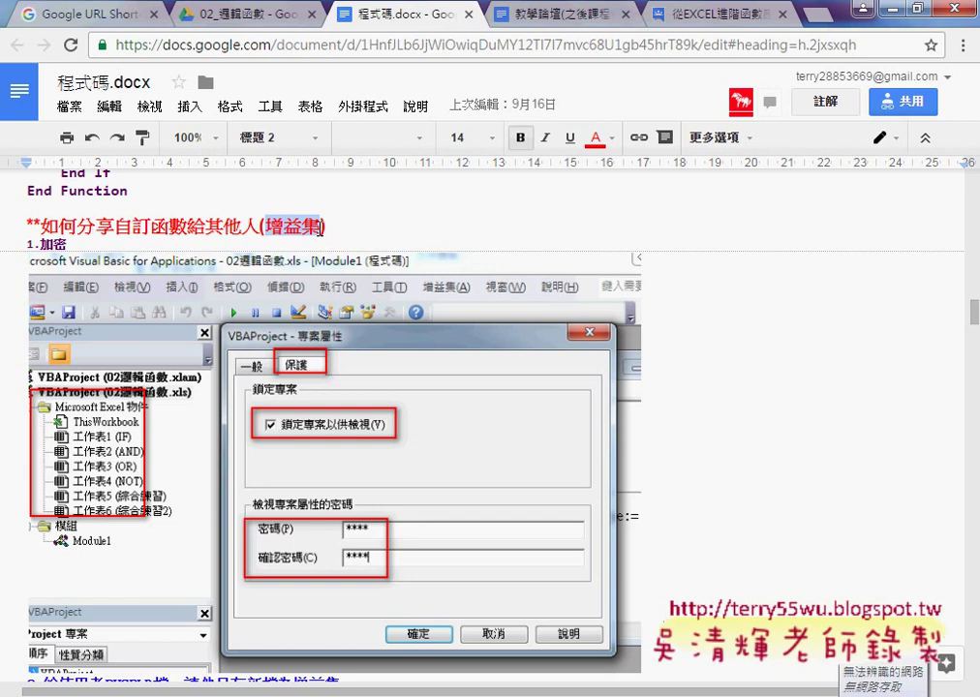
Close the VBA editor and return to the grading workbook's File page
left_click(887, 10)
left_click_drag(852, 80, 581, 81)
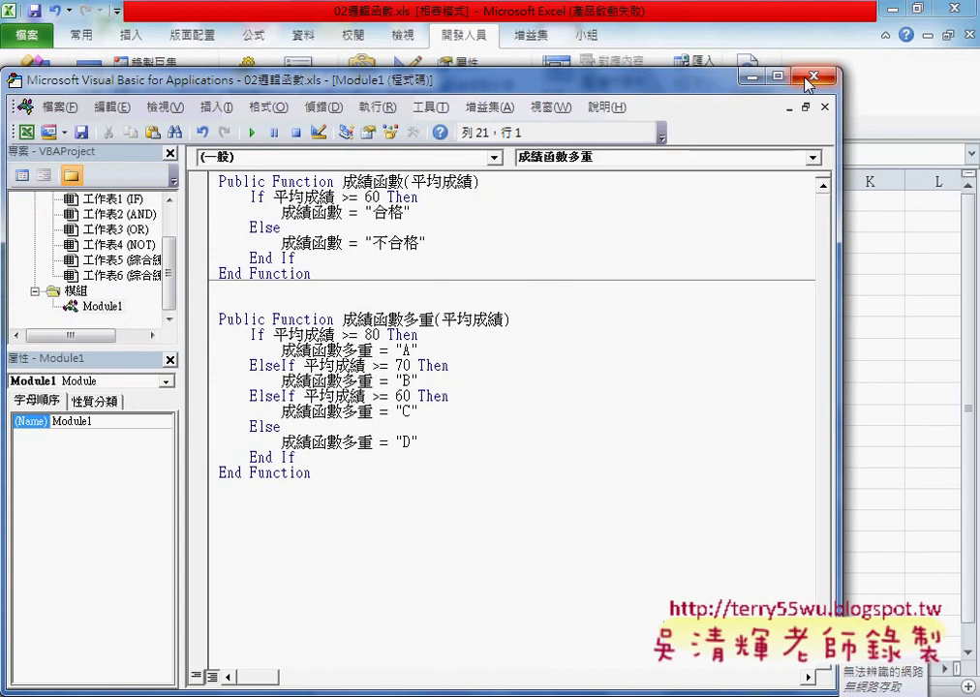
mouse_move(221, 487)
left_mouse_down()
mouse_move(316, 473)
mouse_move(180, 176)
left_mouse_up()
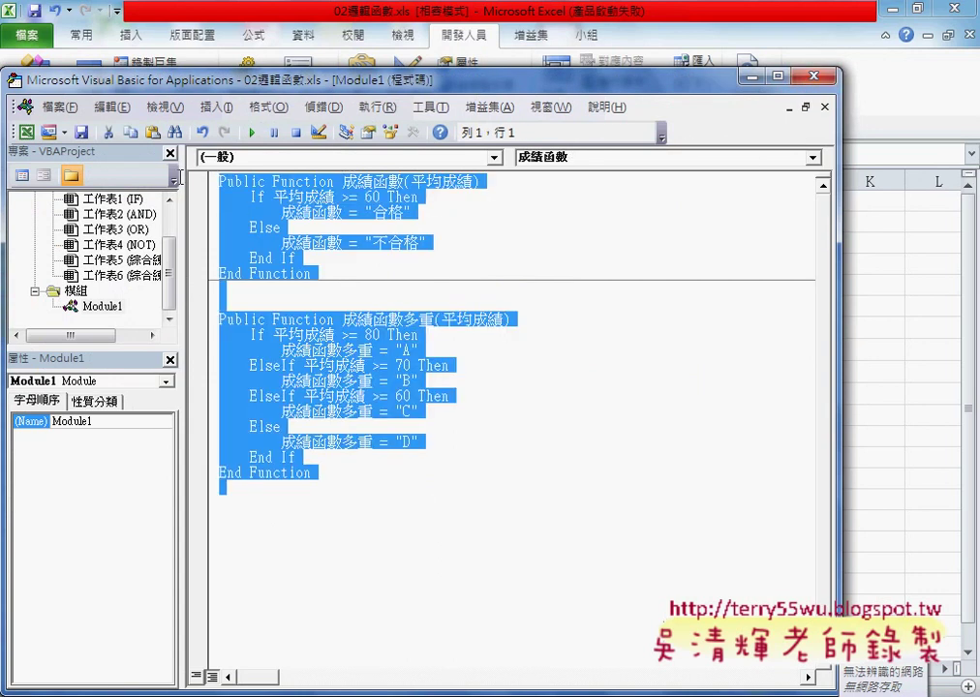
left_click(812, 75)
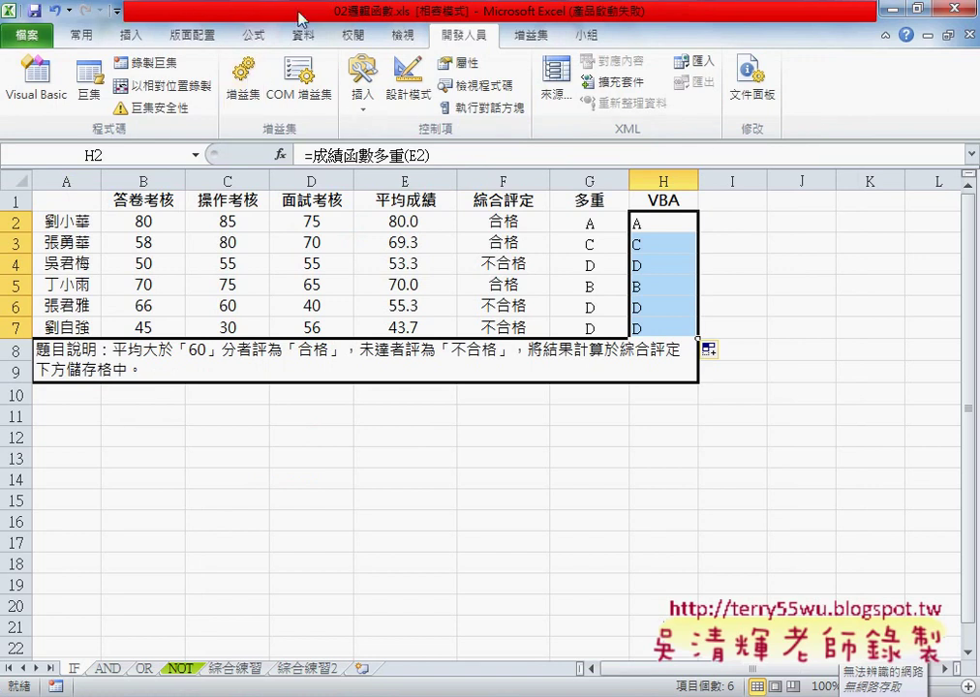
left_click(26, 35)
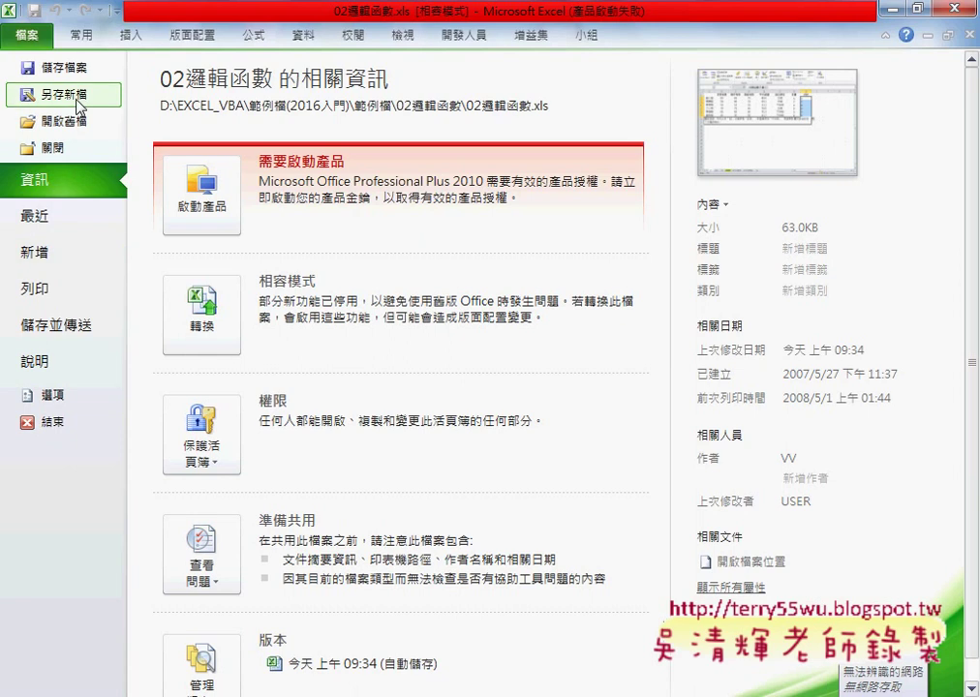
Save the workbook to the Desktop as Excel Macro-Enabled Workbook 02邏輯函數.xlsm
left_click(66, 97)
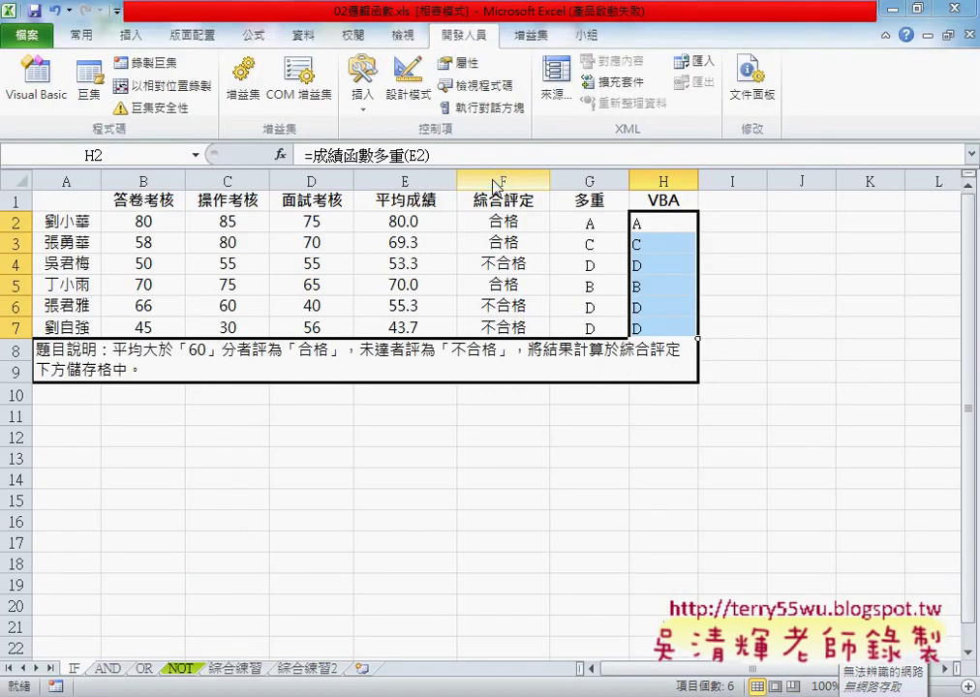
left_click(286, 351)
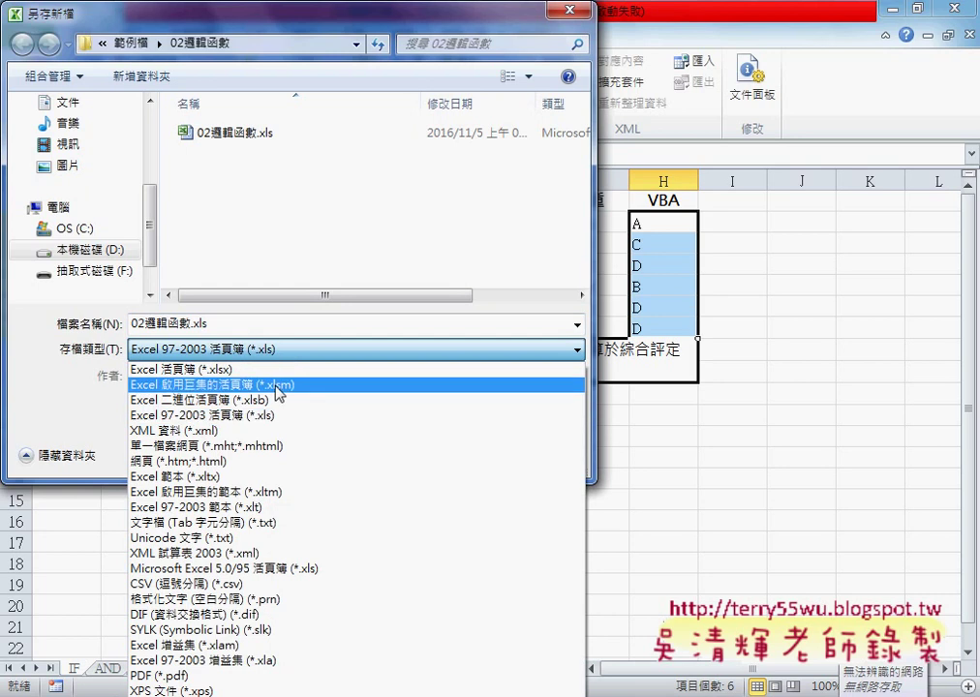
left_click(275, 386)
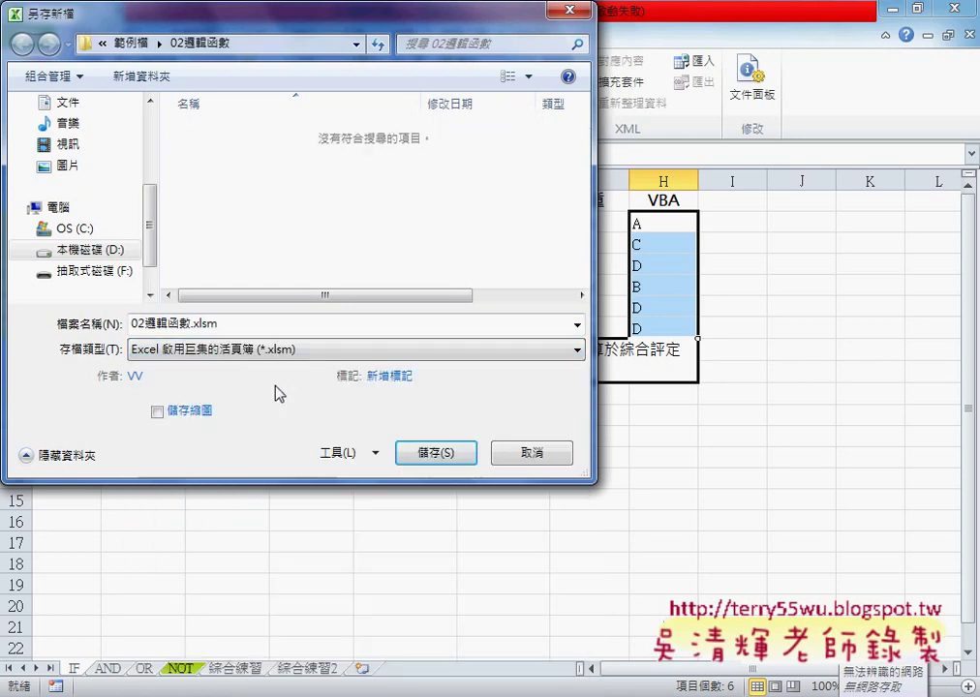
left_click_drag(151, 219, 152, 131)
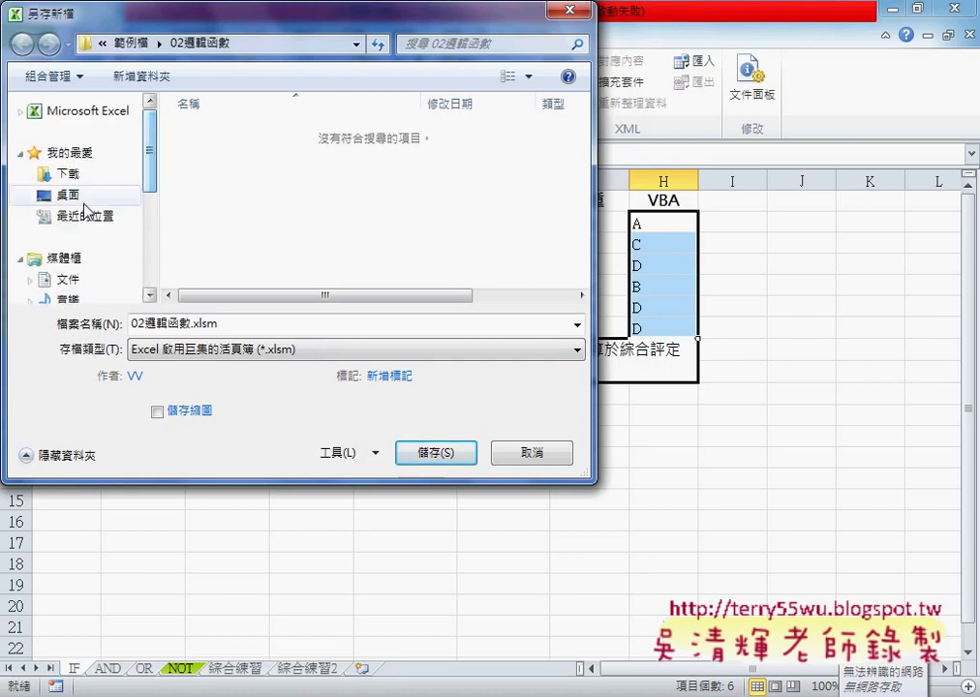
left_click(84, 202)
left_click(441, 455)
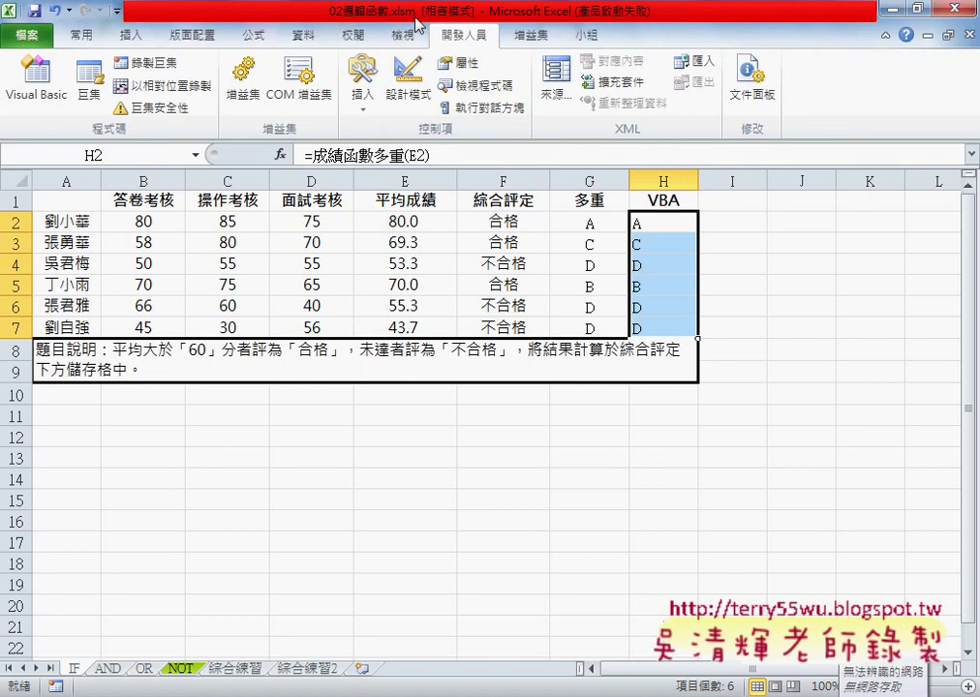
Exit Excel, dismiss the Office error report, and select 02邏輯函數.xlsm on the desktop
left_click(953, 10)
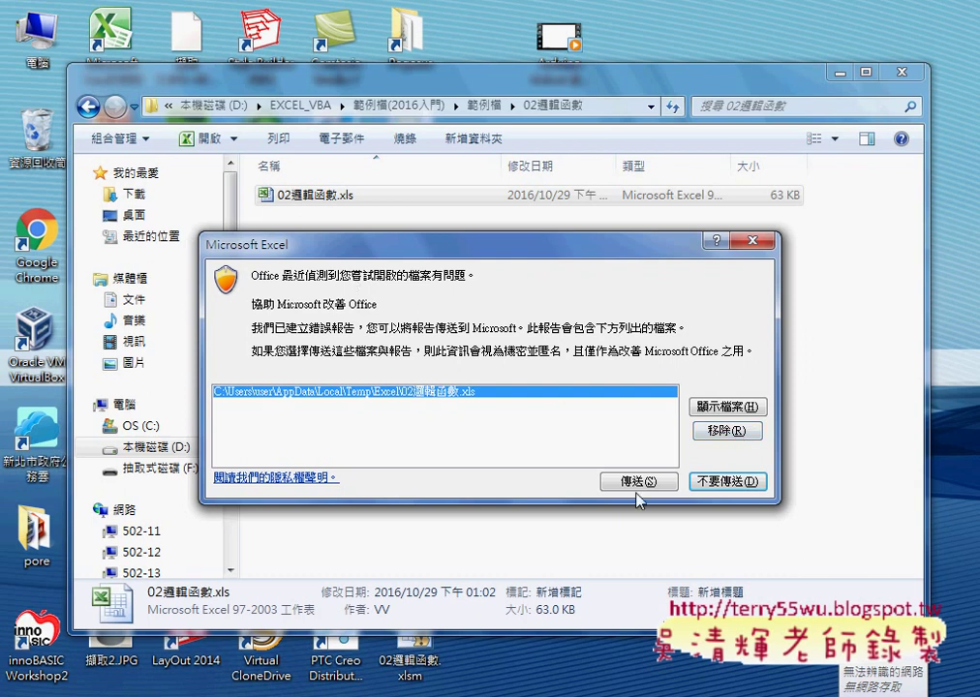
left_click(708, 481)
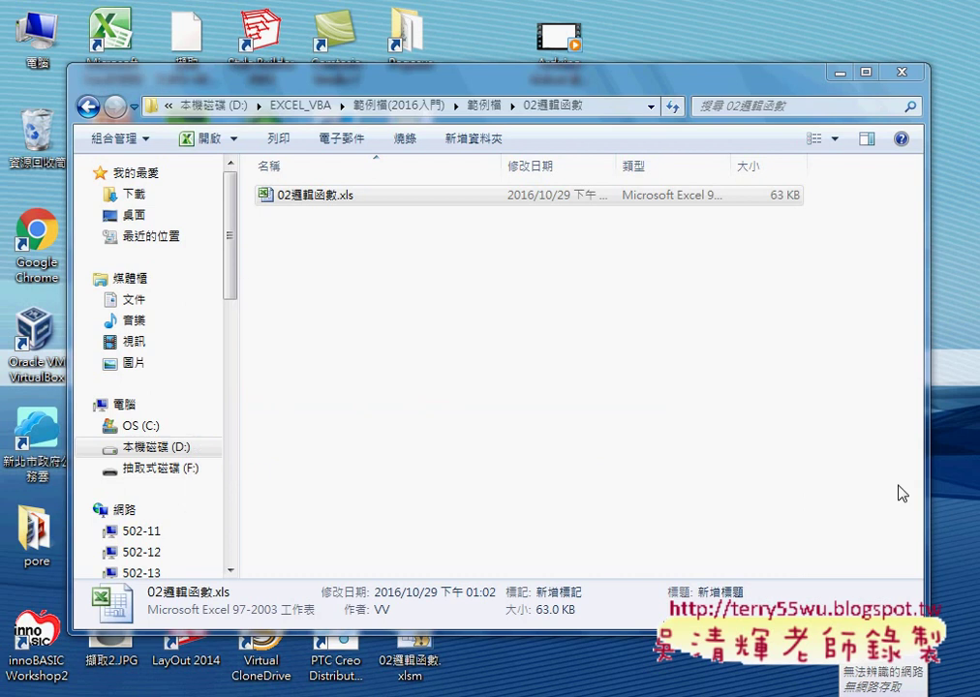
left_click(833, 72)
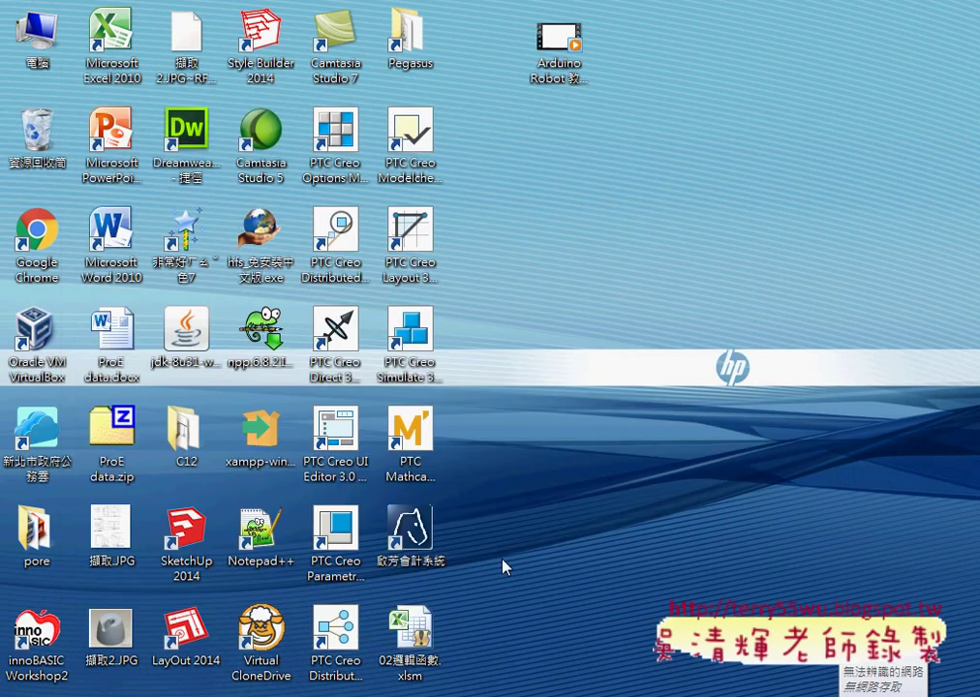
left_click(441, 637)
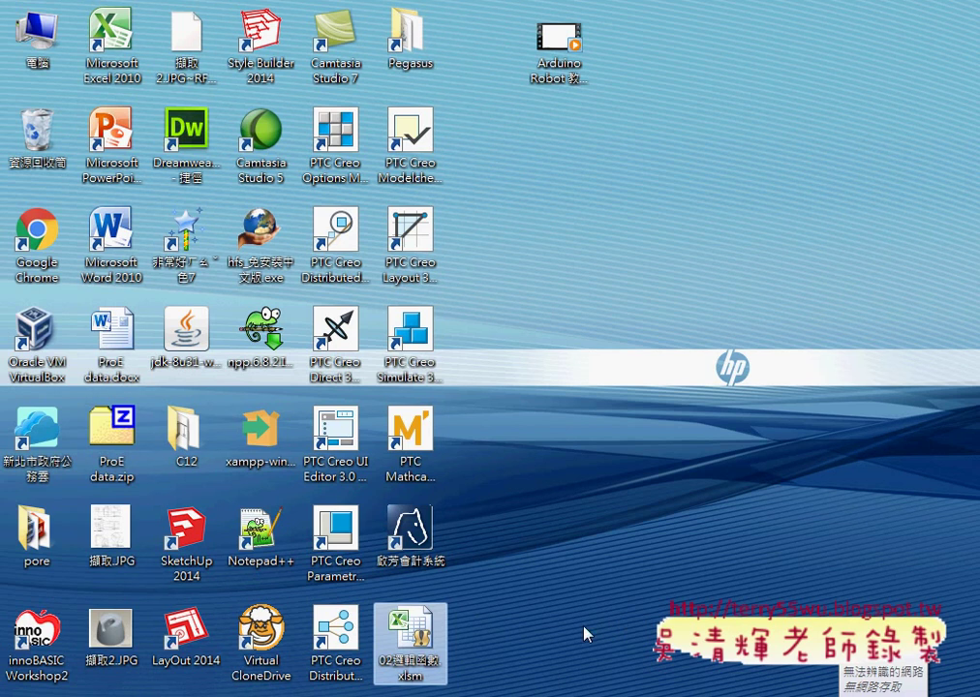
Reopen 02邏輯函數.xlsm with macros enabled and bring up Save As's file-type list
double_click(433, 647)
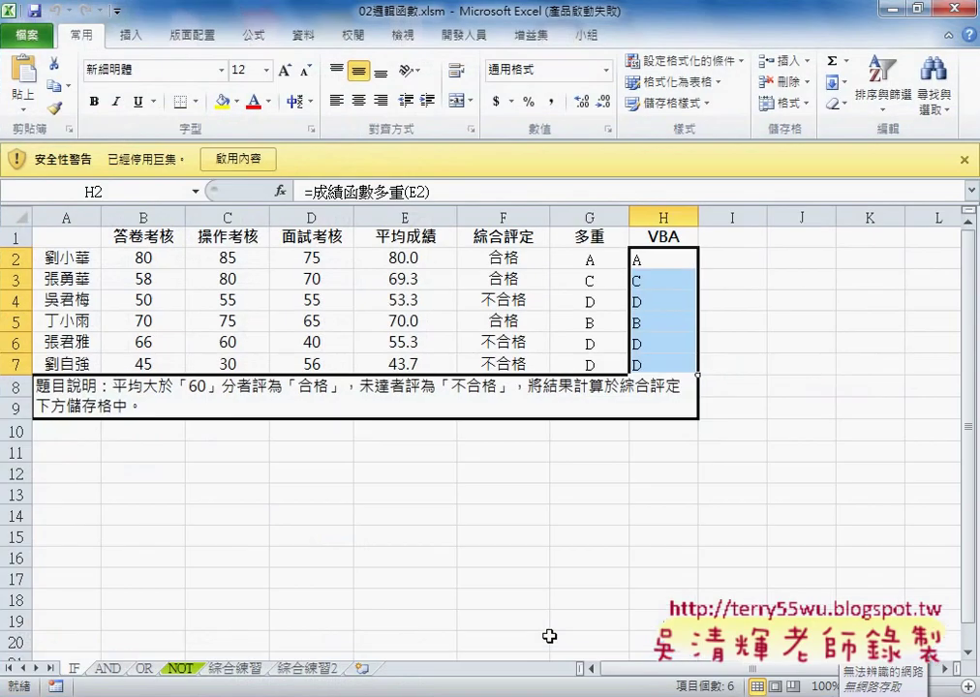
left_click(251, 163)
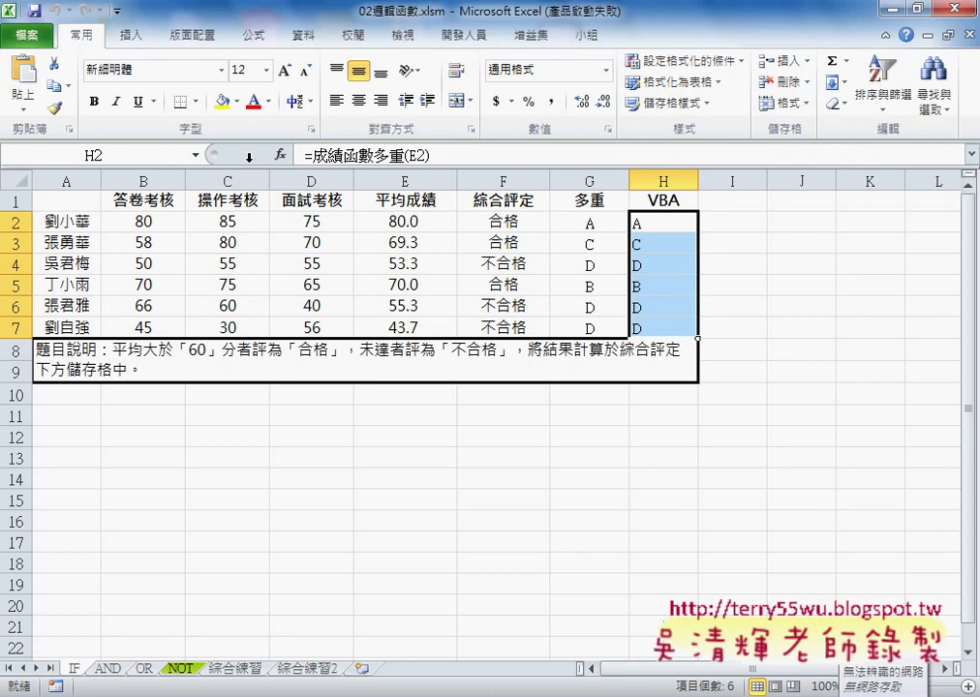
left_click(27, 41)
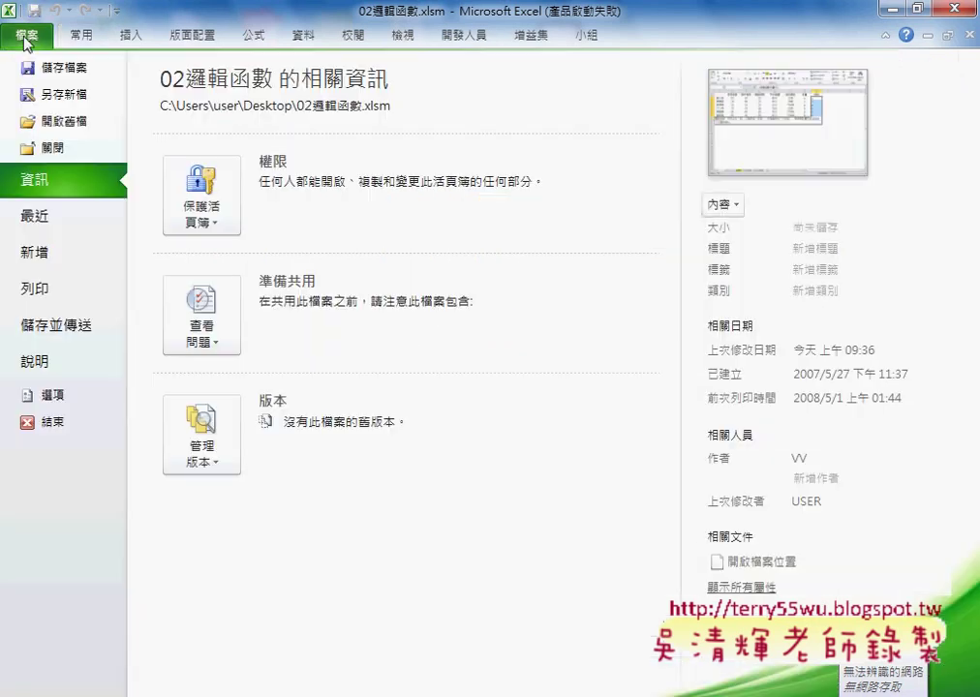
left_click(40, 81)
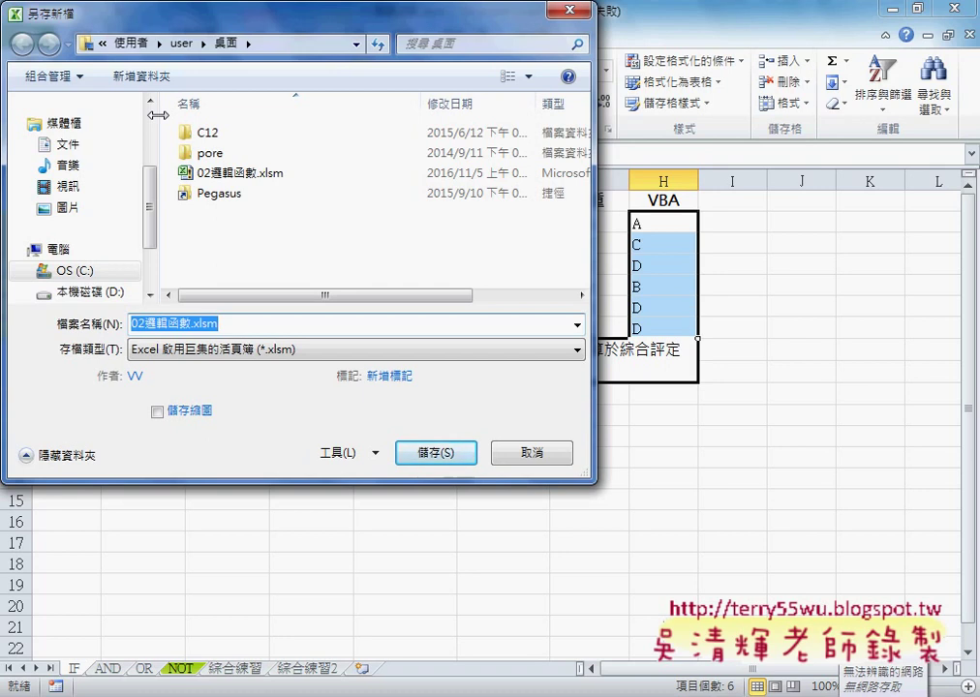
left_click(282, 353)
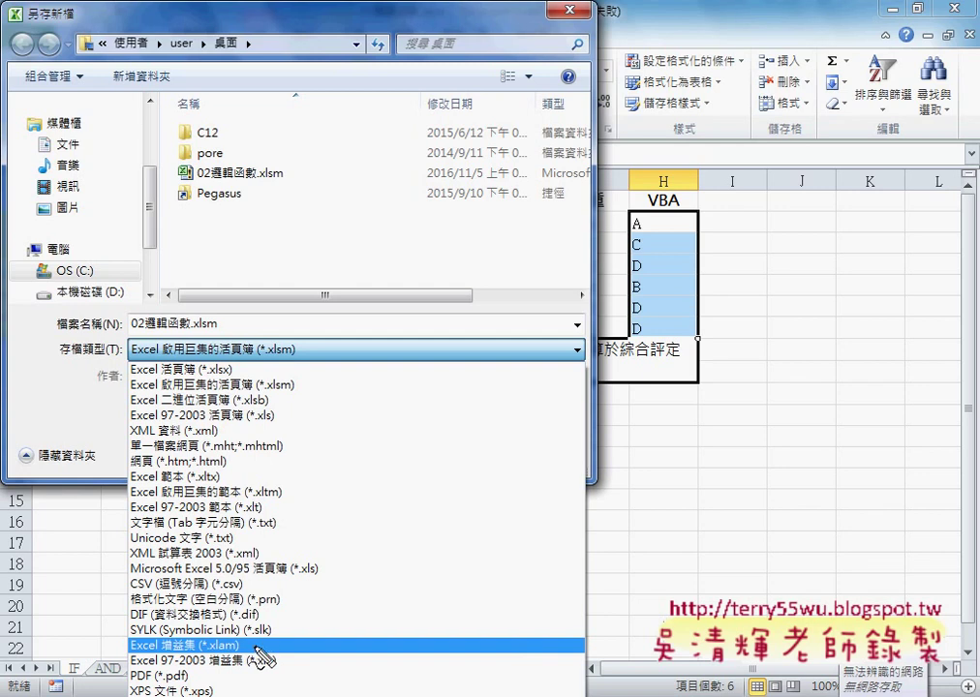
Highlight Excel 增益集 (*.xlam) and the other add-in formats with red annotations, then clear them
left_click_drag(285, 366, 284, 368)
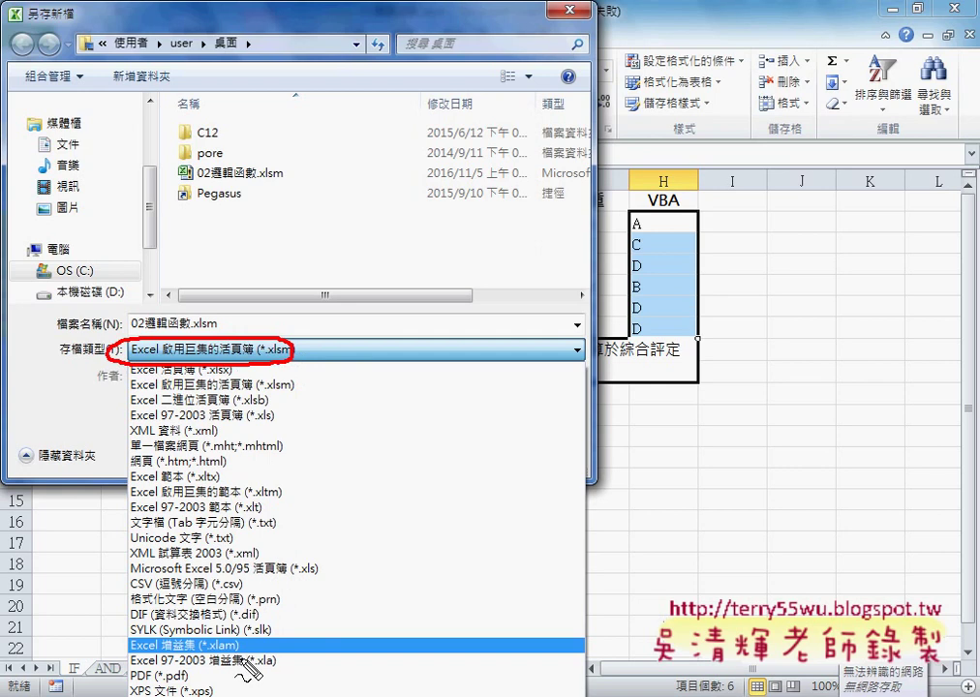
mouse_move(242, 661)
left_mouse_down()
mouse_move(141, 663)
mouse_move(254, 659)
left_mouse_up()
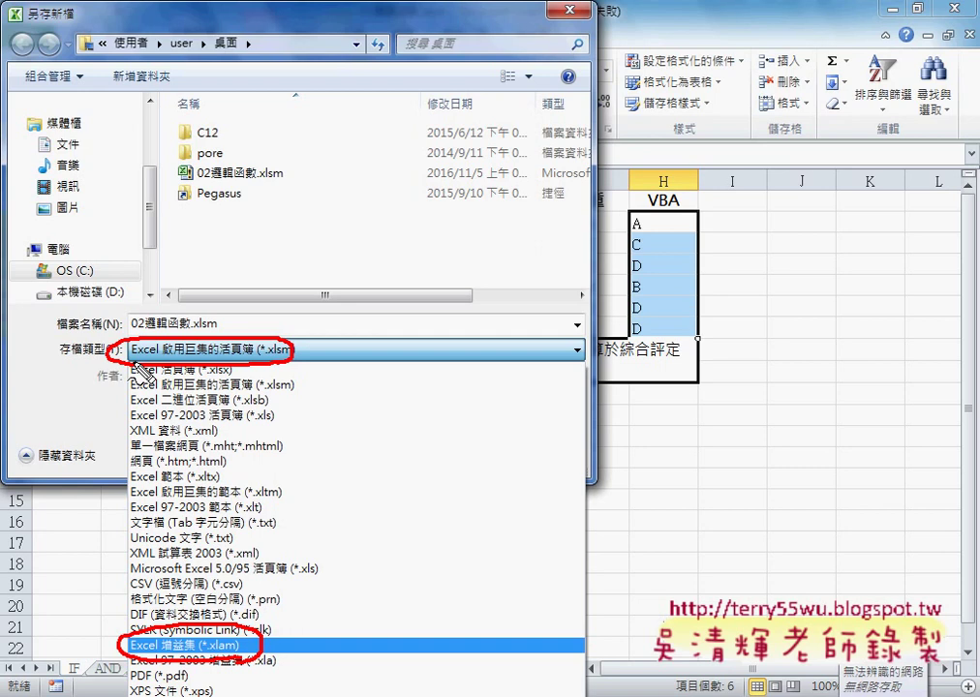
mouse_move(126, 365)
left_mouse_down()
mouse_move(104, 591)
mouse_move(135, 609)
left_mouse_up()
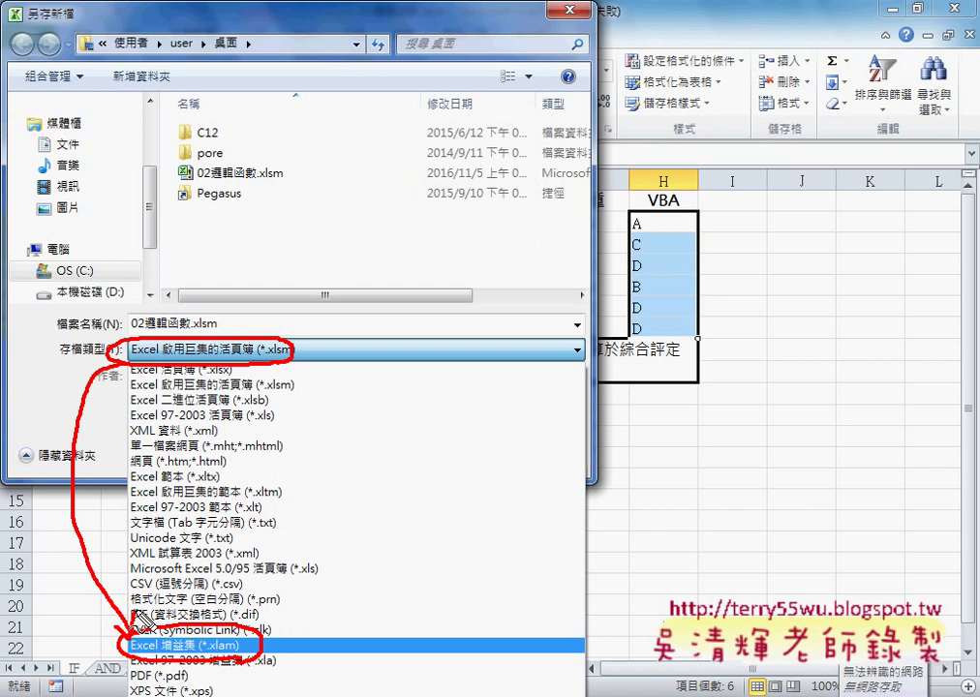
key("Escape")
Set Save as type to Excel 97-2003 增益集 (*.xla) and reveal the full AppData\Roaming\Microsoft\AddIns path
left_click(310, 361)
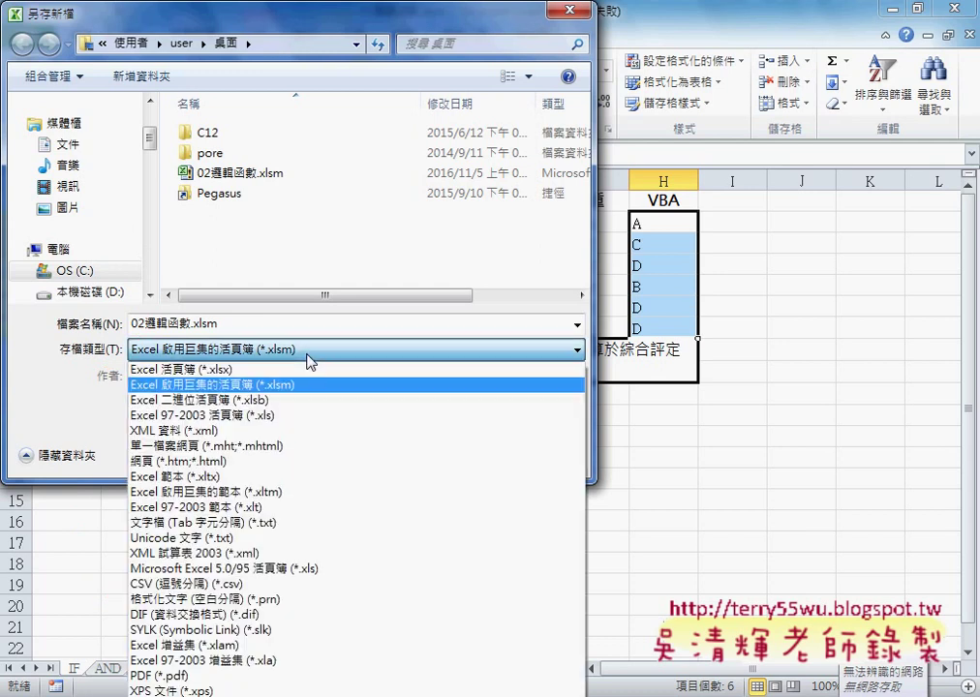
left_click(296, 661)
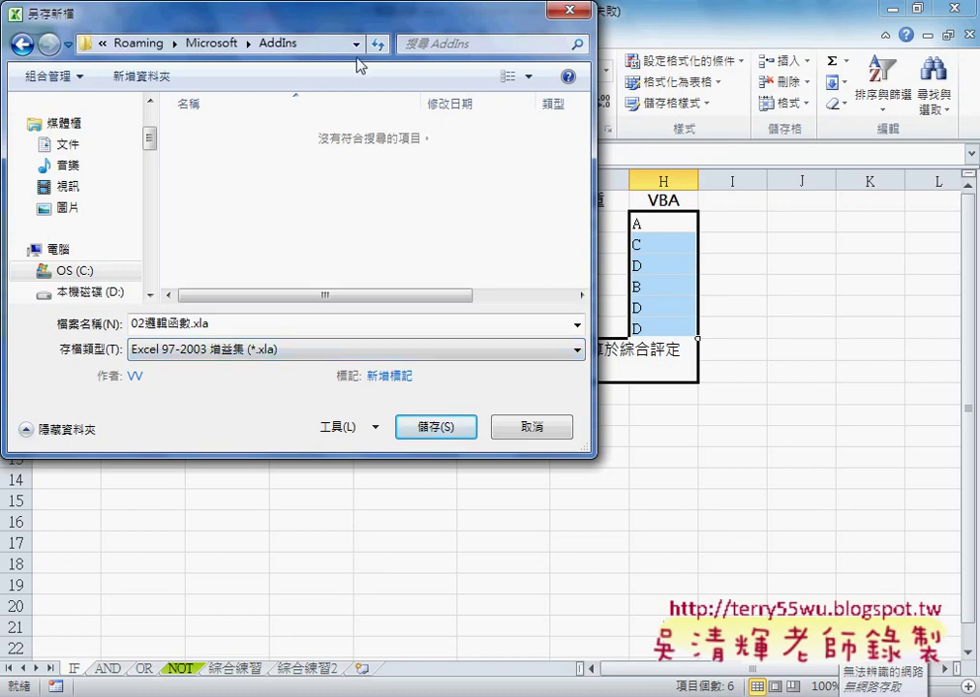
right_click(232, 38)
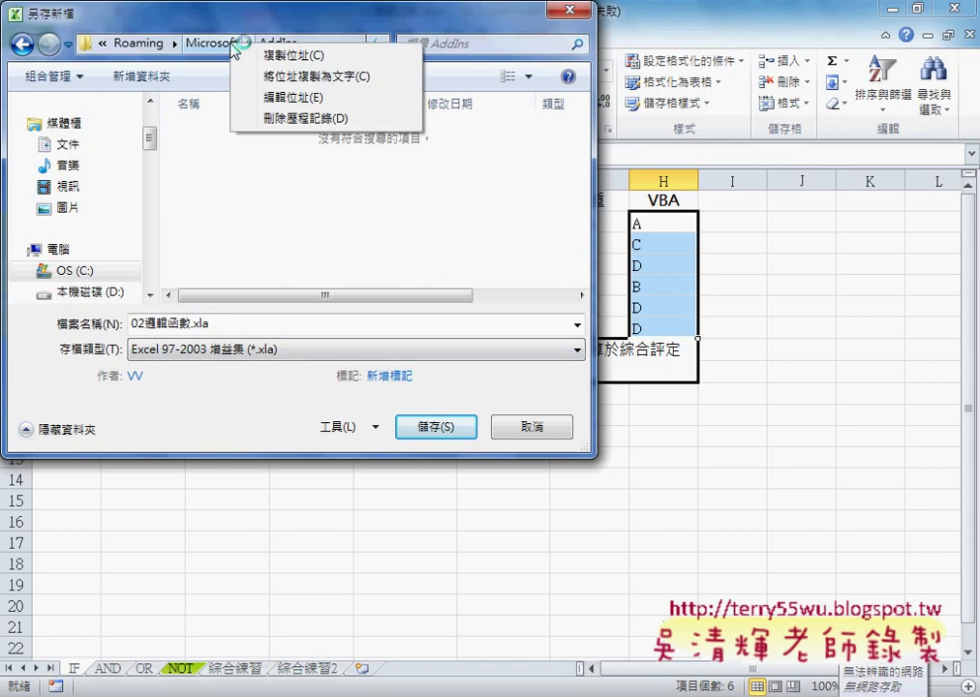
left_click(302, 98)
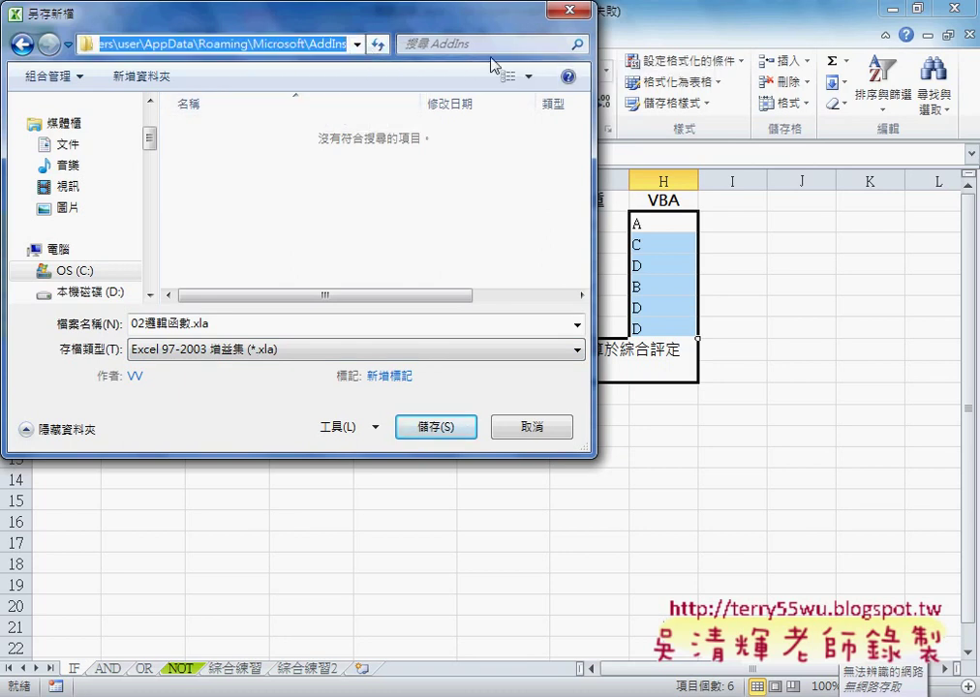
left_click_drag(595, 242, 848, 242)
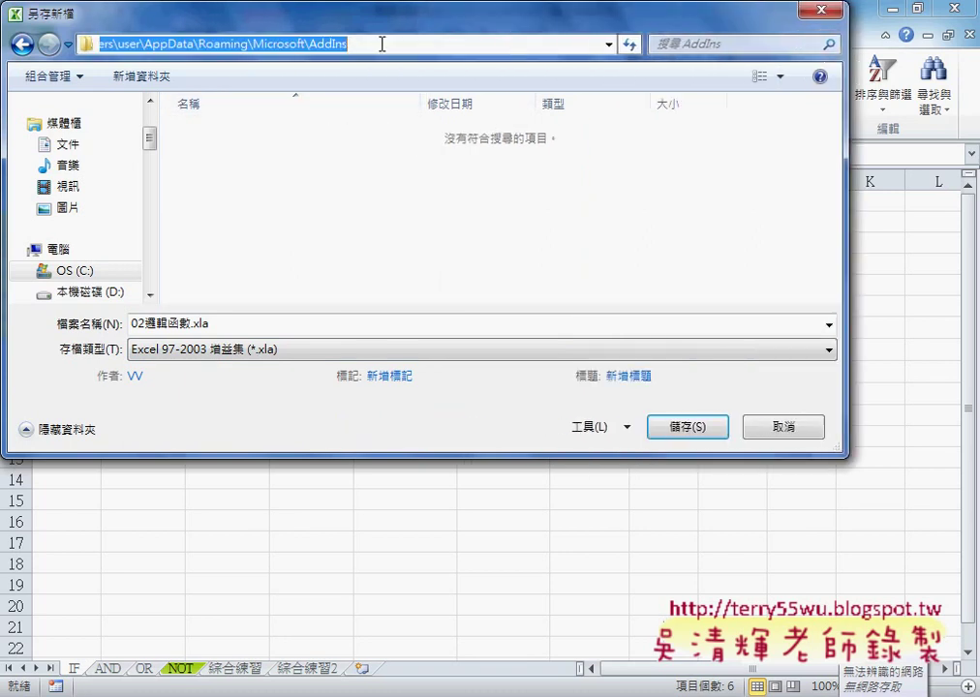
left_click(389, 43)
double_click(390, 44)
left_click(419, 43)
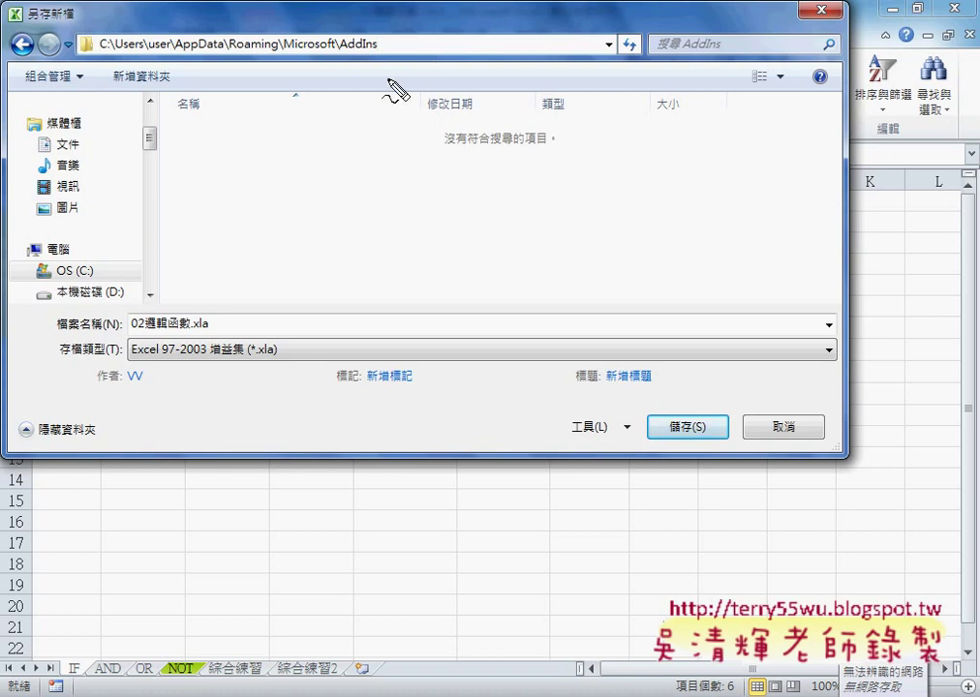
Mark the .xla file name, the C: drive and the AddIns folder in red, then clear the marks
left_click_drag(135, 333, 208, 334)
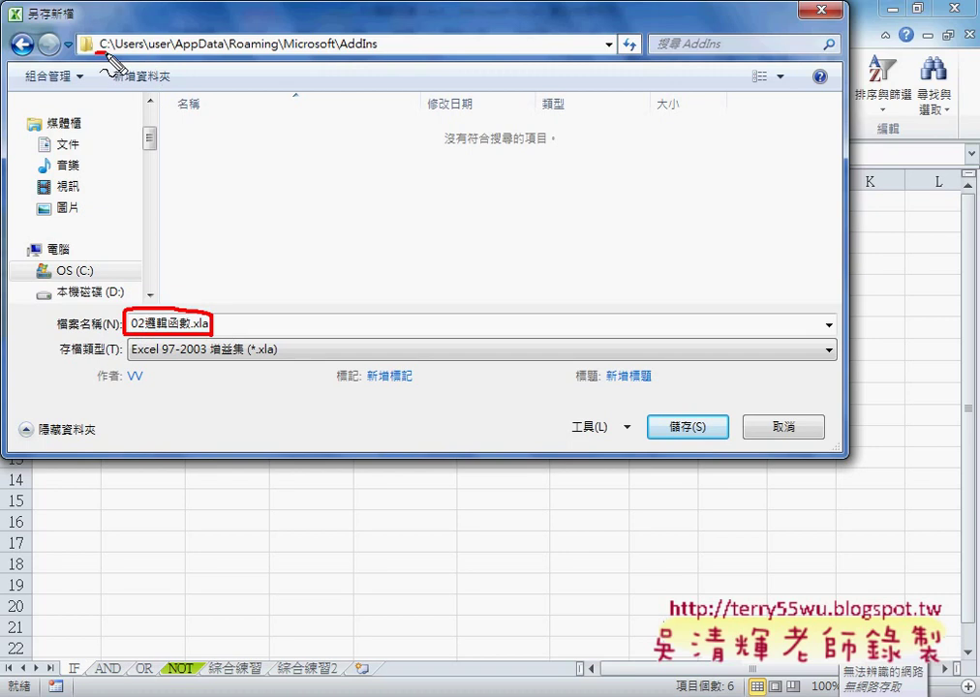
left_click_drag(96, 54, 107, 53)
left_click_drag(343, 56, 380, 56)
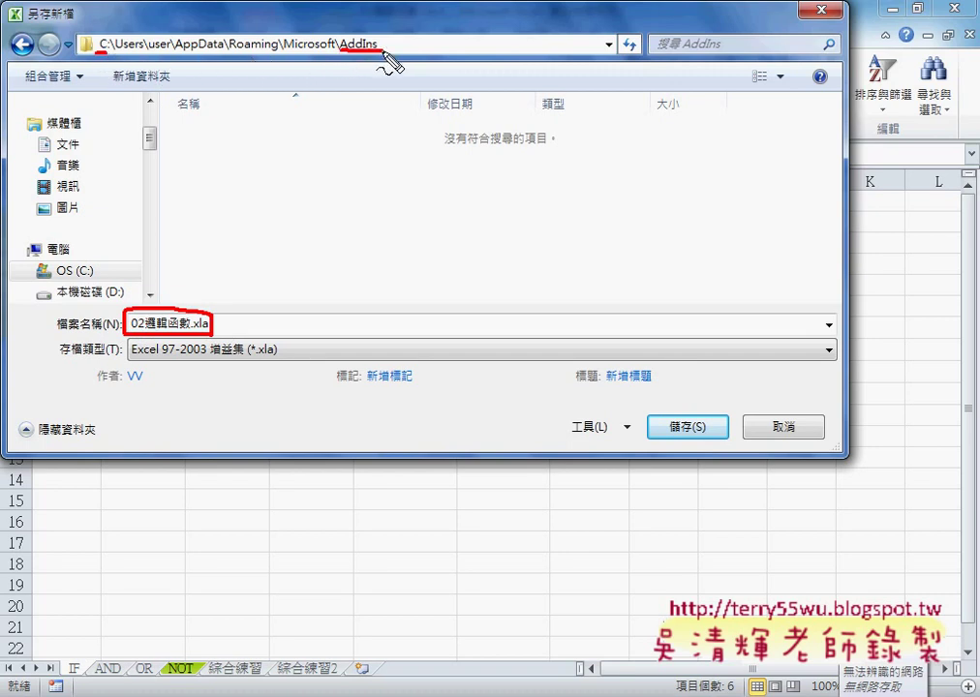
left_click_drag(331, 29, 386, 60)
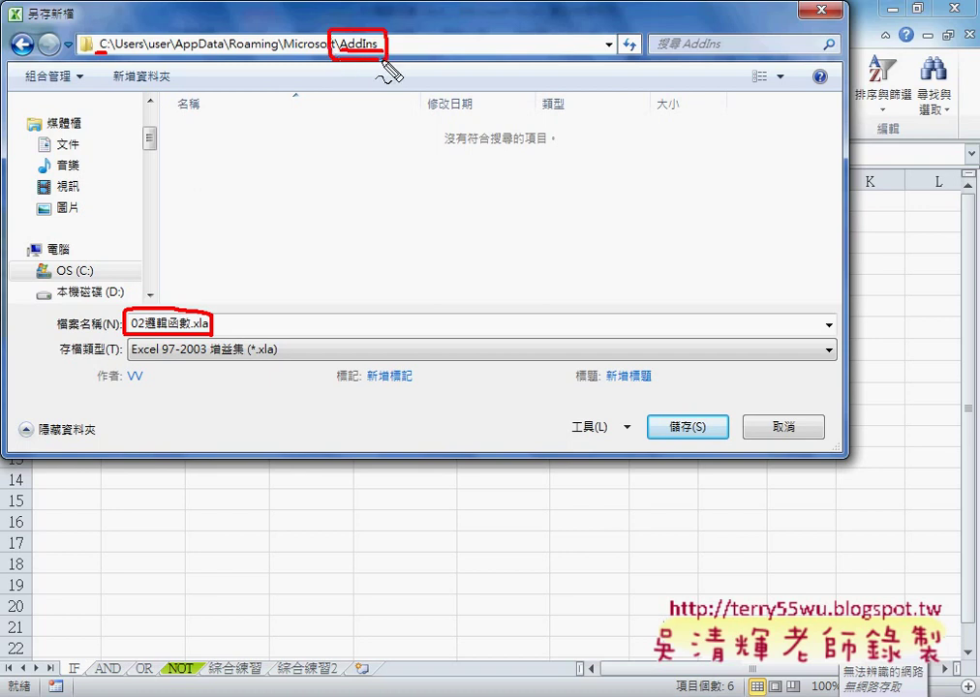
left_click_drag(441, 21, 390, 41)
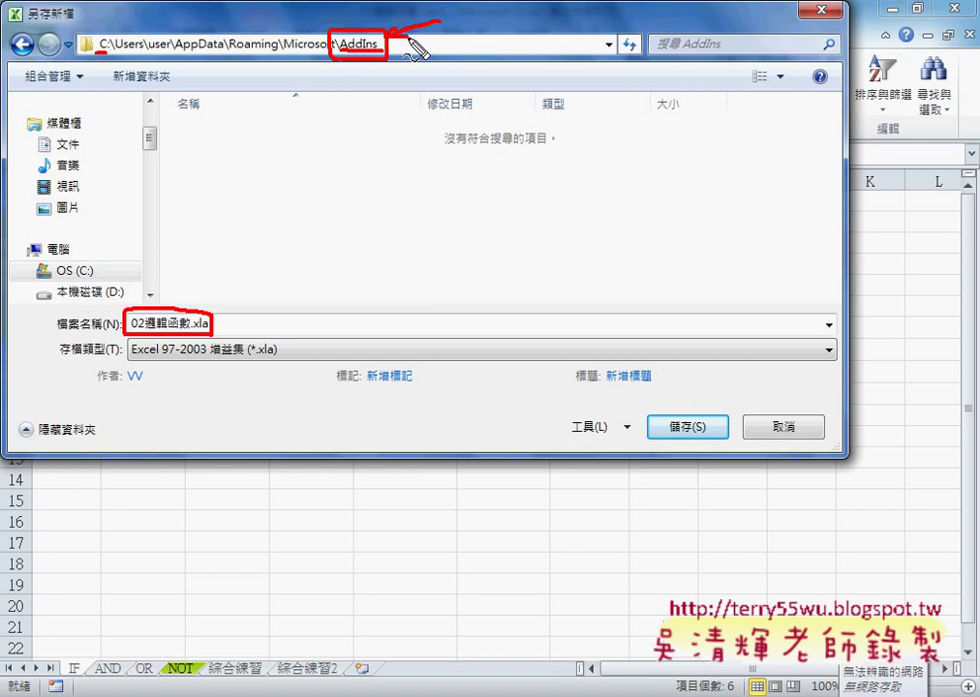
key("Escape")
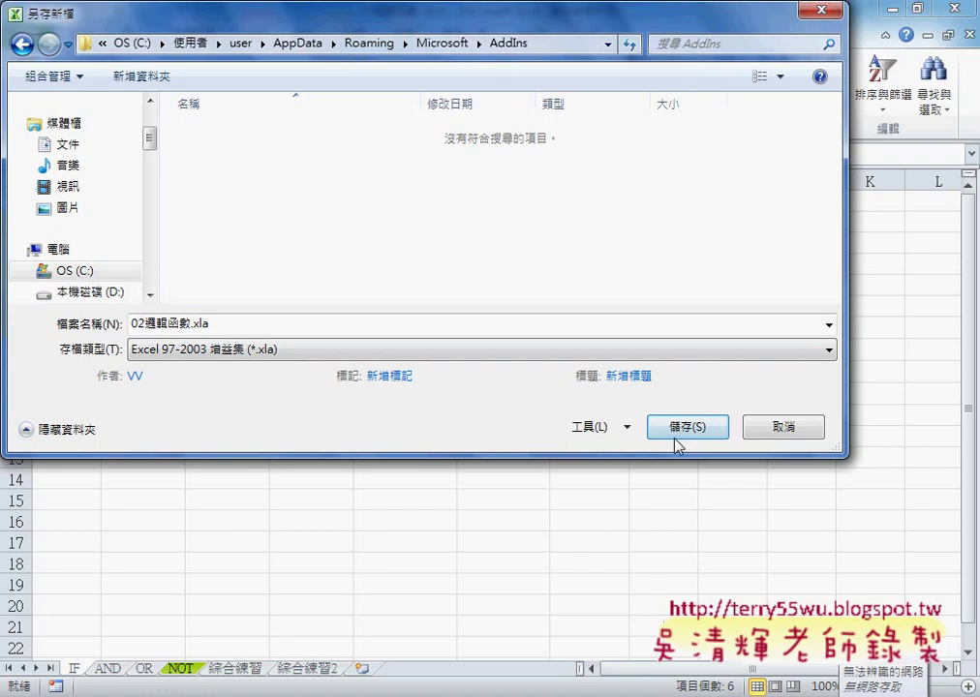
Save 02邏輯函數.xla, dismiss the activation notice, and exit Excel saving changes
left_click(679, 430)
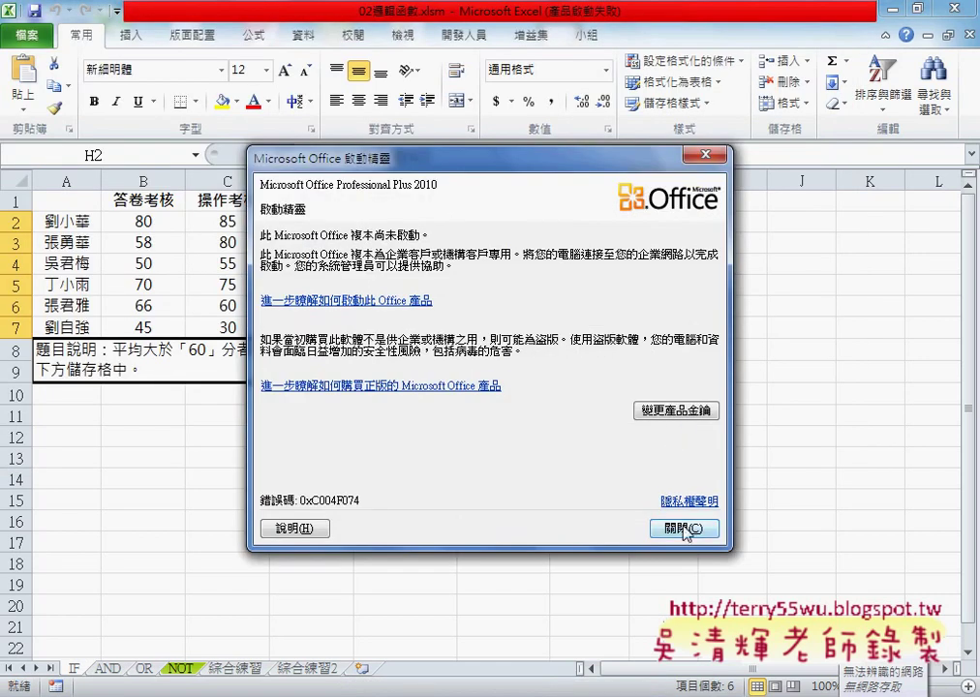
left_click(690, 528)
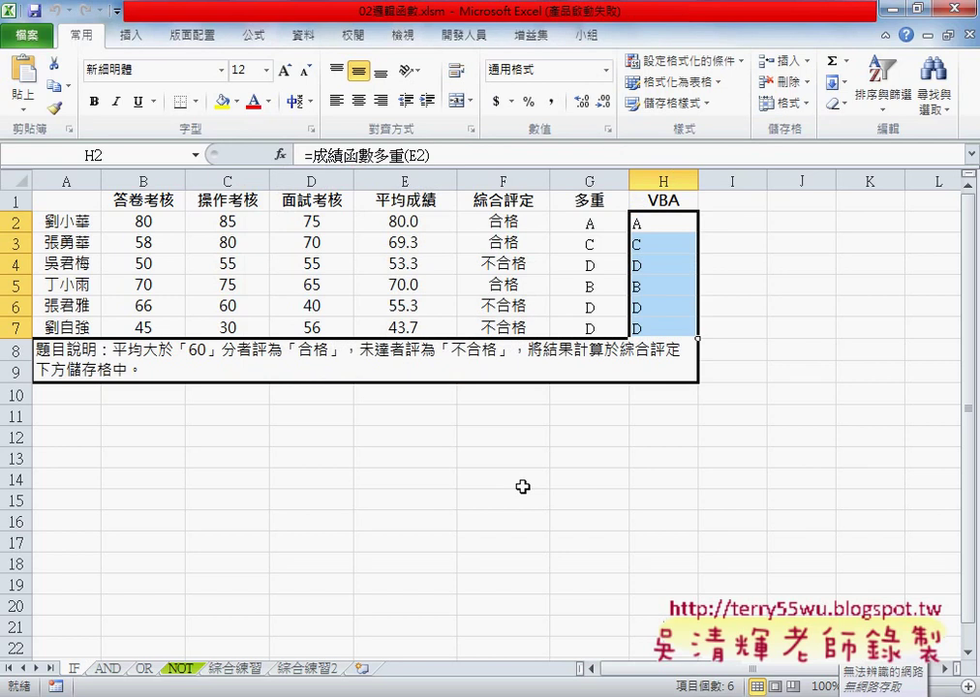
left_click(954, 10)
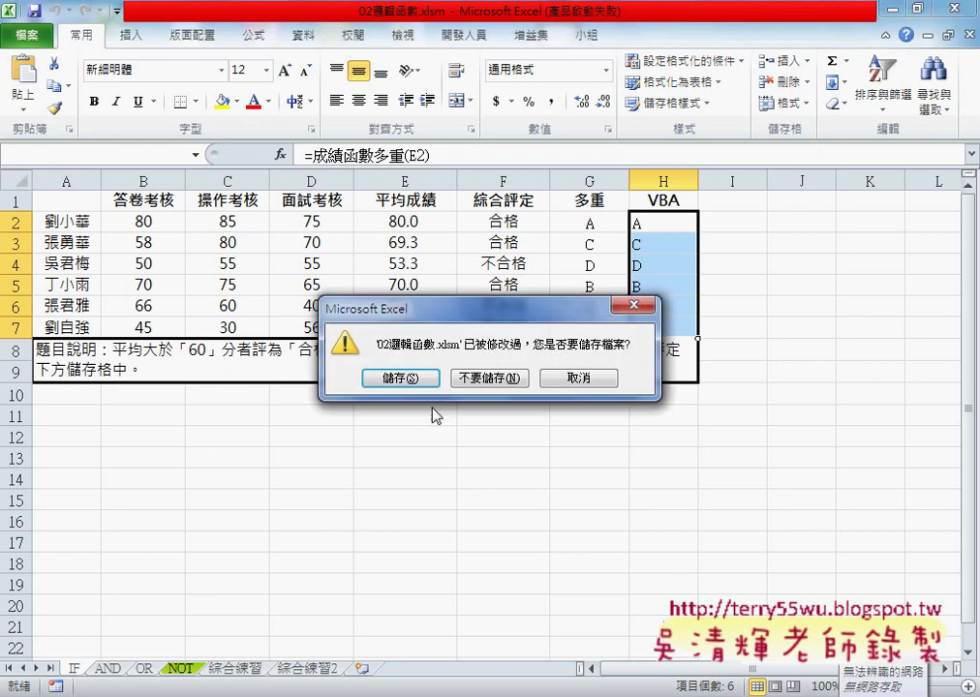
left_click(405, 381)
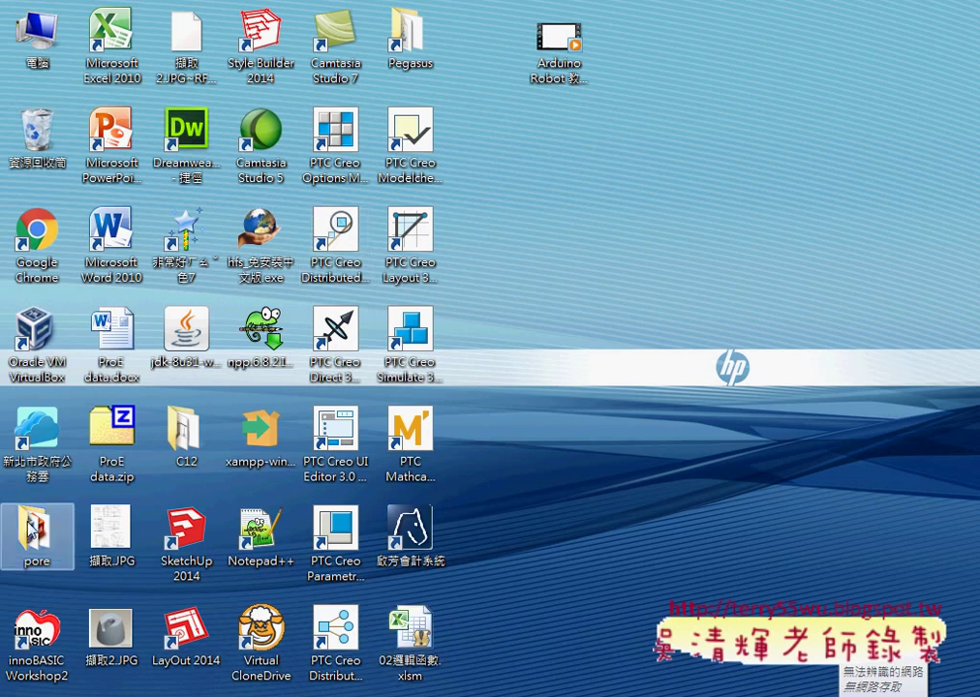
Launch Microsoft Excel 2010 from Start > 所有程式 > Microsoft Office
key("super")
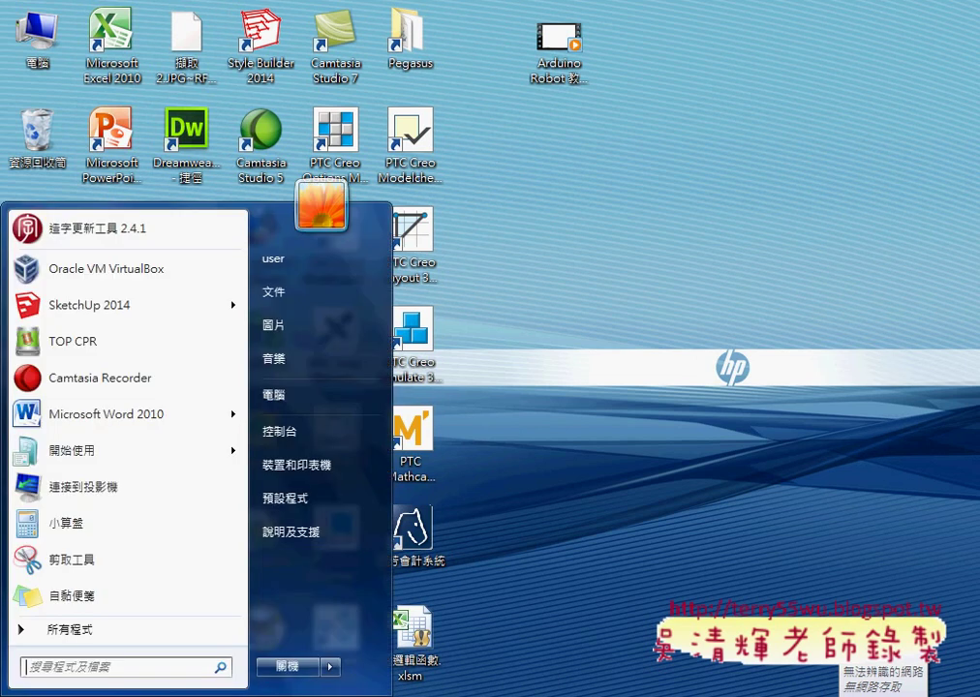
left_click(68, 643)
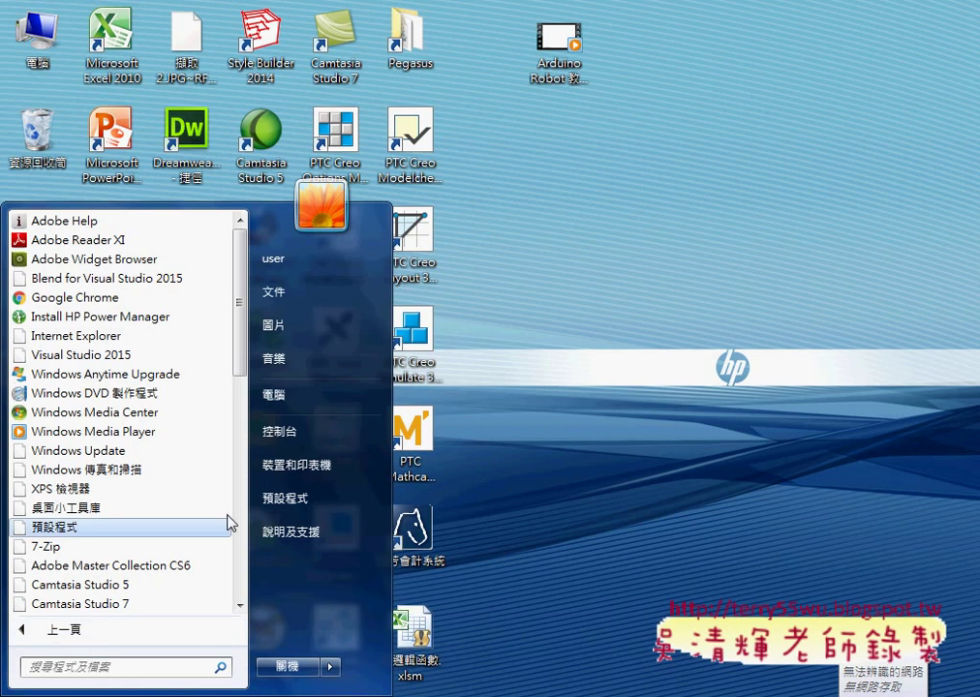
mouse_move(248, 348)
left_mouse_down()
mouse_move(251, 473)
mouse_move(262, 433)
mouse_move(258, 466)
left_mouse_up()
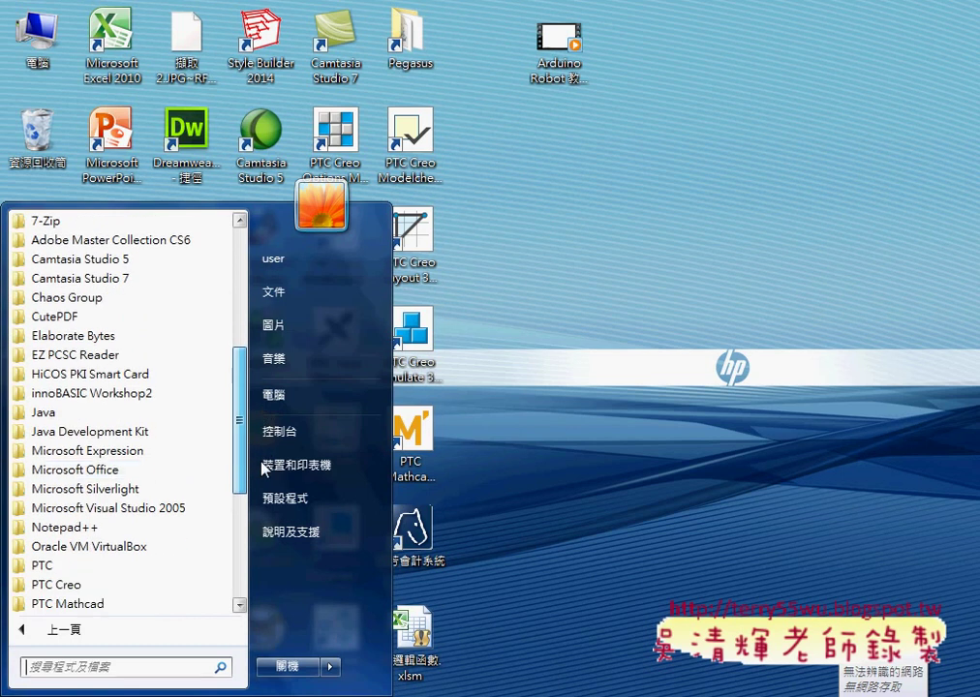
left_click(131, 471)
left_click(107, 509)
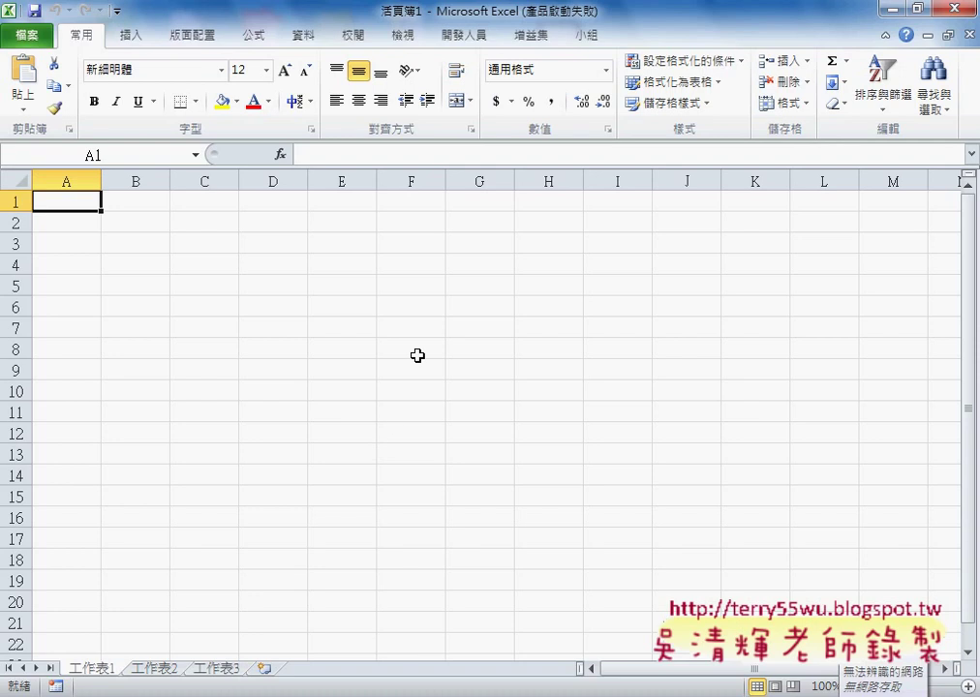
left_click(280, 155)
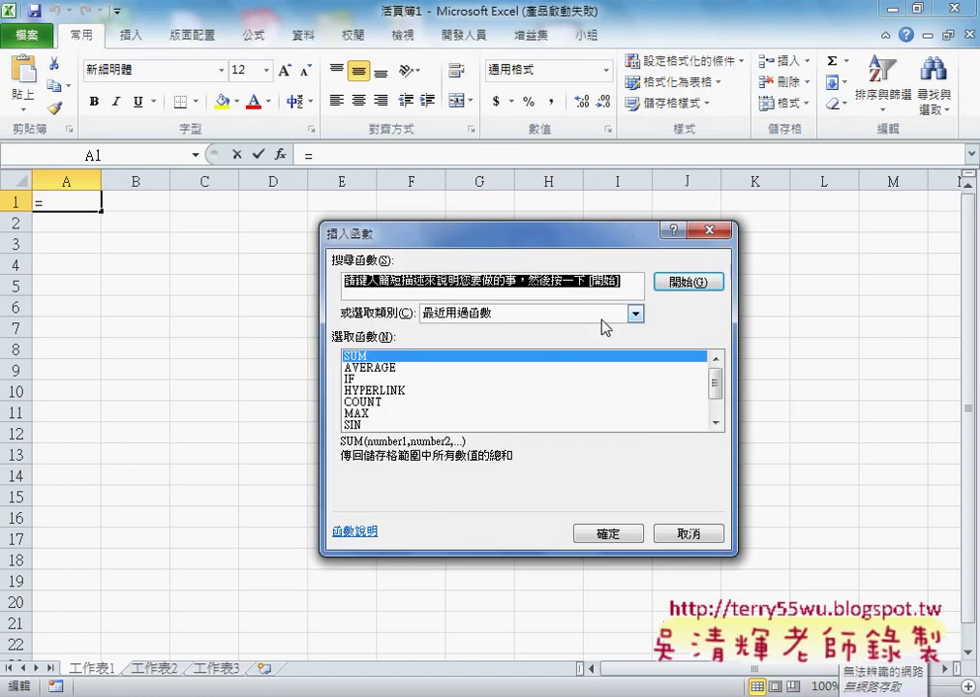
left_click(636, 314)
left_click_drag(644, 355, 642, 383)
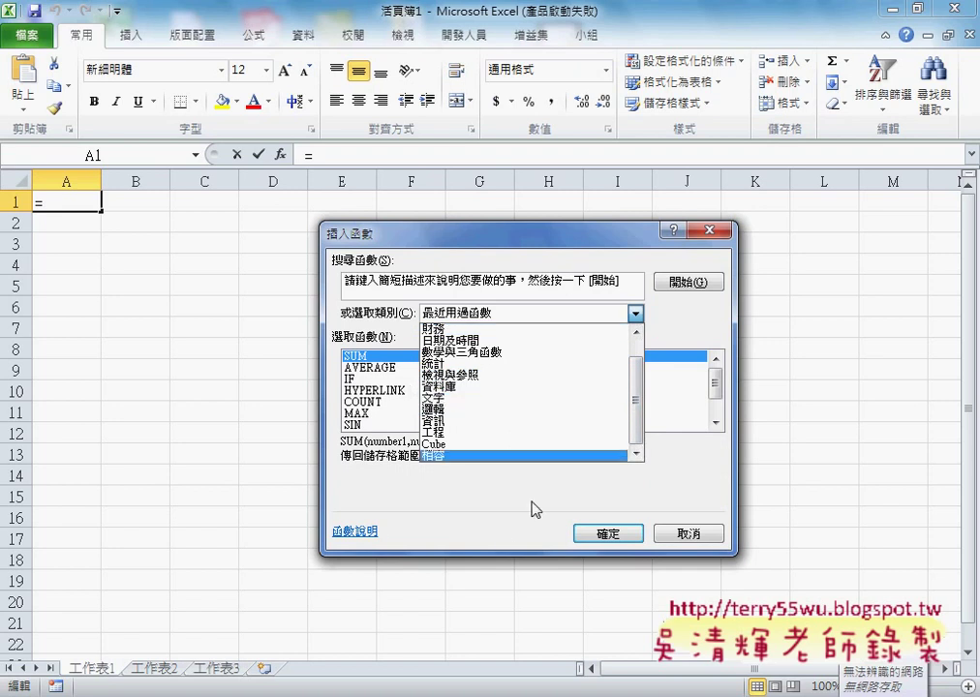
left_click(689, 534)
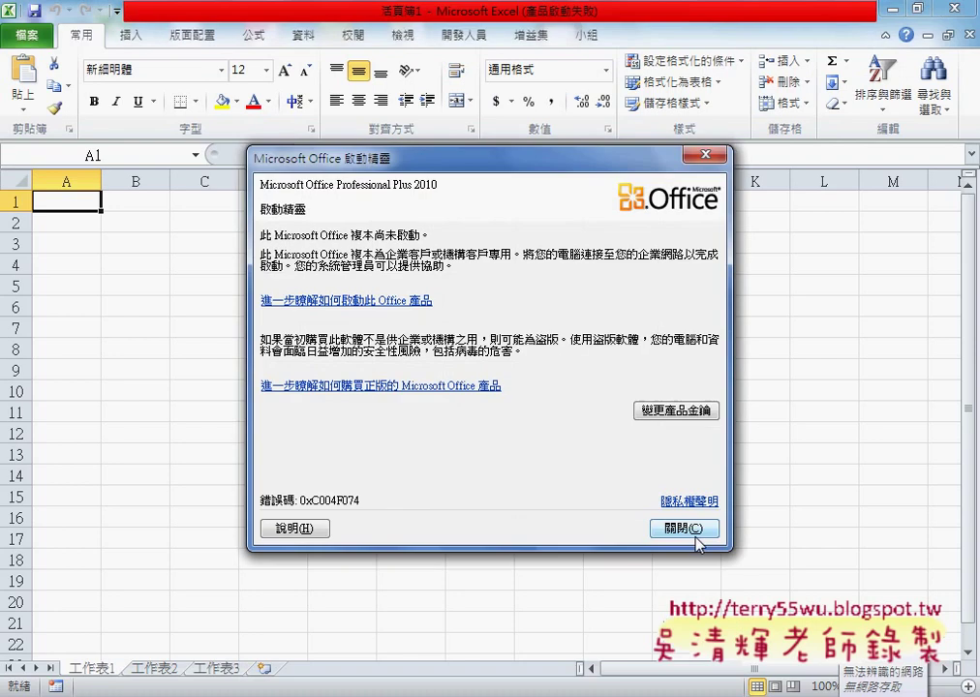
left_click(689, 528)
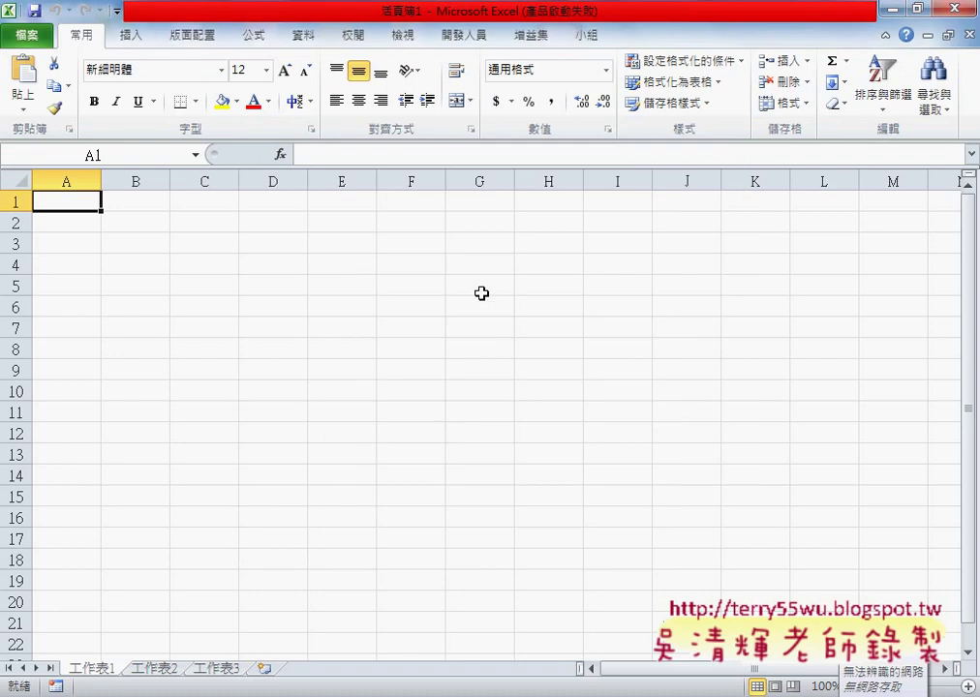
Go to the 增益集 page of Excel Options and open the Excel 增益集 manager with 執行
left_click(118, 11)
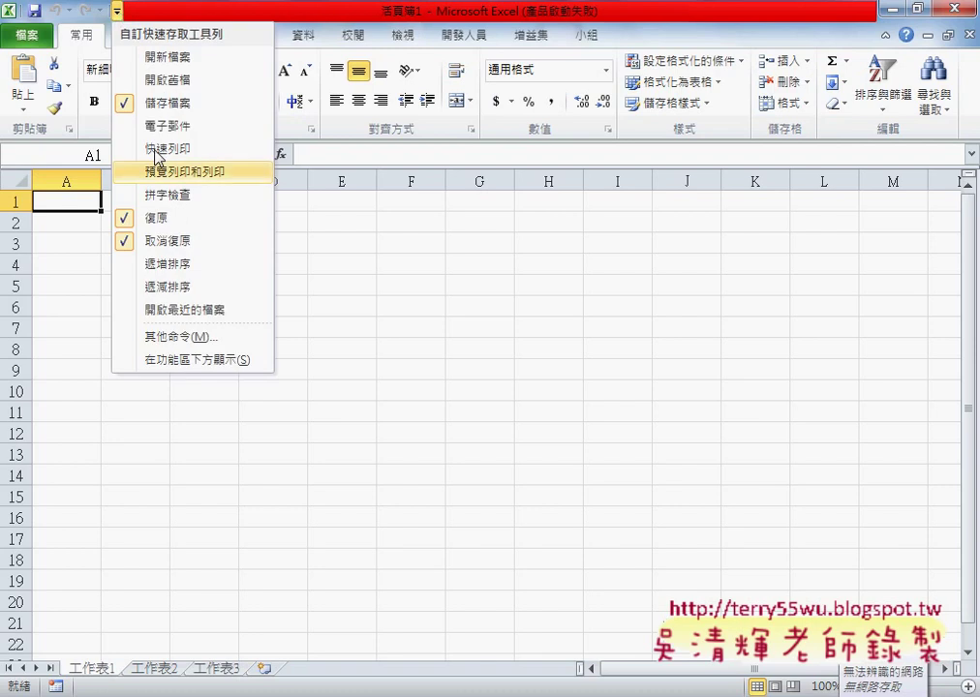
left_click(184, 338)
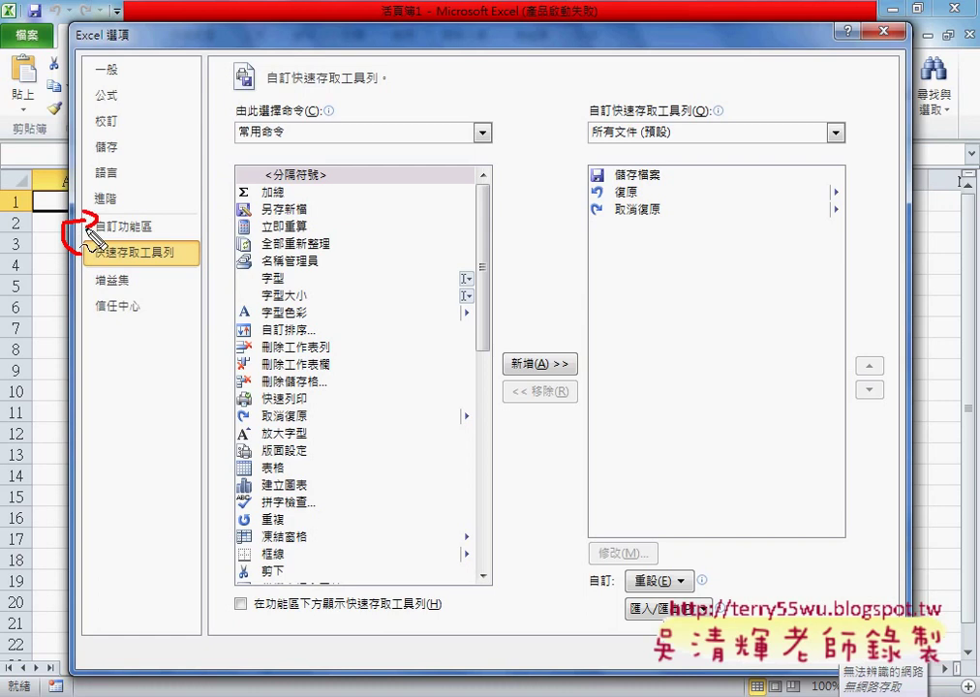
left_click_drag(64, 232, 97, 217)
left_click_drag(97, 288, 127, 293)
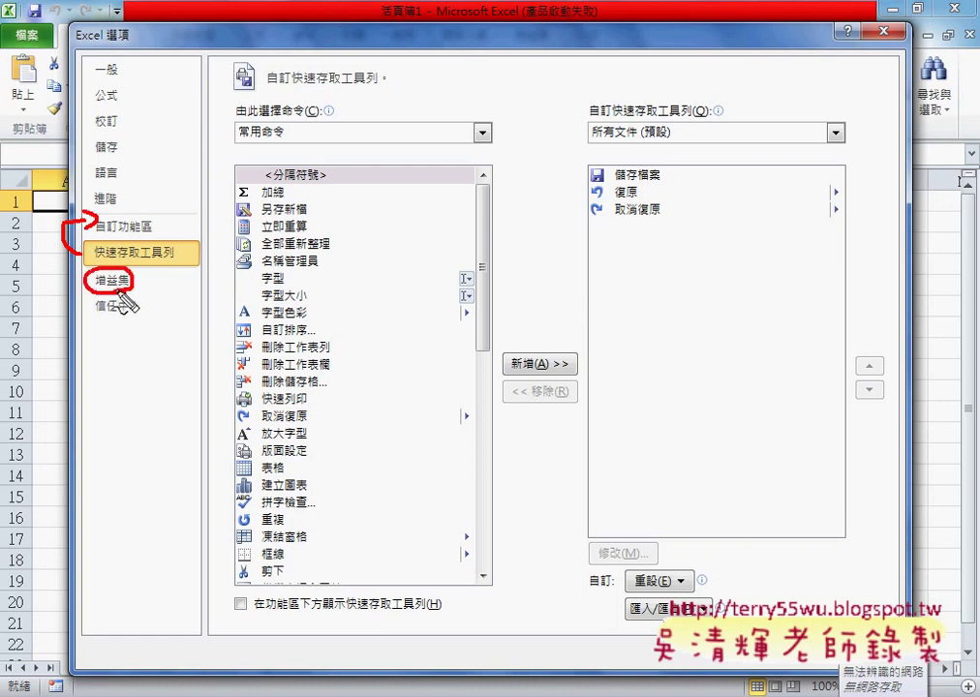
key("Escape")
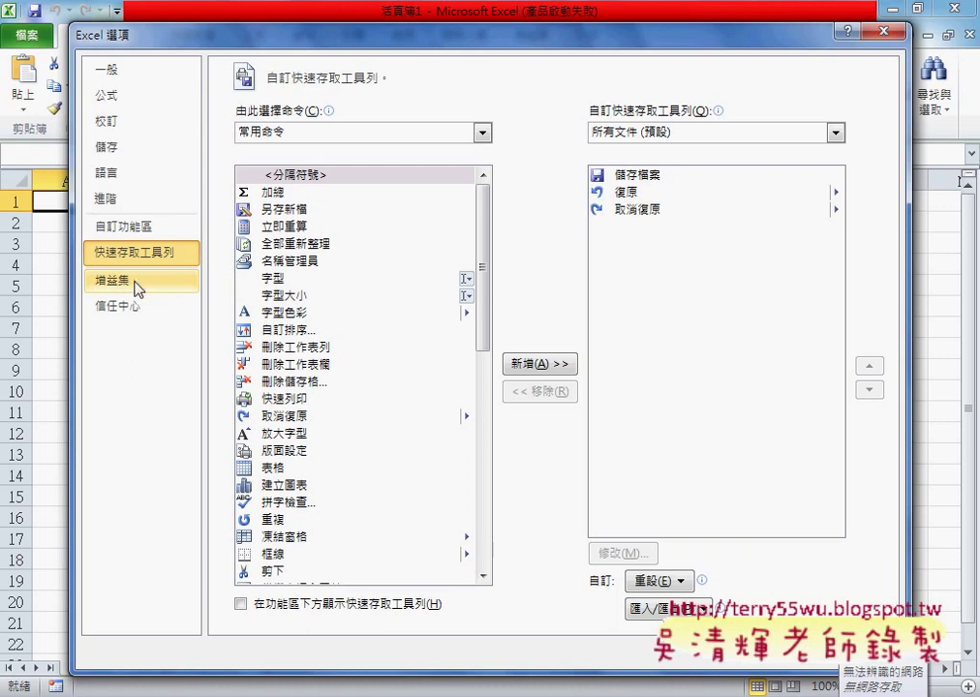
left_click(137, 283)
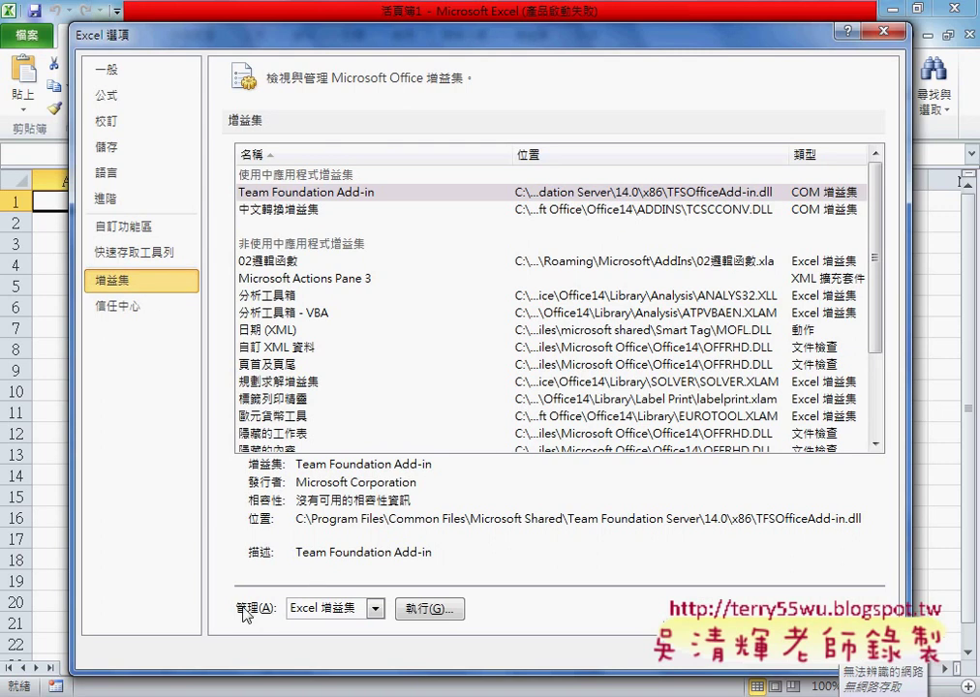
left_click(430, 610)
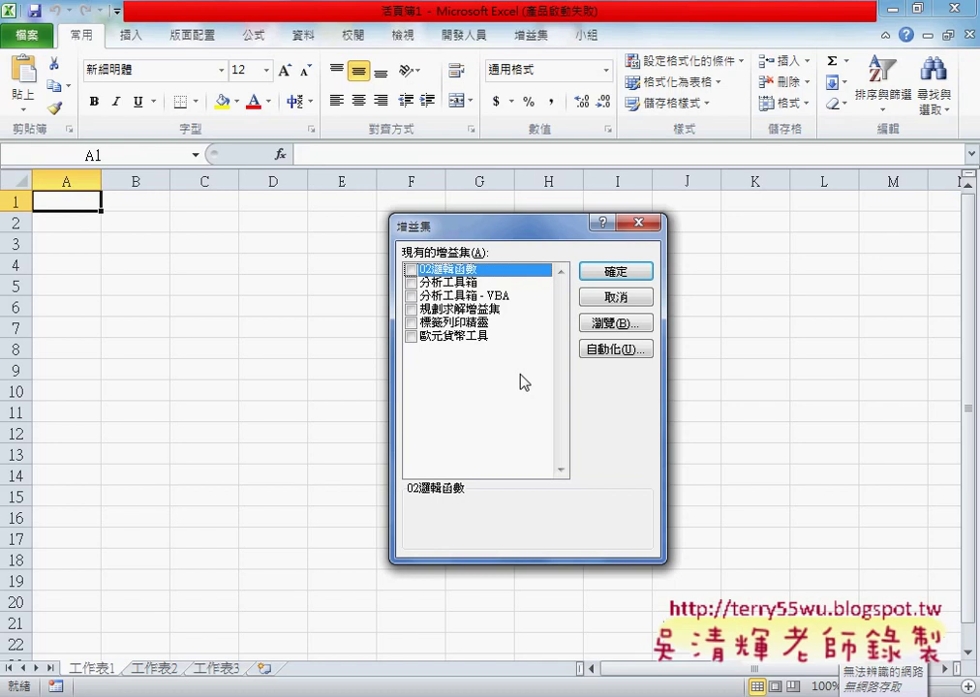
left_click(411, 270)
left_click(611, 276)
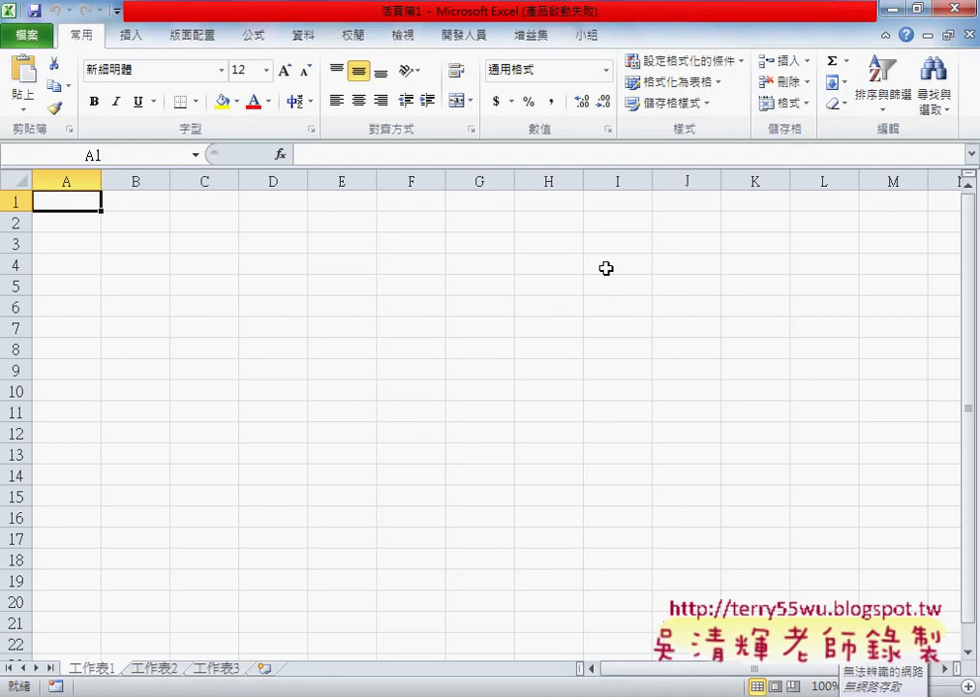
left_click(116, 10)
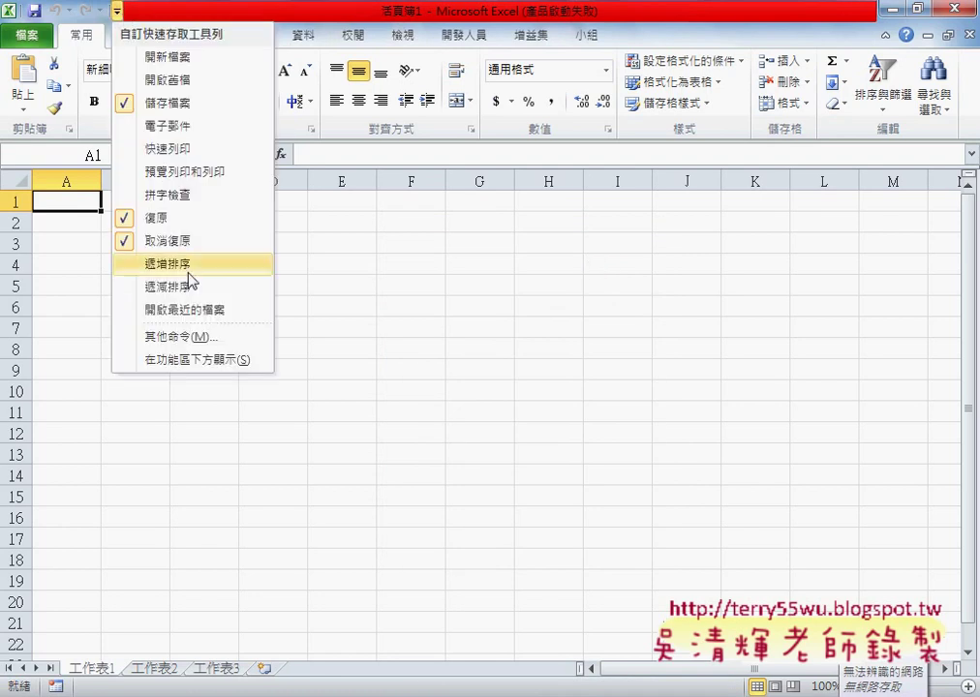
left_click(194, 337)
left_click(150, 282)
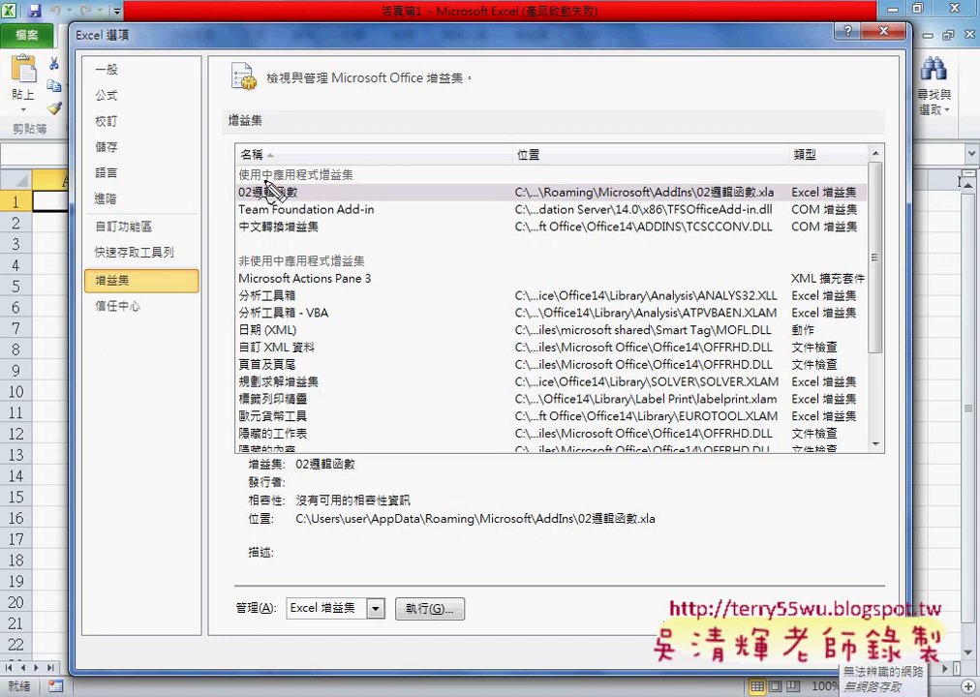
mouse_move(260, 180)
left_mouse_down()
mouse_move(356, 179)
mouse_move(296, 201)
left_mouse_up()
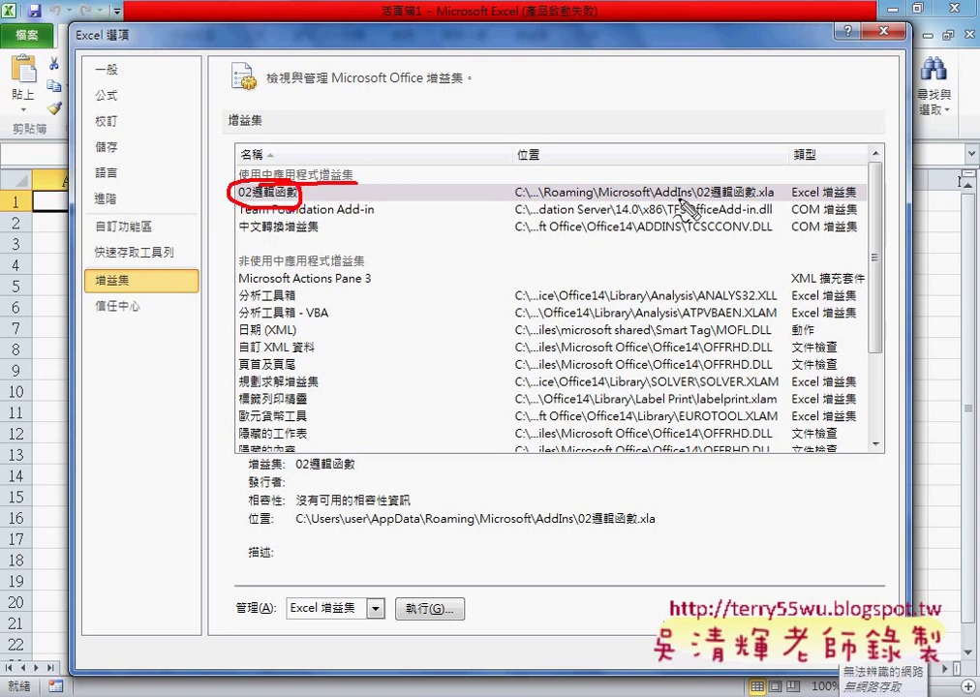
left_click_drag(710, 201, 775, 200)
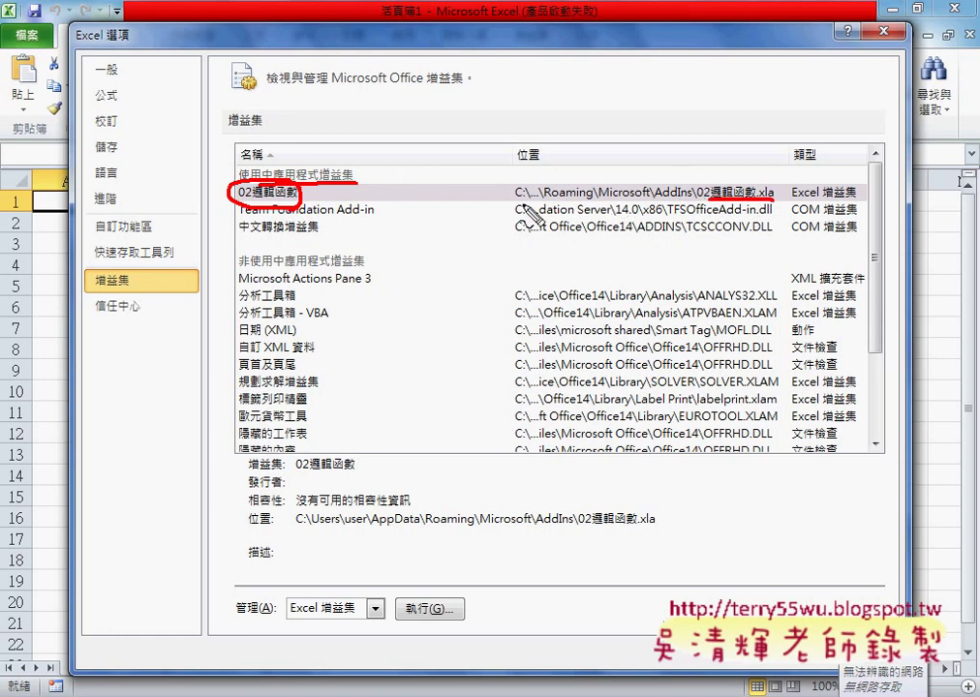
key("Escape")
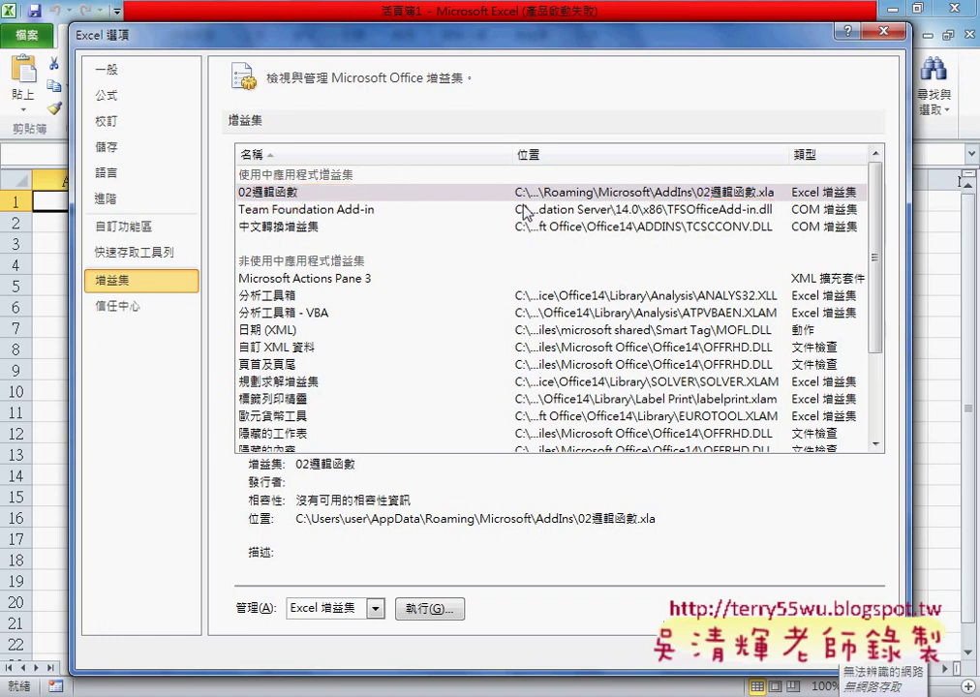
left_click(444, 613)
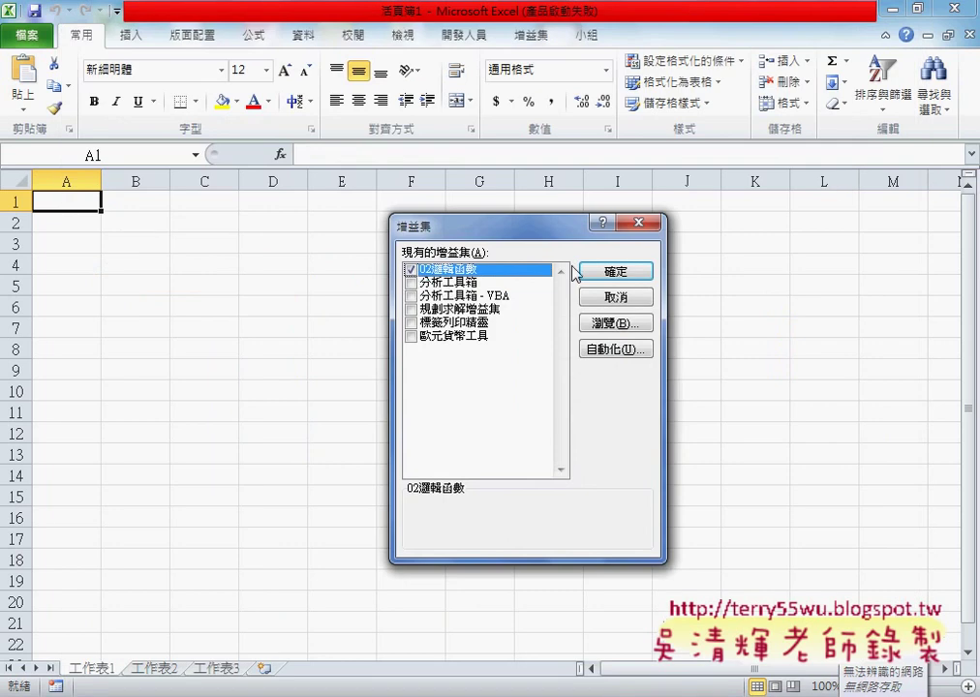
left_click(620, 300)
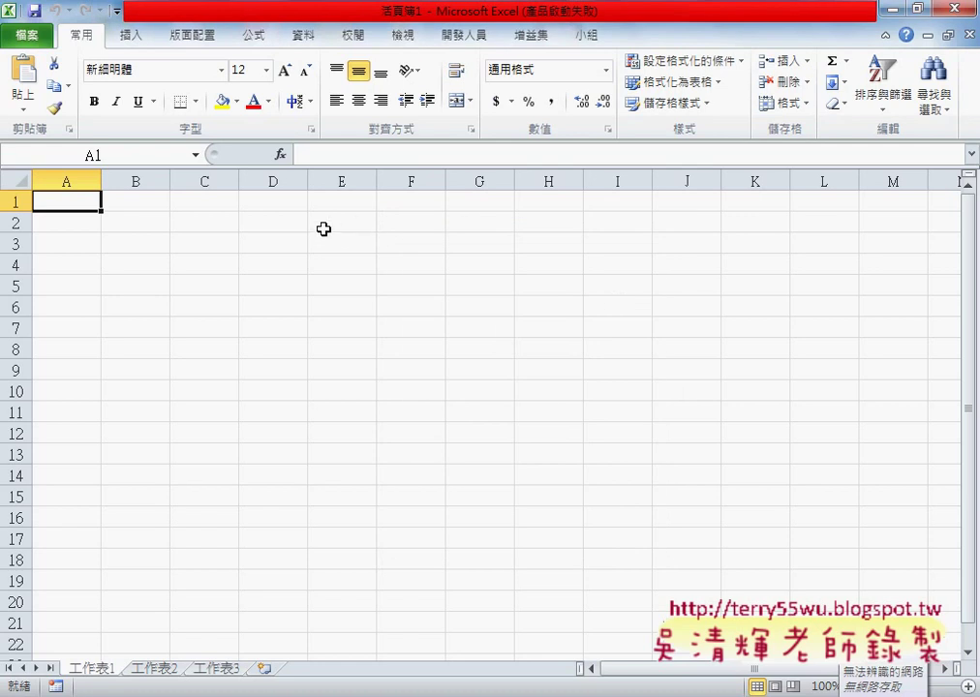
Enter the scores 80, 60, 74, 50 and 60 into cells C1 through C5
left_click(219, 202)
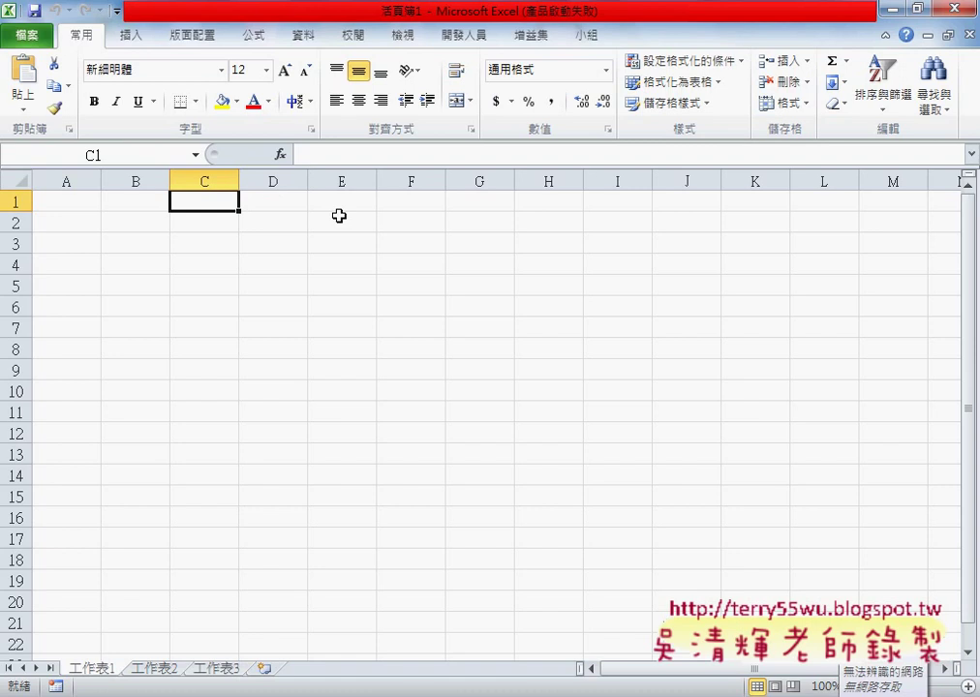
type("80")
key("Return")
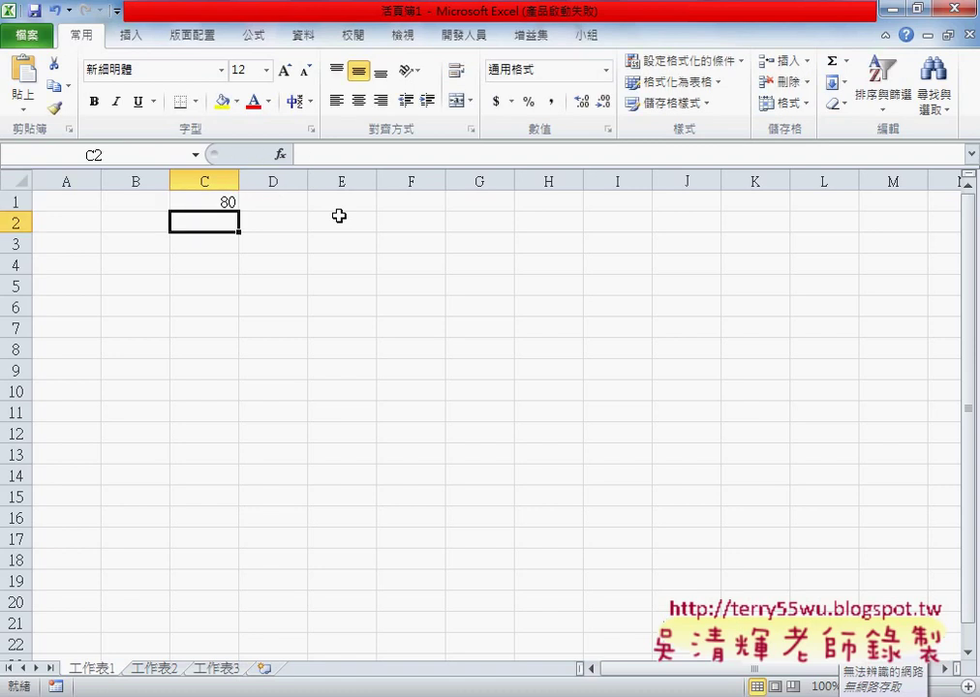
type("60")
key("Return")
type("7")
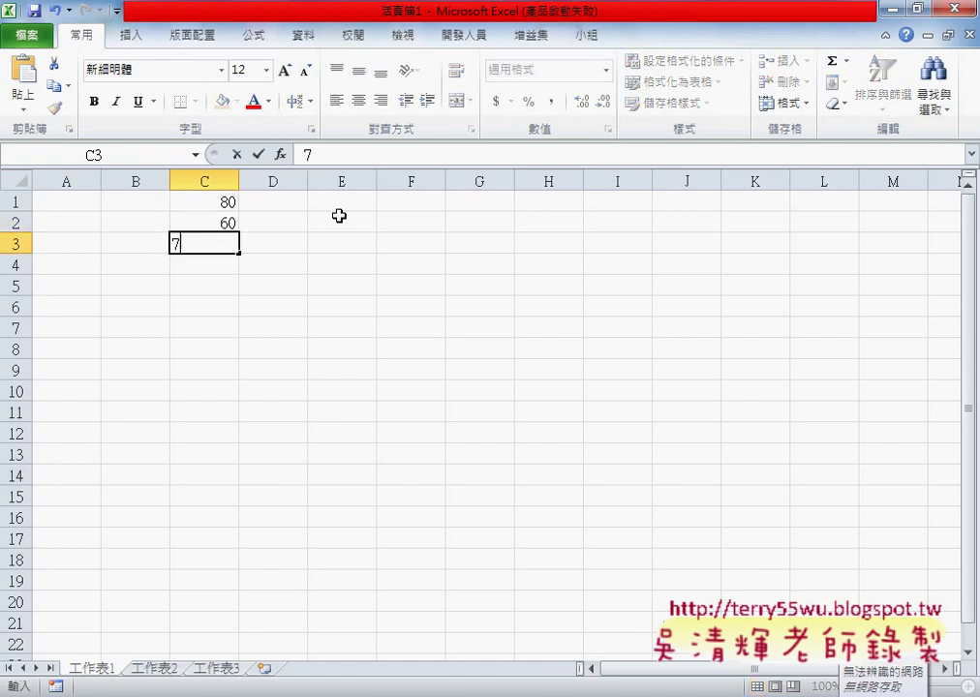
type("4")
key("Return")
type("50")
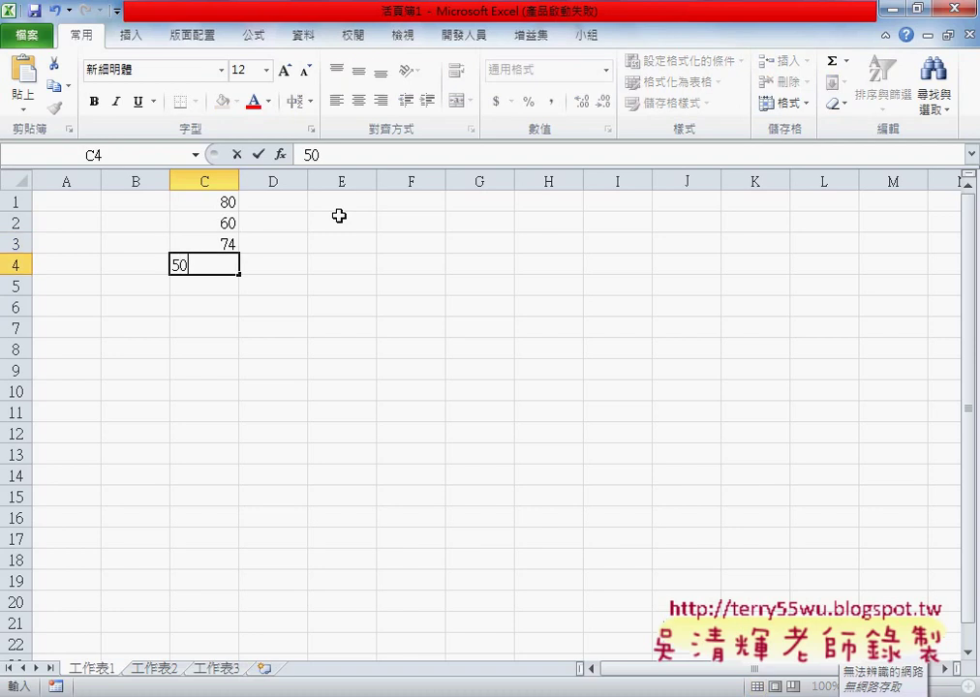
key("Return")
type("60")
key("Return")
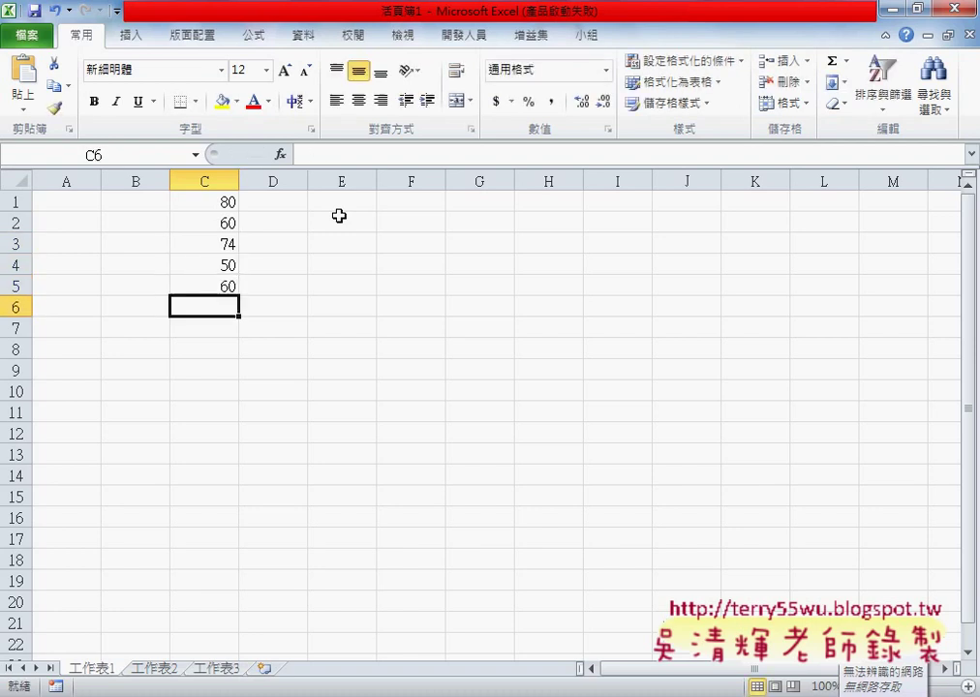
left_click(284, 202)
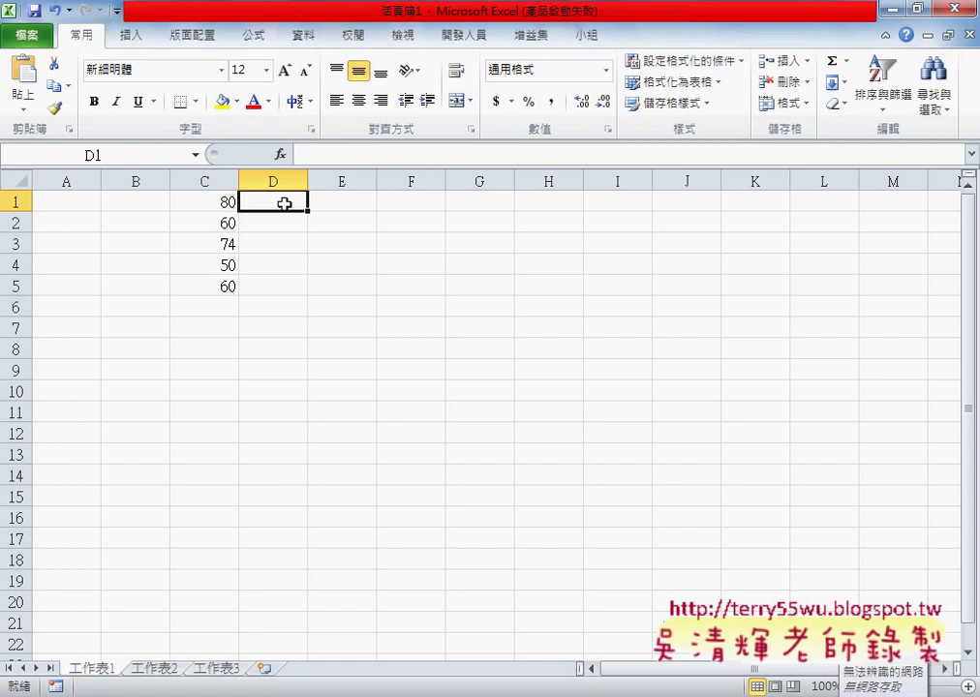
Insert the user-defined =成績函數多重(C1) in D1 and fill it to D5, giving A, C, B, D, C
left_click(280, 155)
left_click(545, 314)
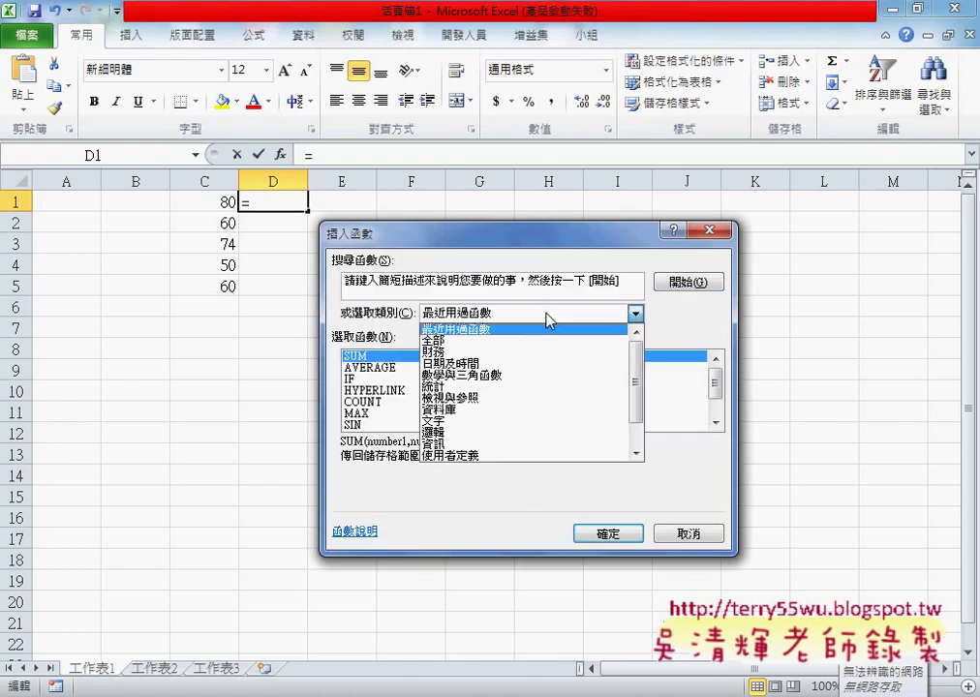
mouse_move(636, 388)
left_mouse_down()
mouse_move(636, 411)
mouse_move(646, 357)
mouse_move(641, 430)
left_mouse_up()
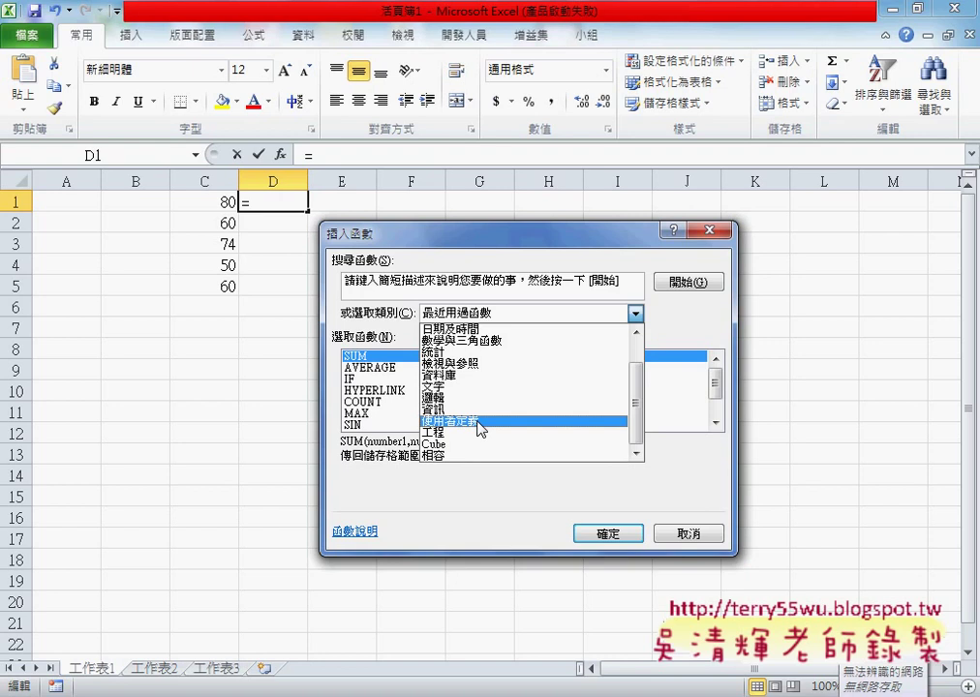
left_click(480, 422)
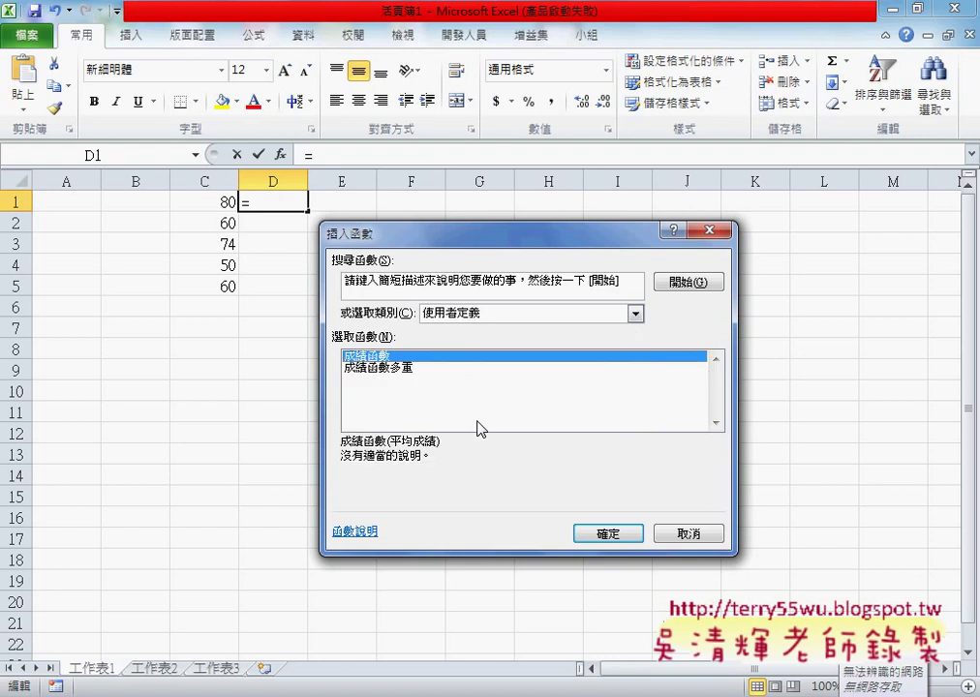
left_click(381, 369)
left_click(600, 535)
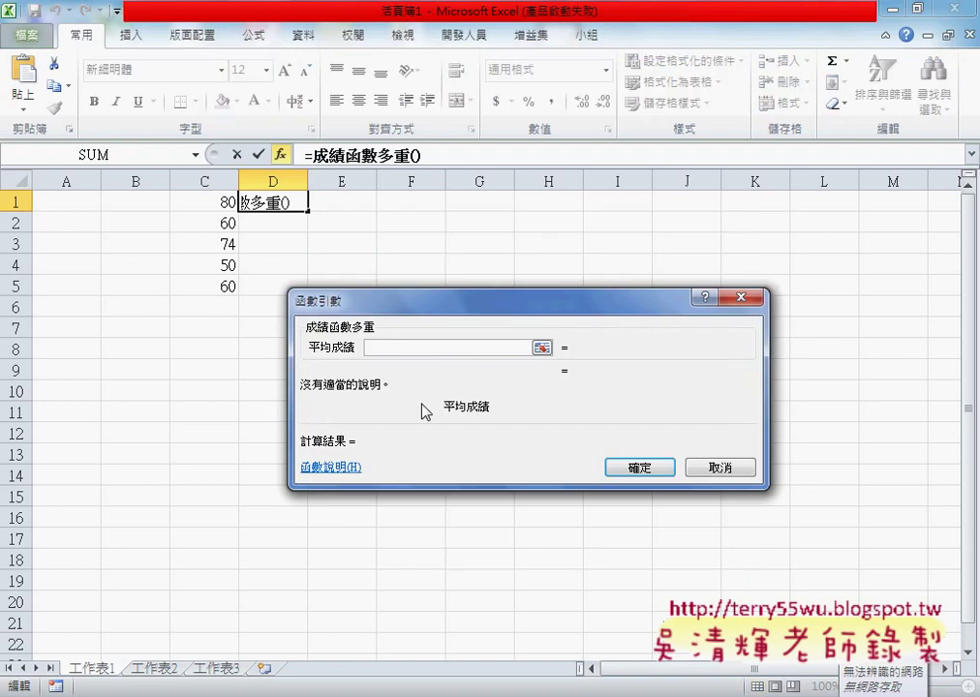
left_click(215, 202)
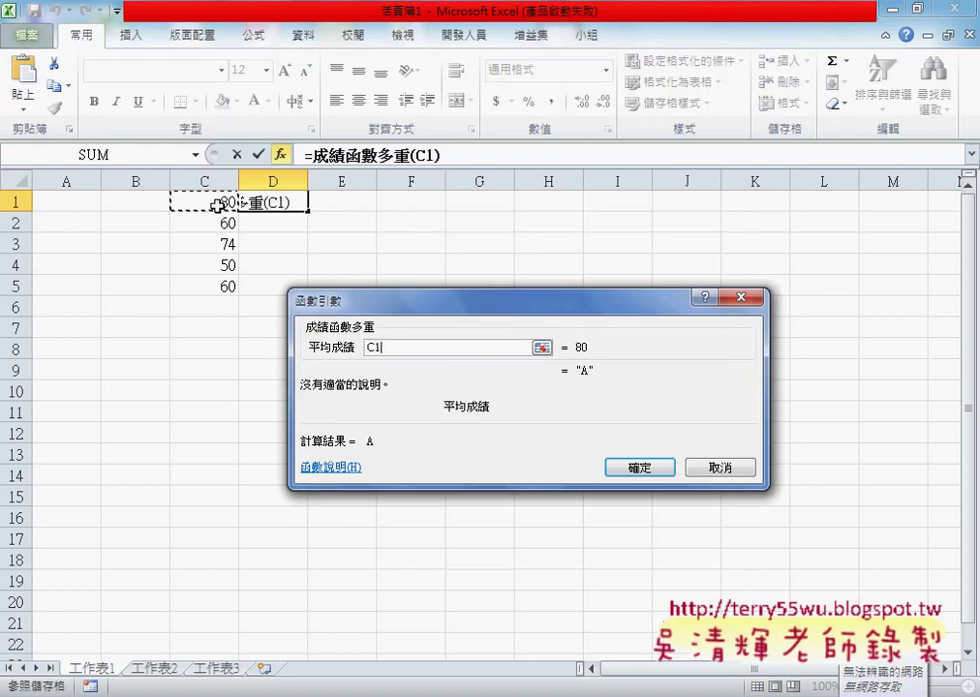
left_click(639, 467)
left_click_drag(307, 211, 296, 302)
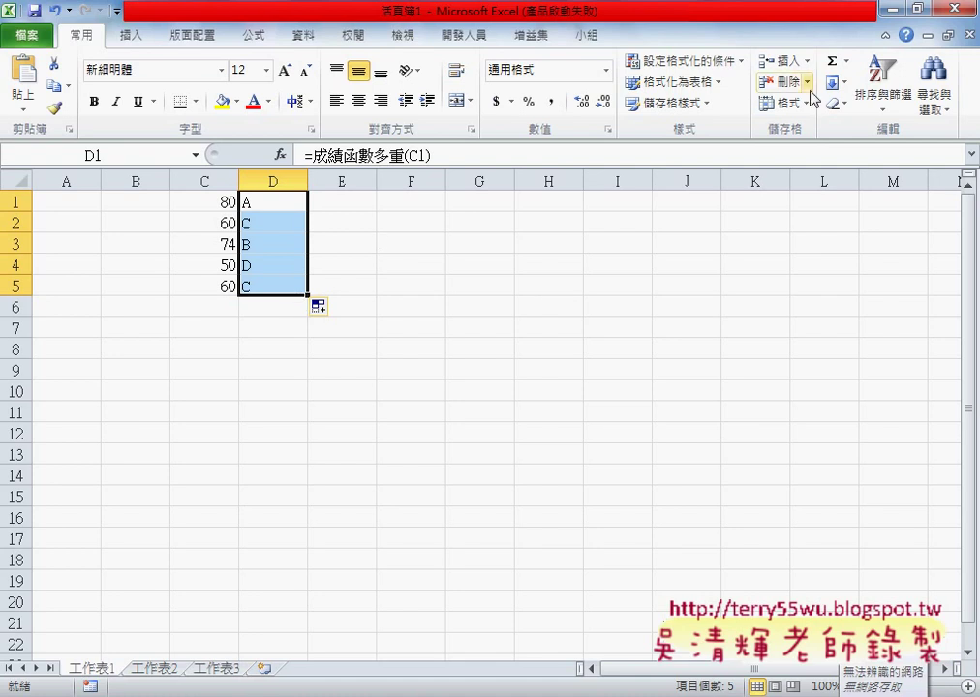
Close the test workbook without saving and open 02邏輯函數.xlsm
left_click(957, 12)
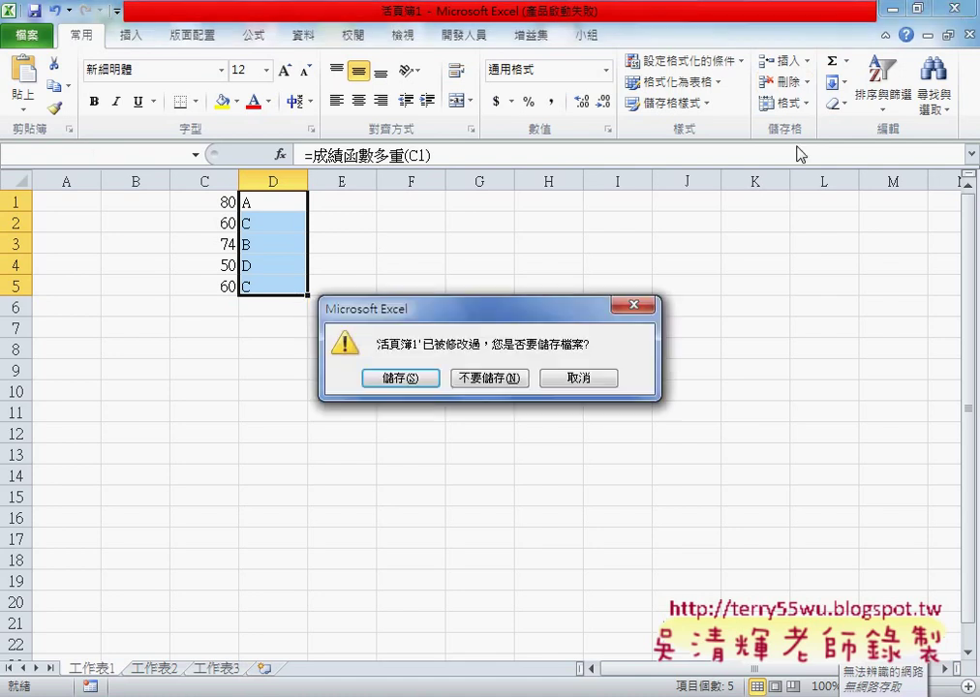
left_click(488, 379)
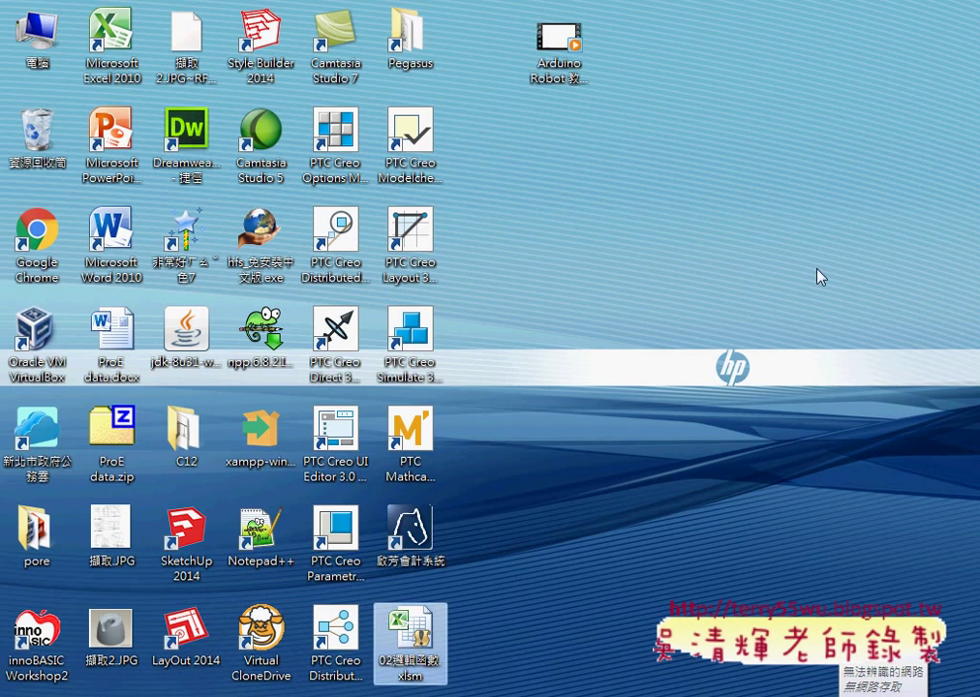
key("Return")
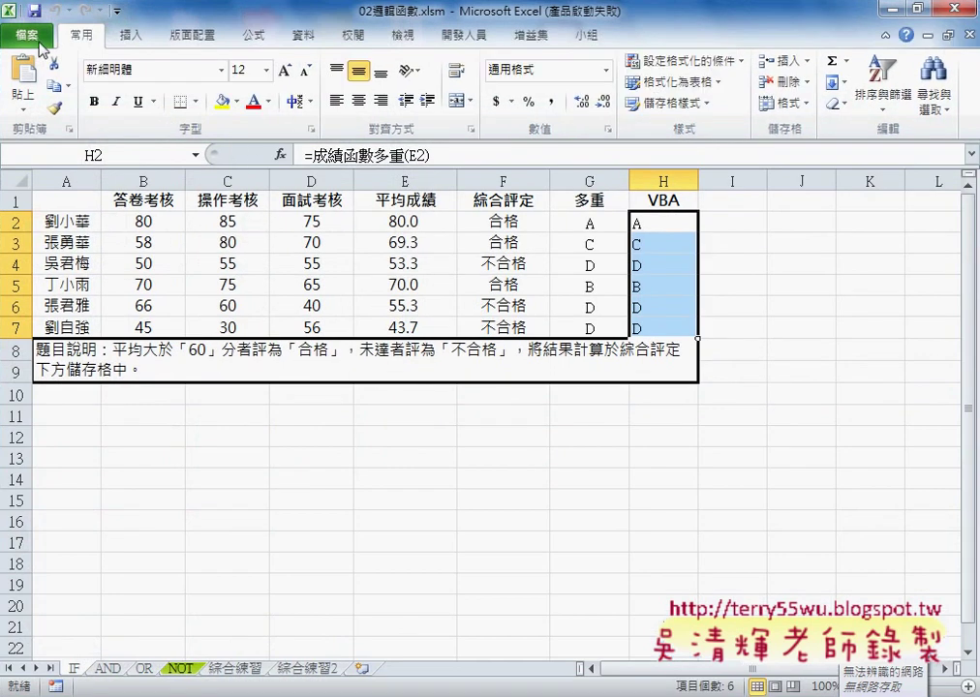
View the workbook's file information and return to the worksheet
left_click(37, 41)
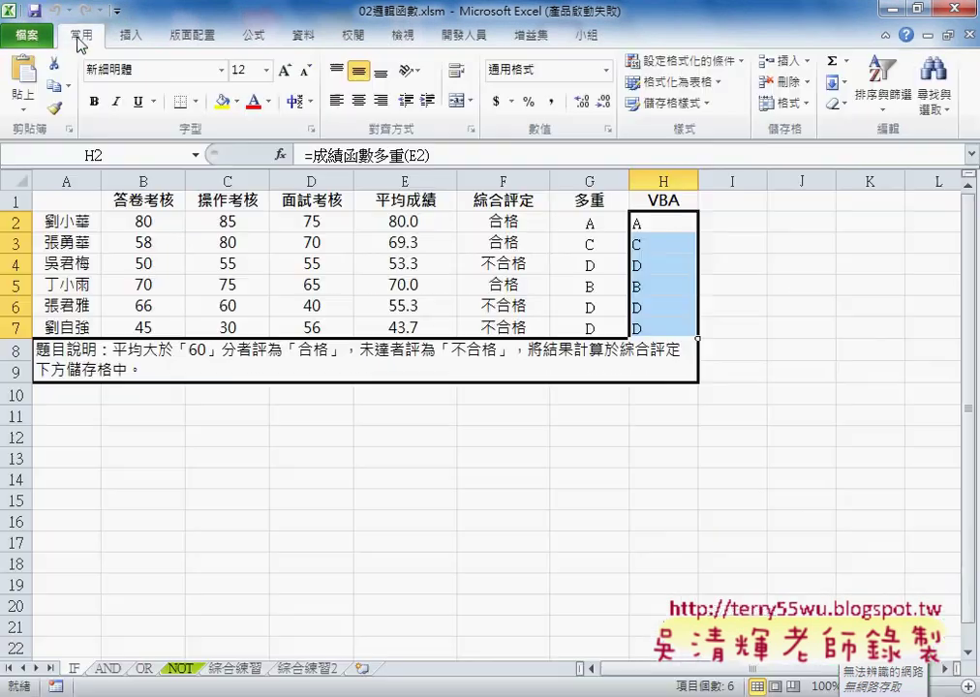
left_click(79, 38)
left_click(36, 37)
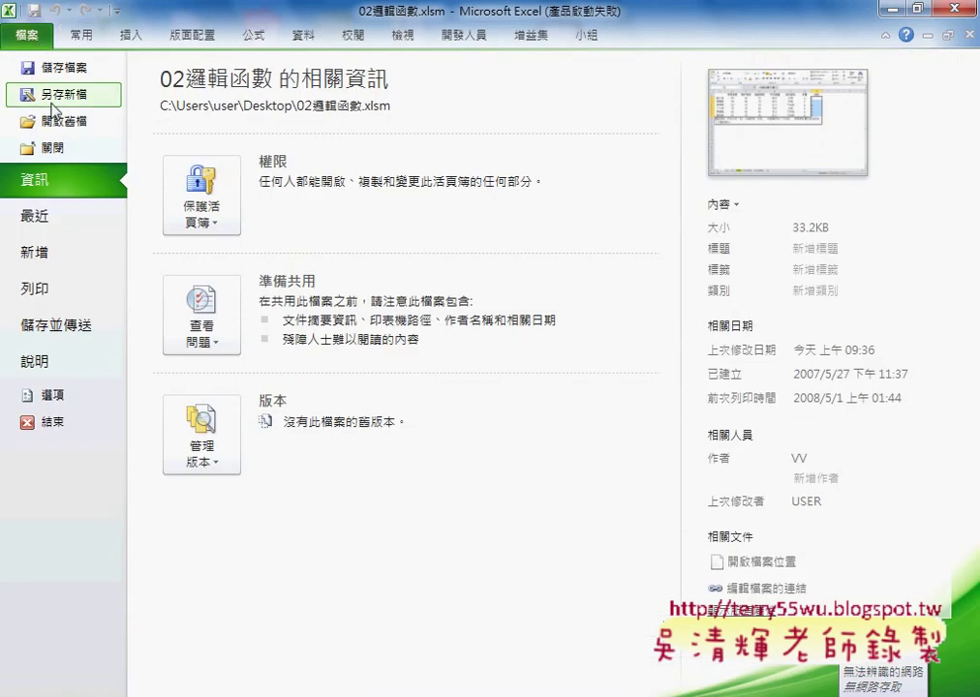
key("Escape")
Pick Excel 97-2003 Add-in (.xla) as the Save As type, then cancel without saving
key("F12")
left_click(375, 349)
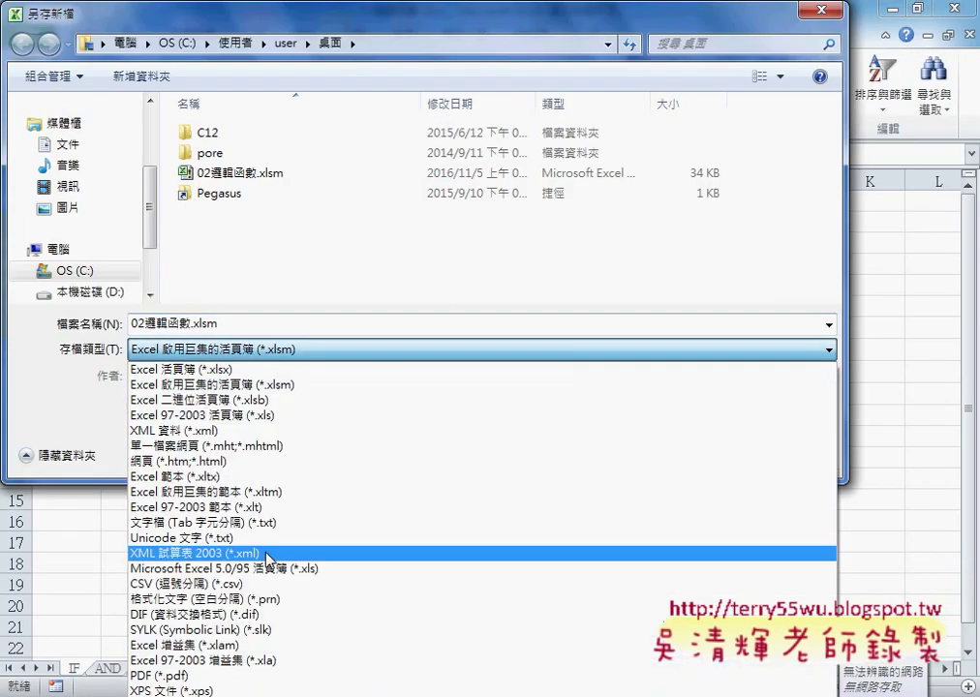
left_click(276, 659)
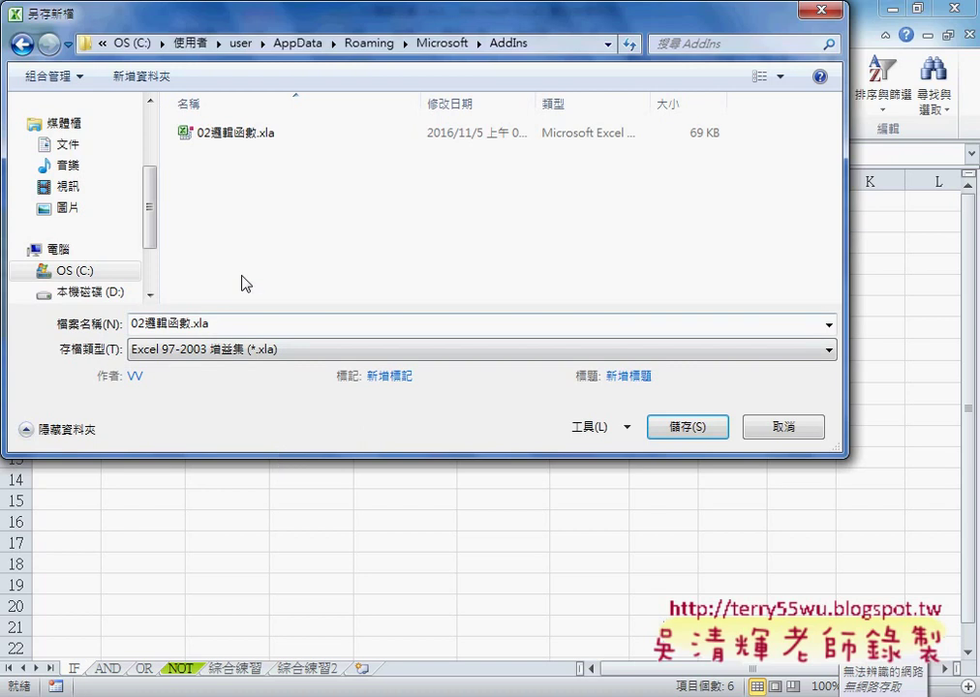
left_click(786, 427)
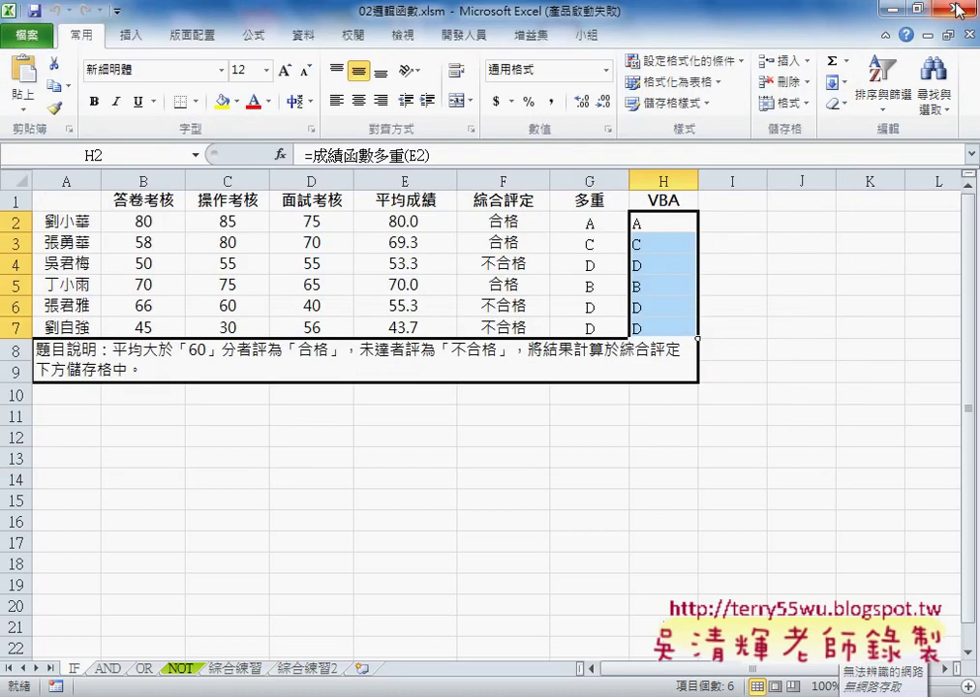
Check through More Commands > Add-Ins that the 02邏輯函數 add-in is still ticked, then close the list
left_click(116, 11)
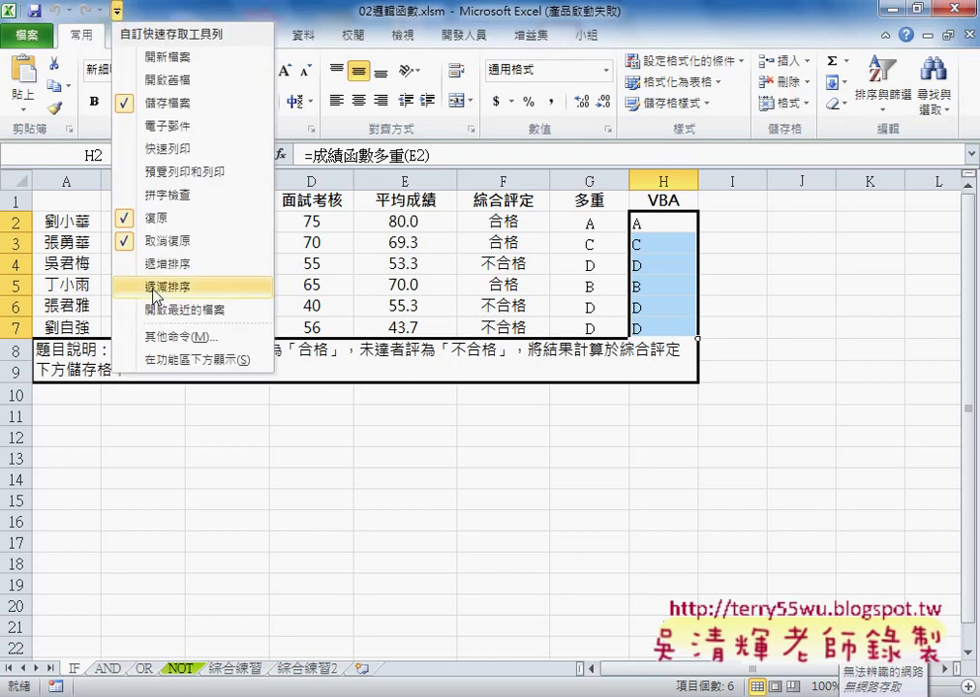
left_click(165, 337)
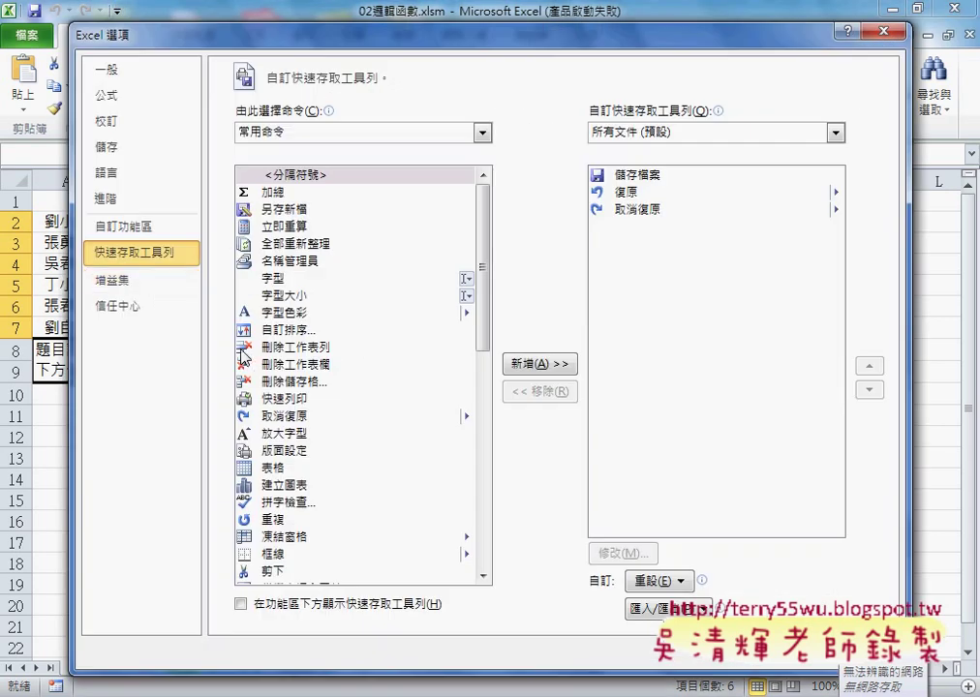
left_click(148, 282)
left_click(429, 608)
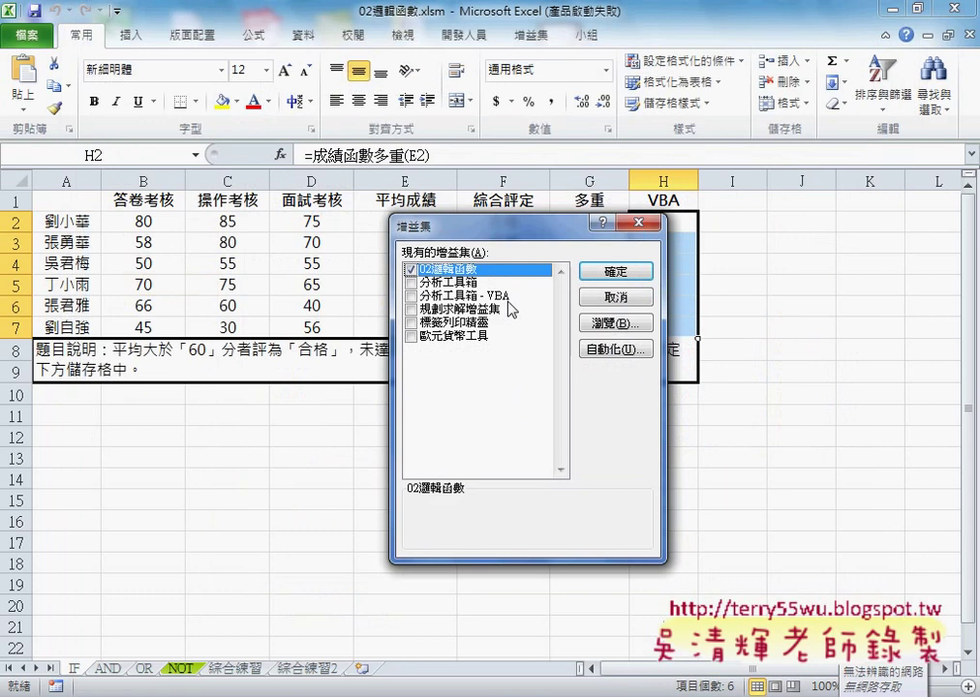
left_click(626, 298)
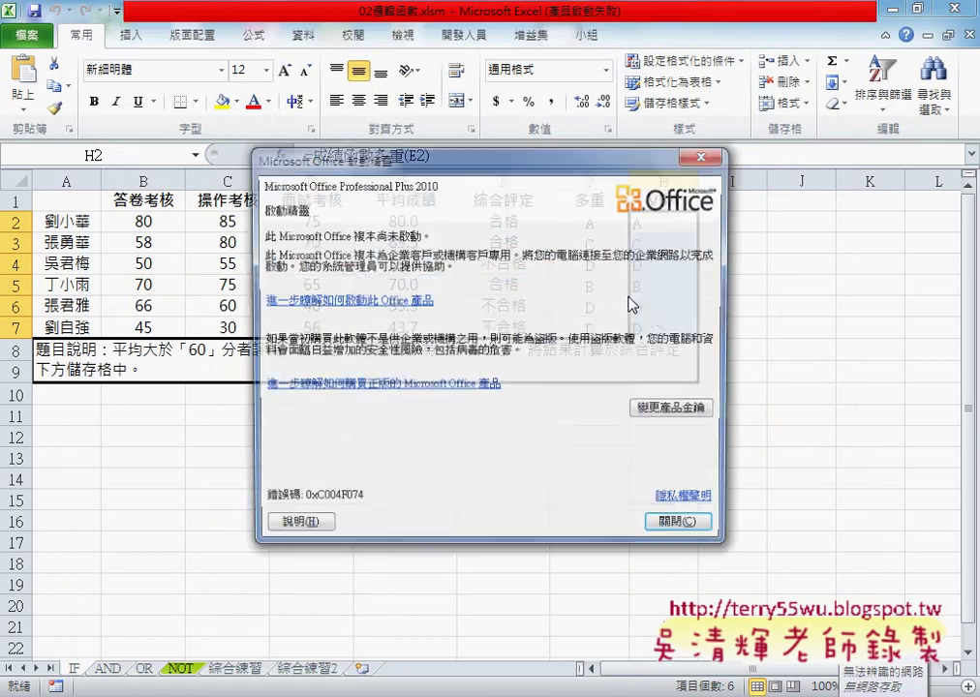